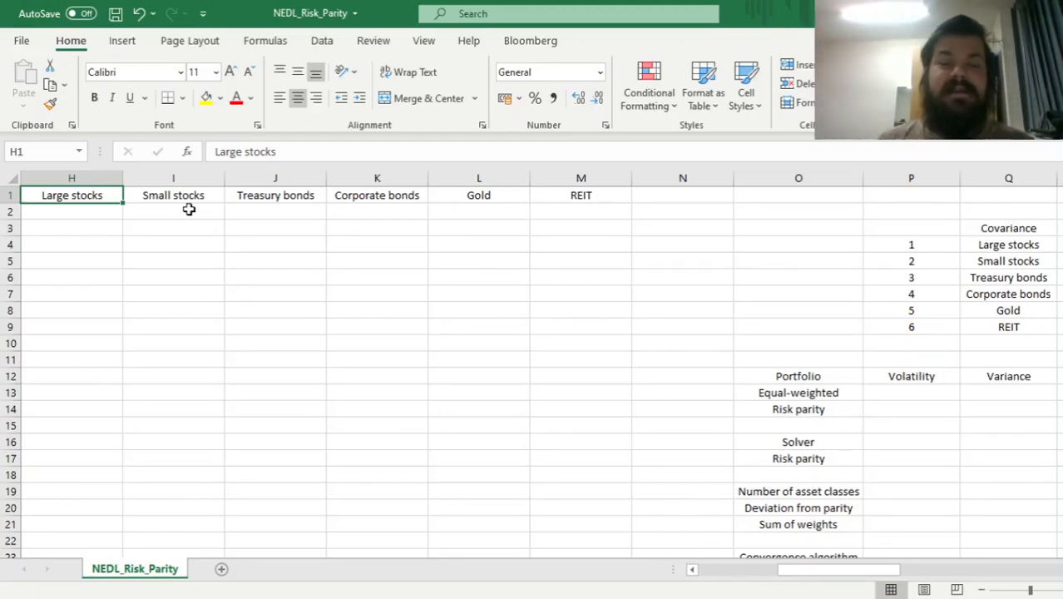
- Examine the price columns of the six asset classes and the first and last dates of the dataset
key("ctrl+Home")
key("Right")
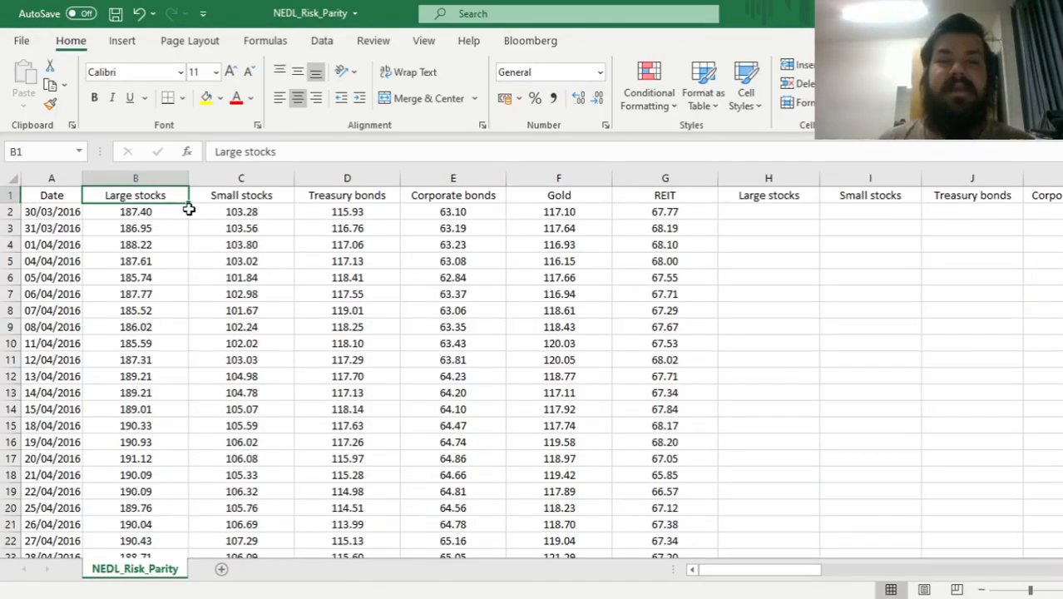
key("Right")
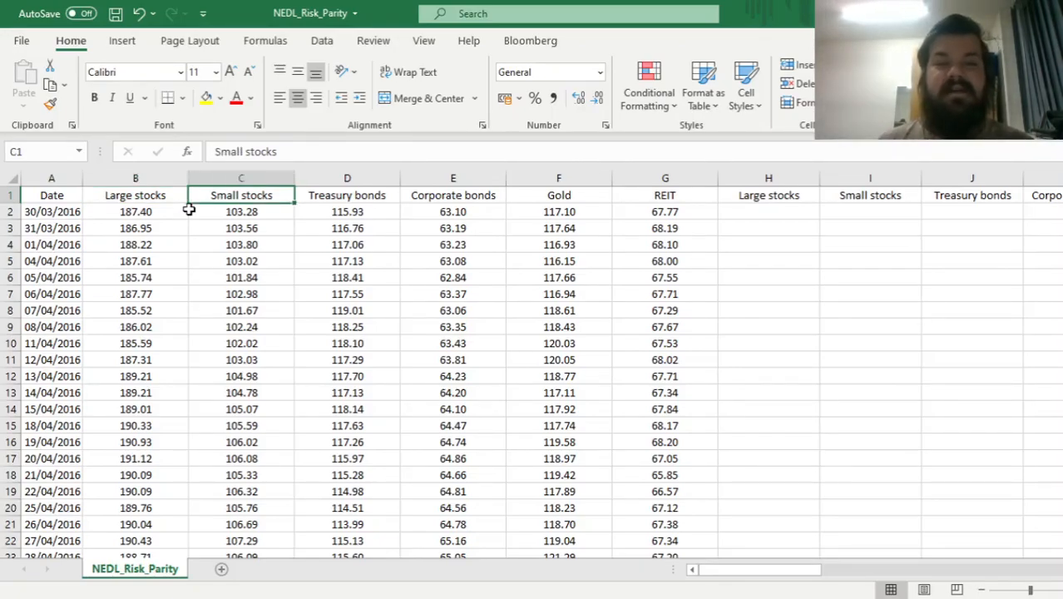
key("Right")
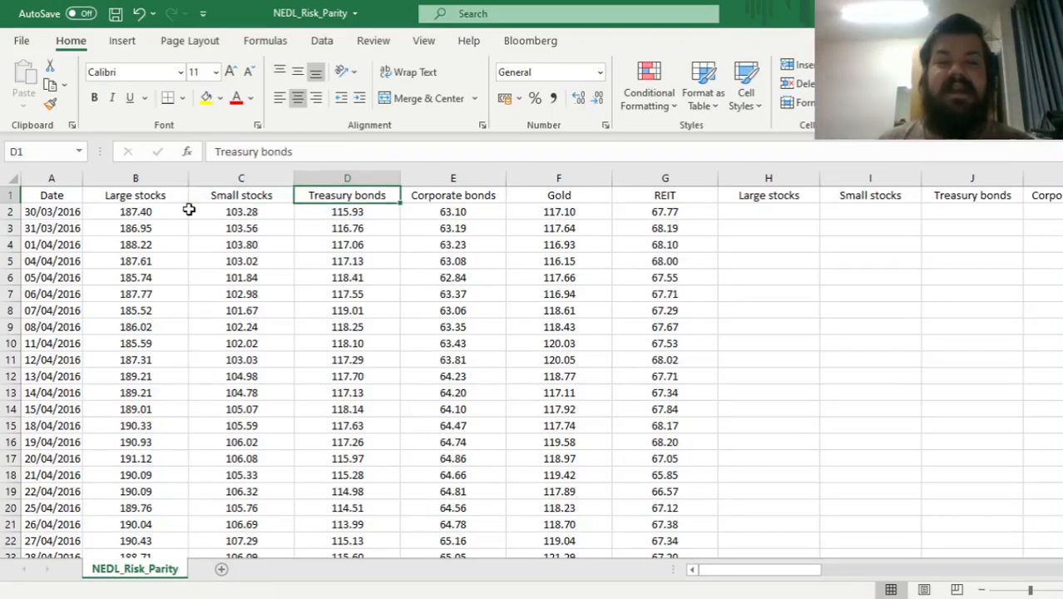
key("Right")
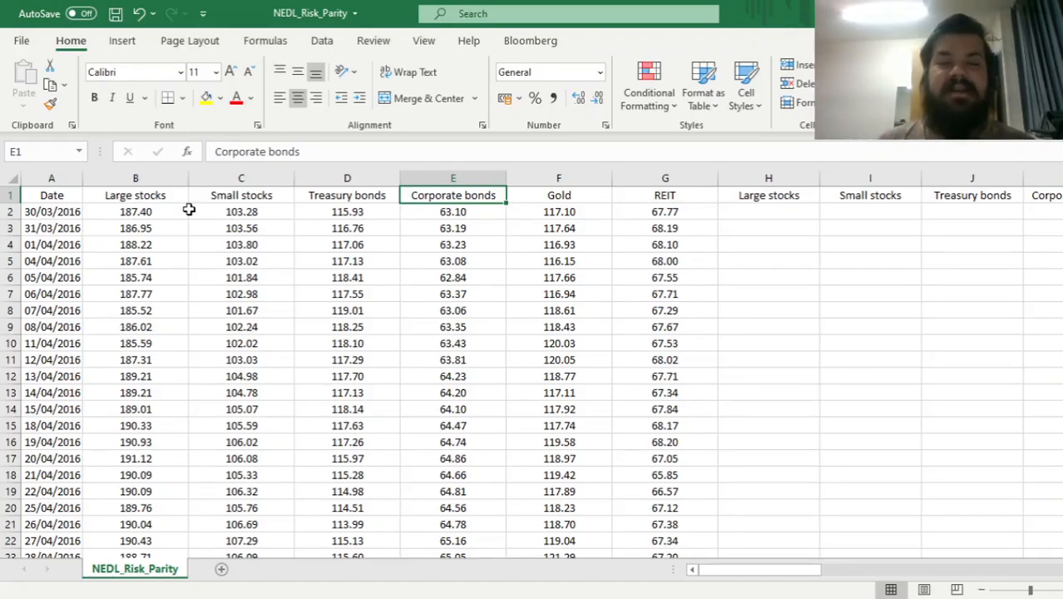
key("Right")
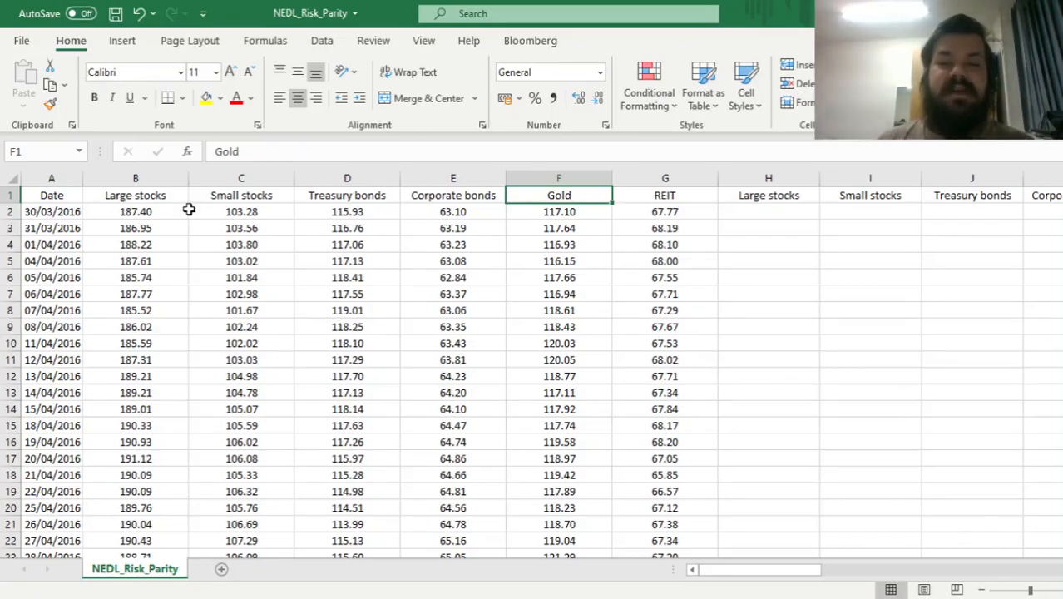
key("Right")
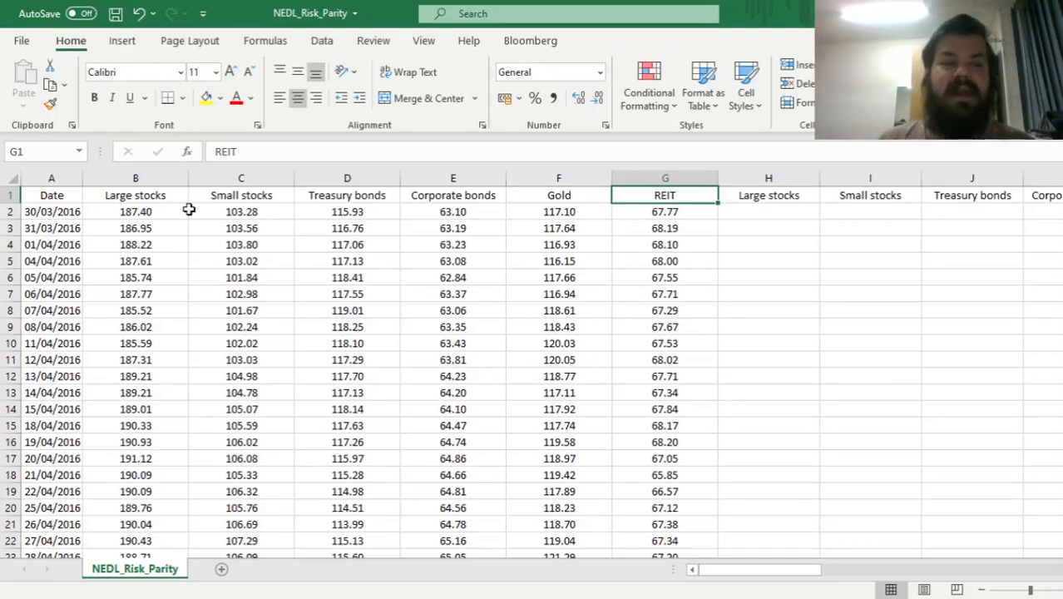
key("Home")
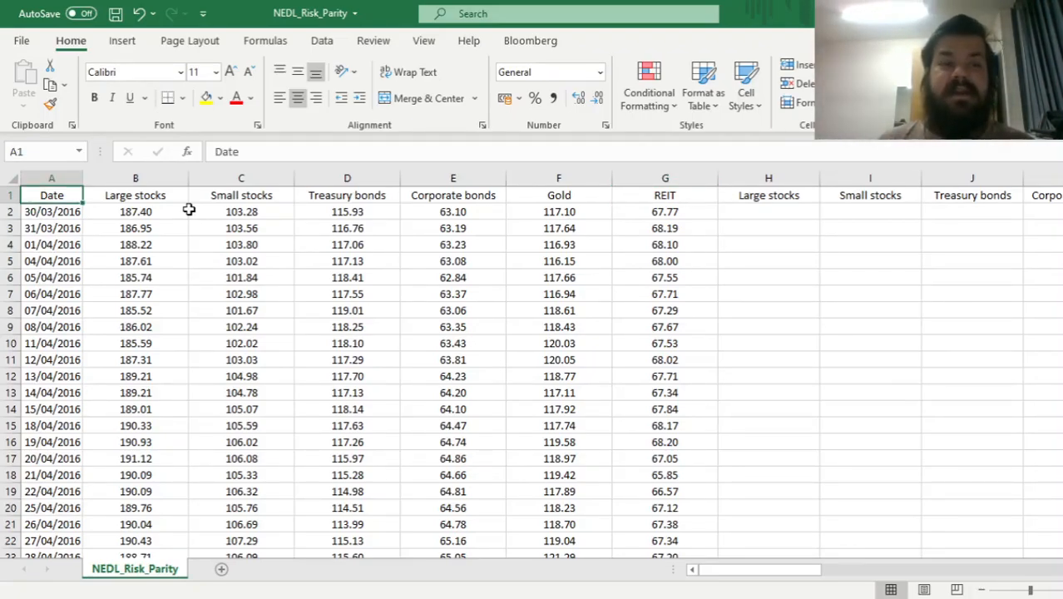
key("Down")
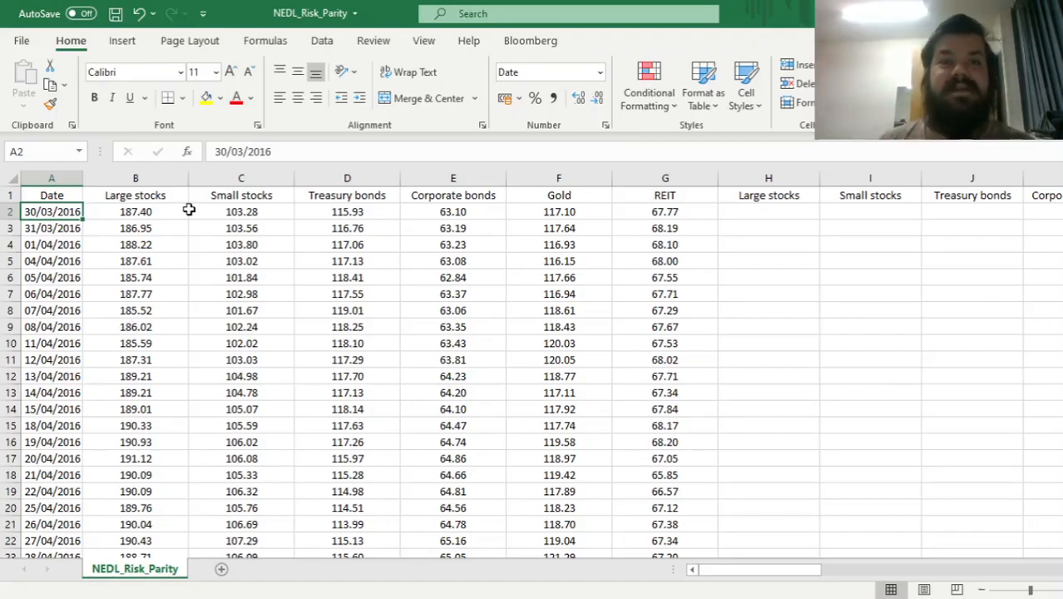
key("ctrl+Down")
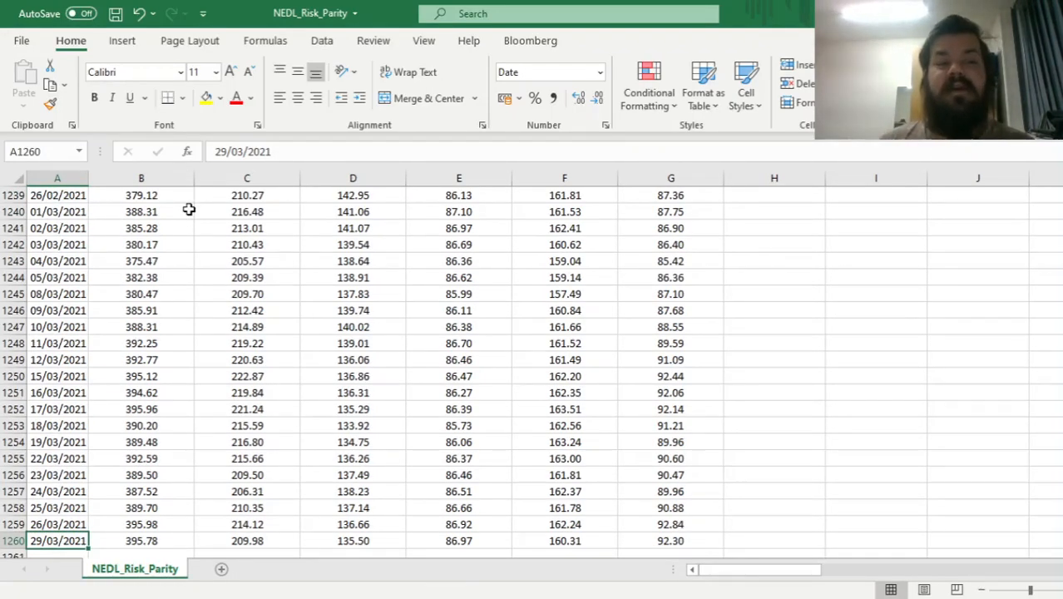
key("ctrl+Up")
key("Down")
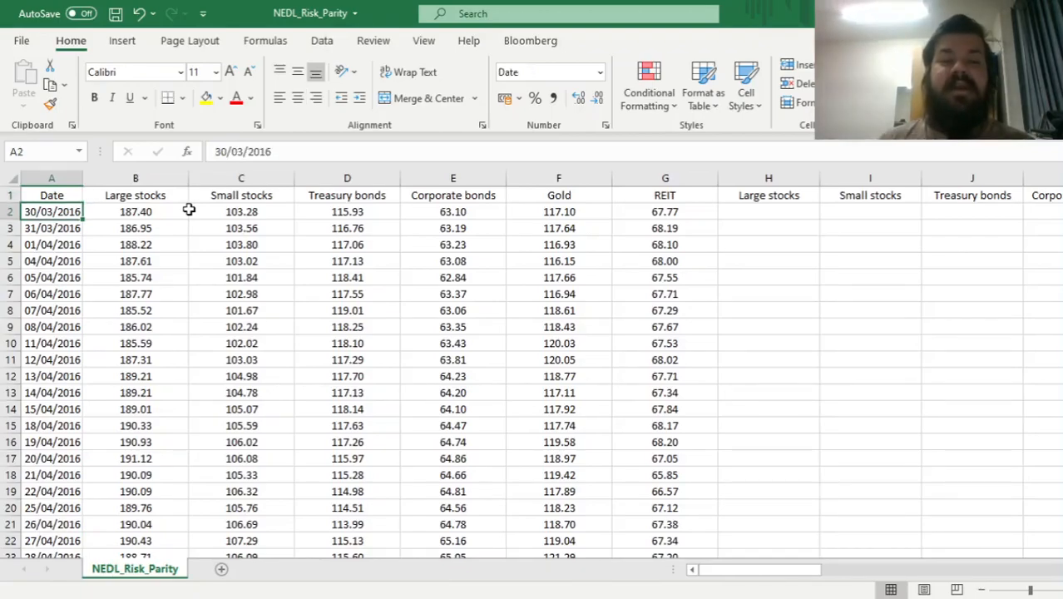
- Calculate the first daily return for Large stocks in H3 with the formula =B3/B2-1
left_click(756, 227)
type("=")
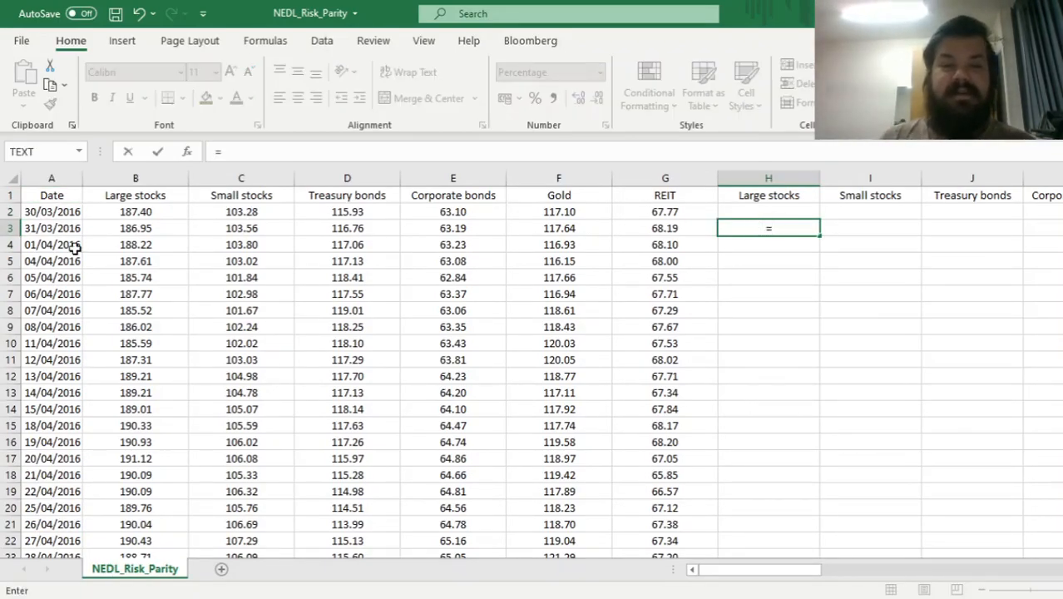
left_click(133, 228)
type("/")
left_click(126, 208)
type("-1")
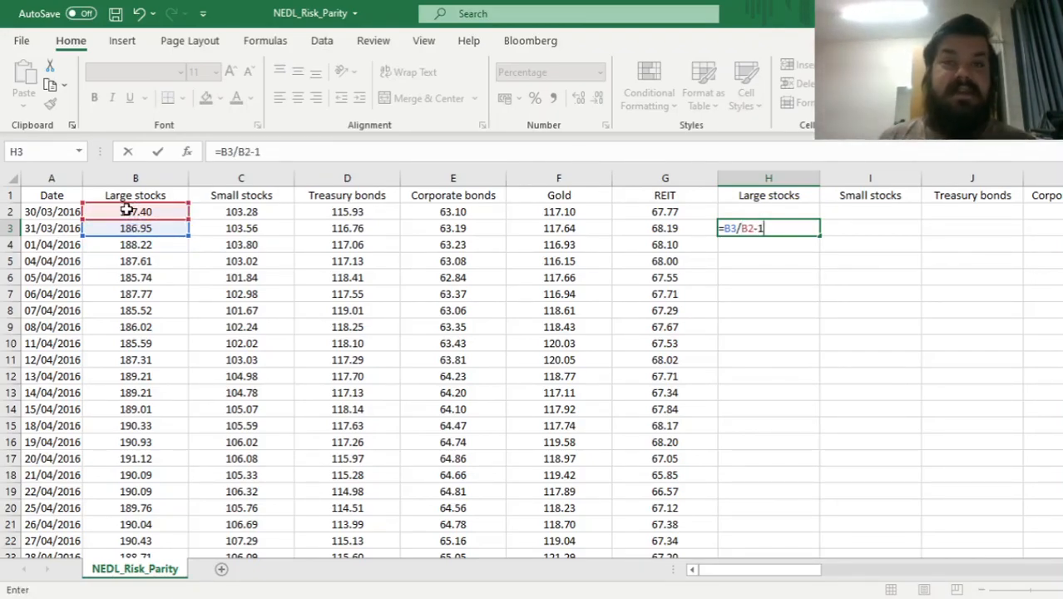
key("ctrl+Return")
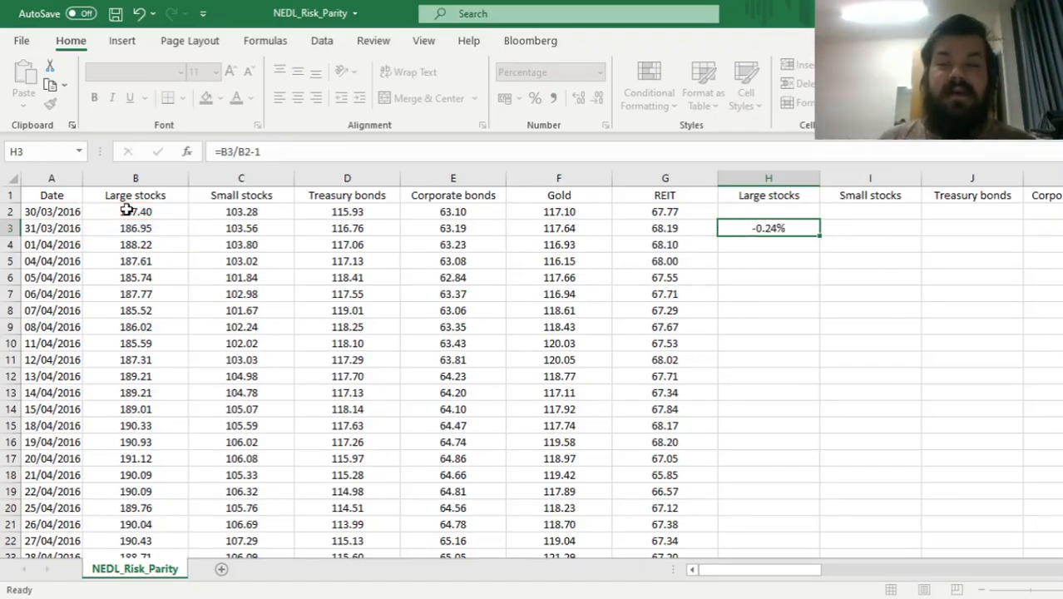
- Fill the H3 return formula across to the REIT column M and down through row 1260
mouse_move(820, 236)
left_mouse_down()
mouse_move(1027, 226)
mouse_move(818, 226)
left_mouse_up()
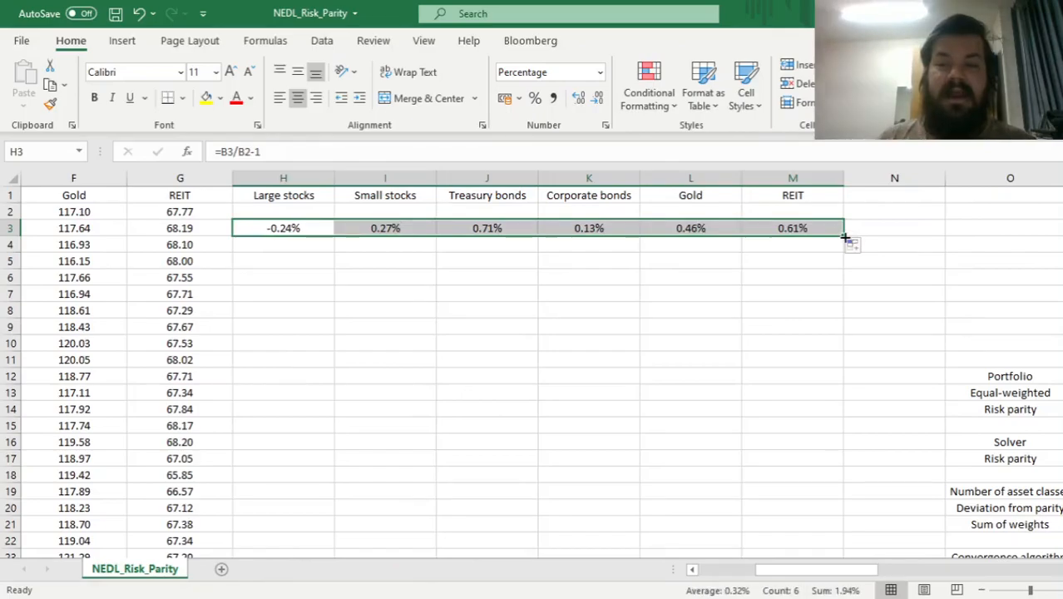
double_click(844, 236)
left_click(783, 233)
- Start the covariance formula for Large stocks against Large stocks in R4 with =COVARIANCE.S(INDEX(
key("Right")
key("Right")
key("Right")
key("Right")
key("Right")
key("Right")
key("Right")
key("Right")
key("Right")
key("Right")
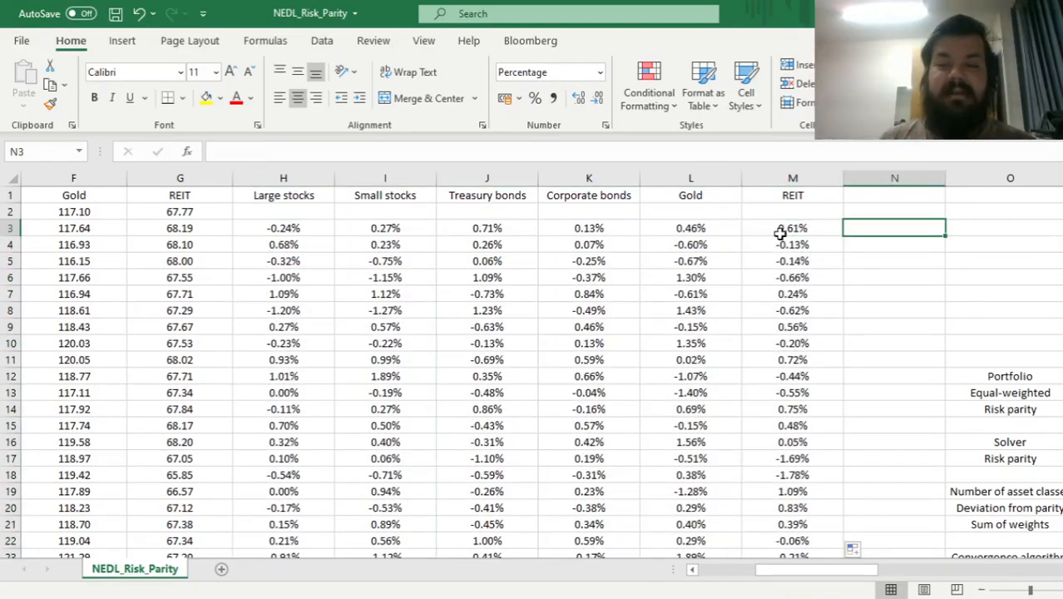
key("Left")
key("Left")
key("Left")
key("Left")
key("Left")
key("Down")
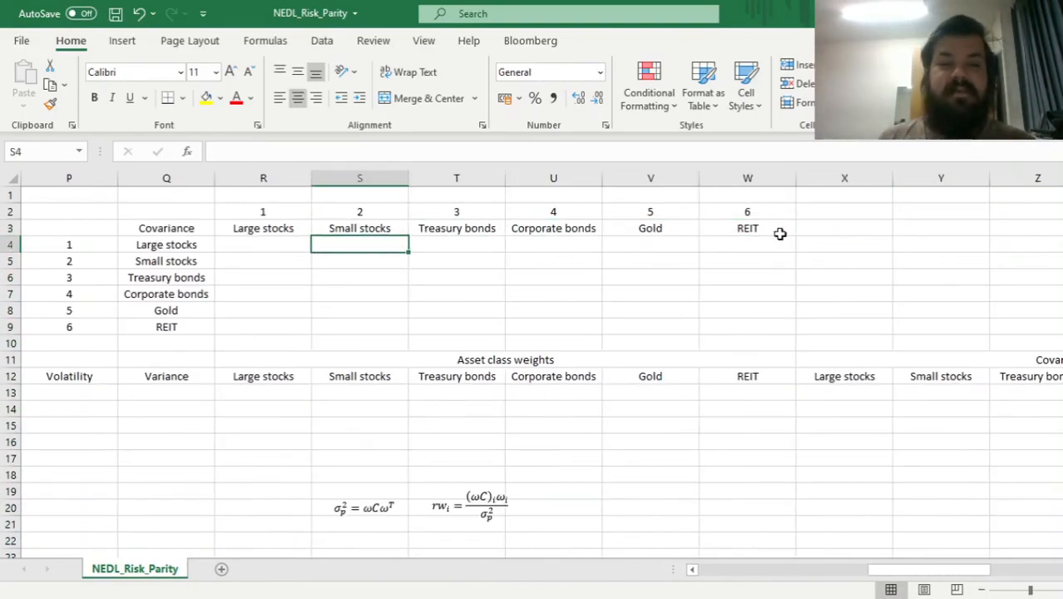
key("Left")
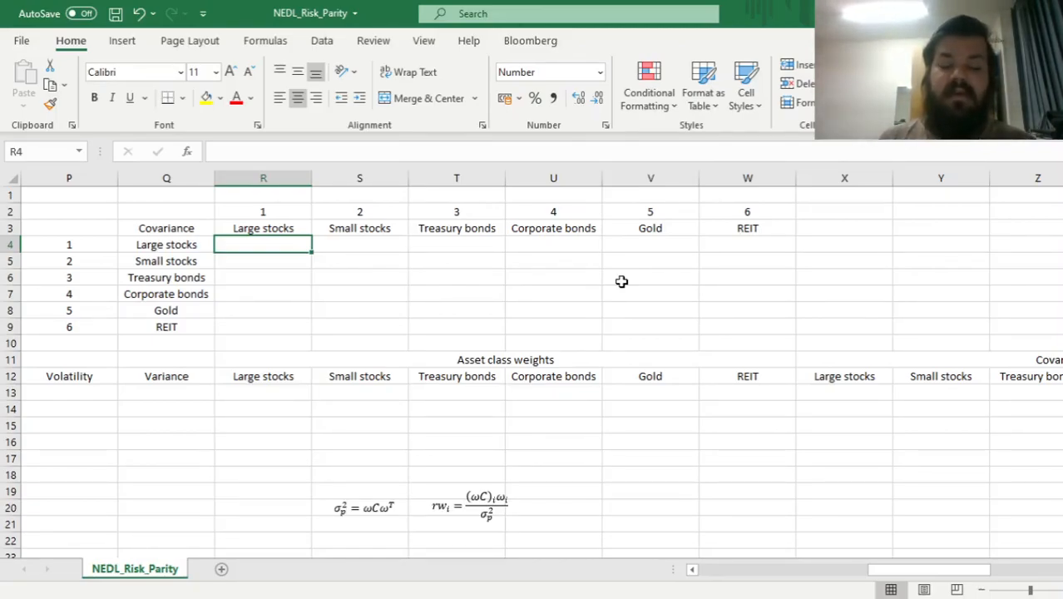
type("=COVARINAC")
key("BackSpace")
key("BackSpace")
key("BackSpace")
type("ANCE.S(")
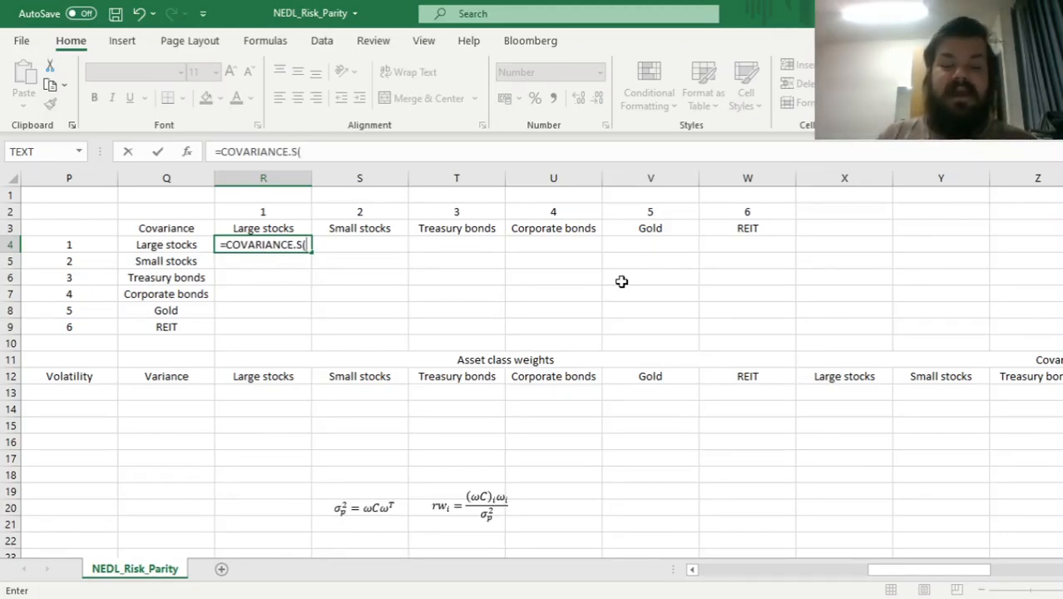
type("INDEX(")
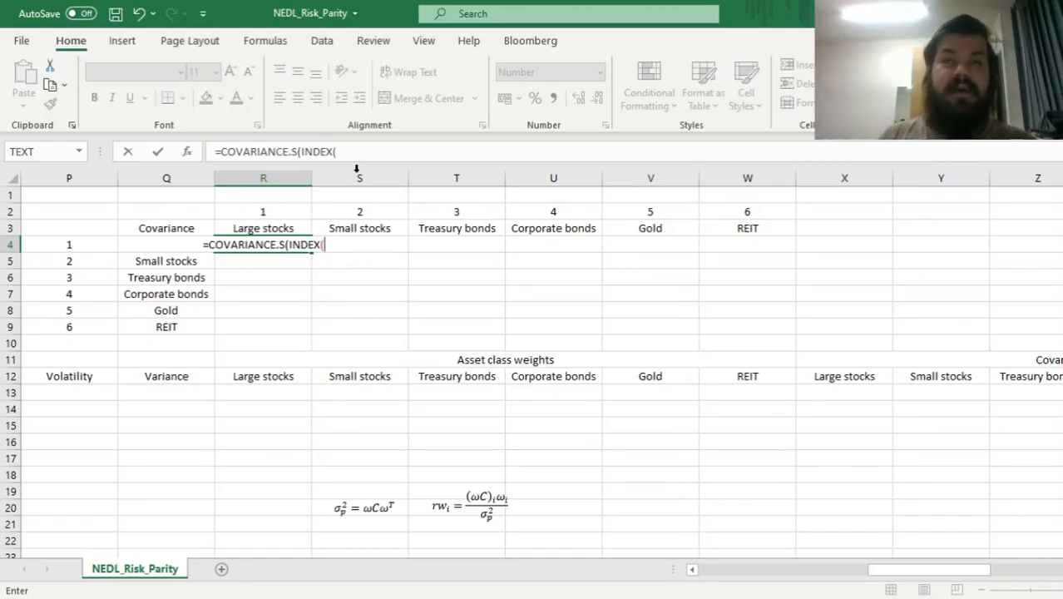
- Set the INDEX array to the first row of returns as the absolute range $H$3:$M$3
left_click(99, 234)
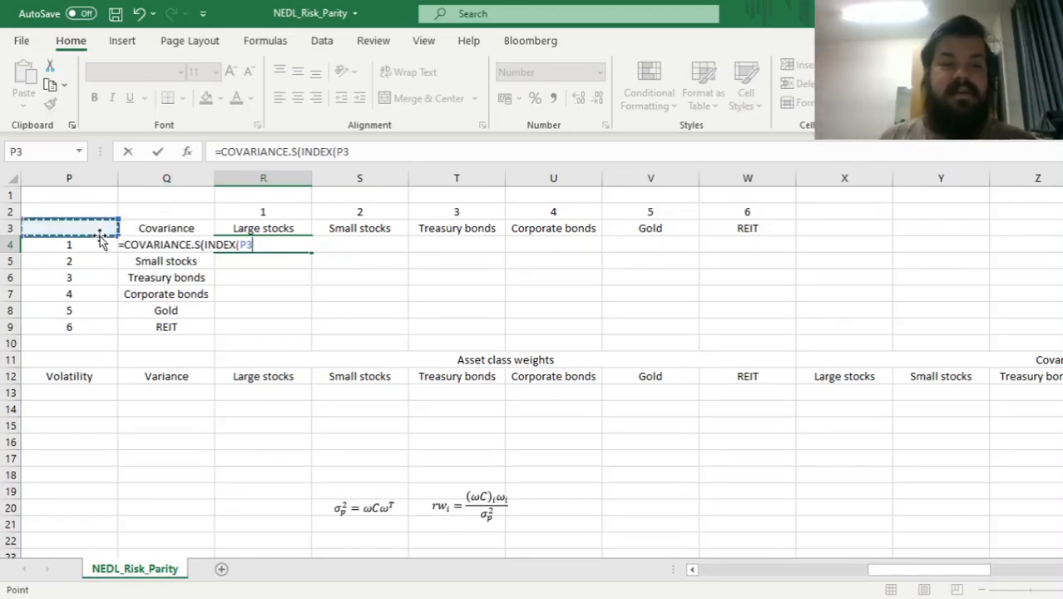
key("ctrl+Left")
key("ctrl+Left")
key("Right")
key("ctrl+Right")
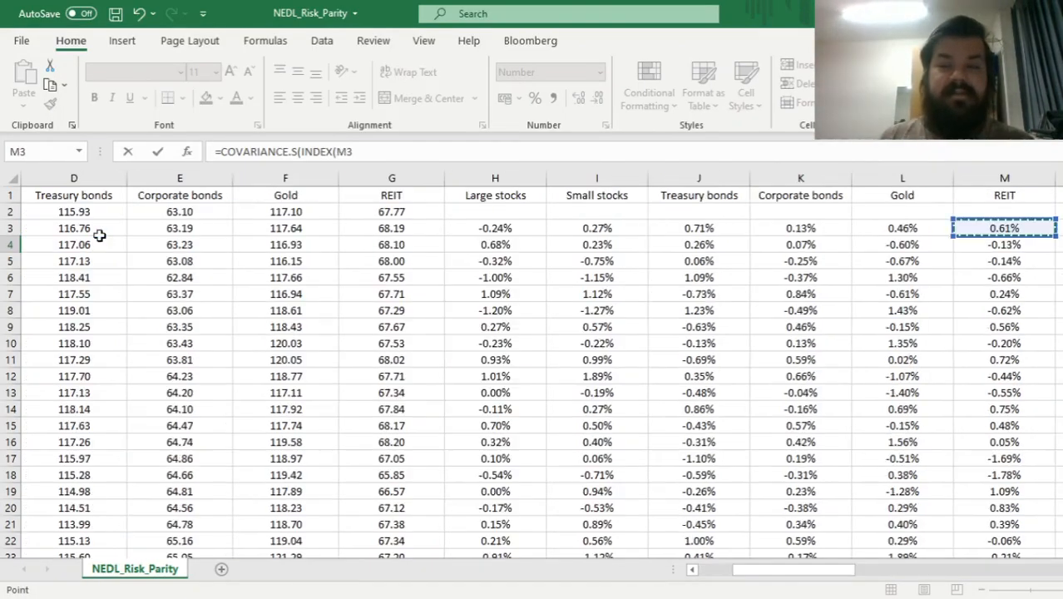
left_click_drag(474, 227, 1032, 221)
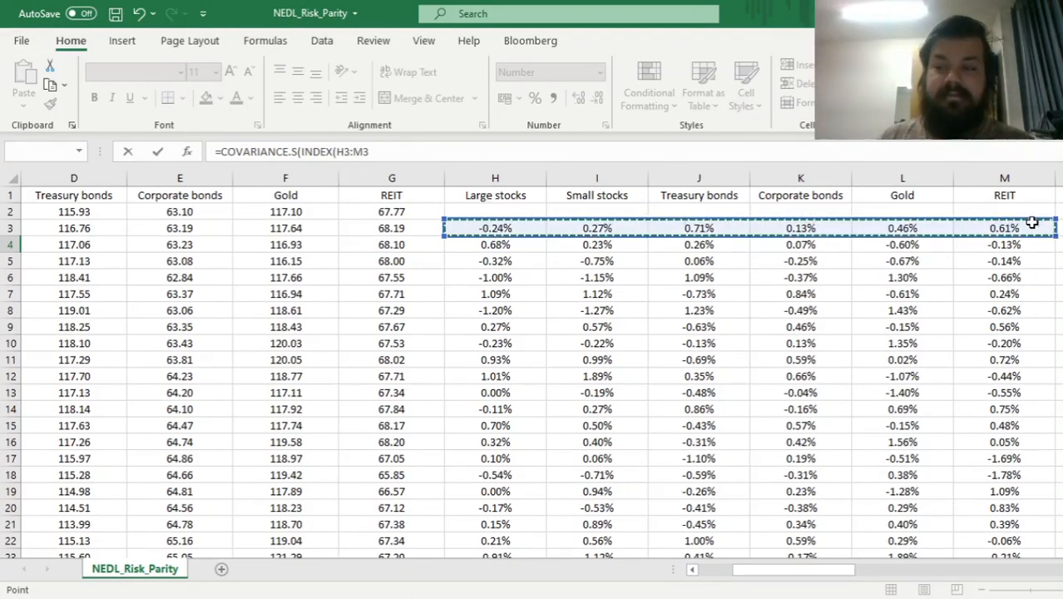
left_click(336, 151)
key("F4")
type(",")
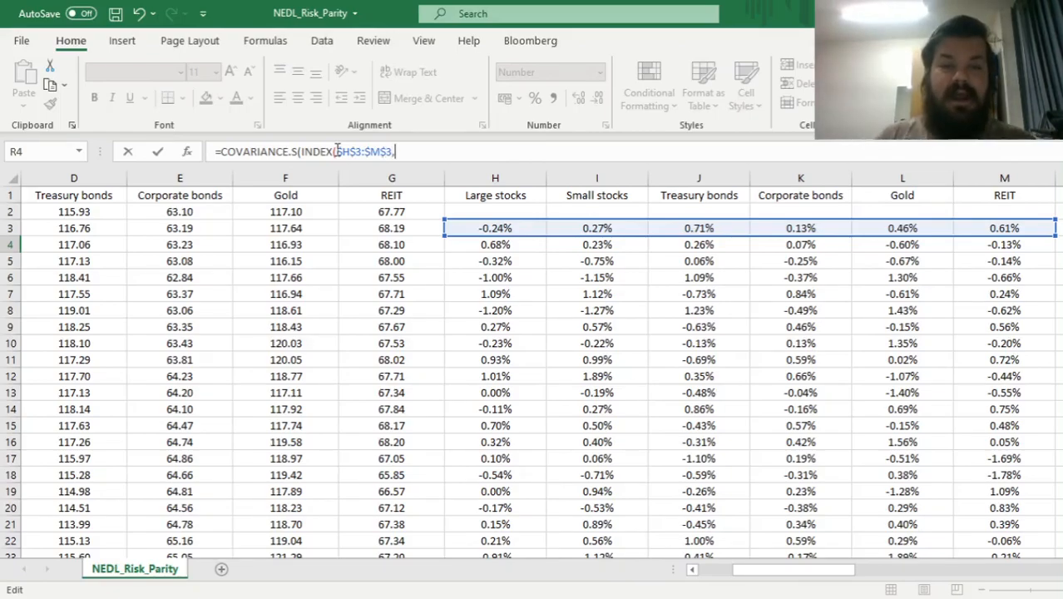
- Use the row label number in P4 as the INDEX position with its column locked as $P4, and close the INDEX function
left_click(831, 260)
key("Right")
key("Right")
key("Right")
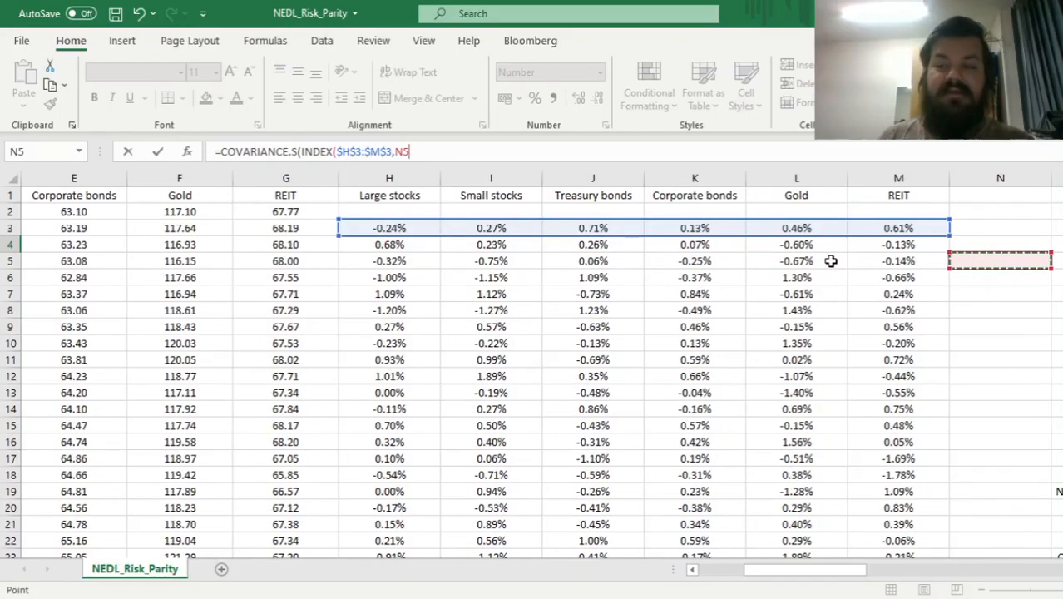
key("Right")
key("Right")
key("Right")
key("Right")
key("Right")
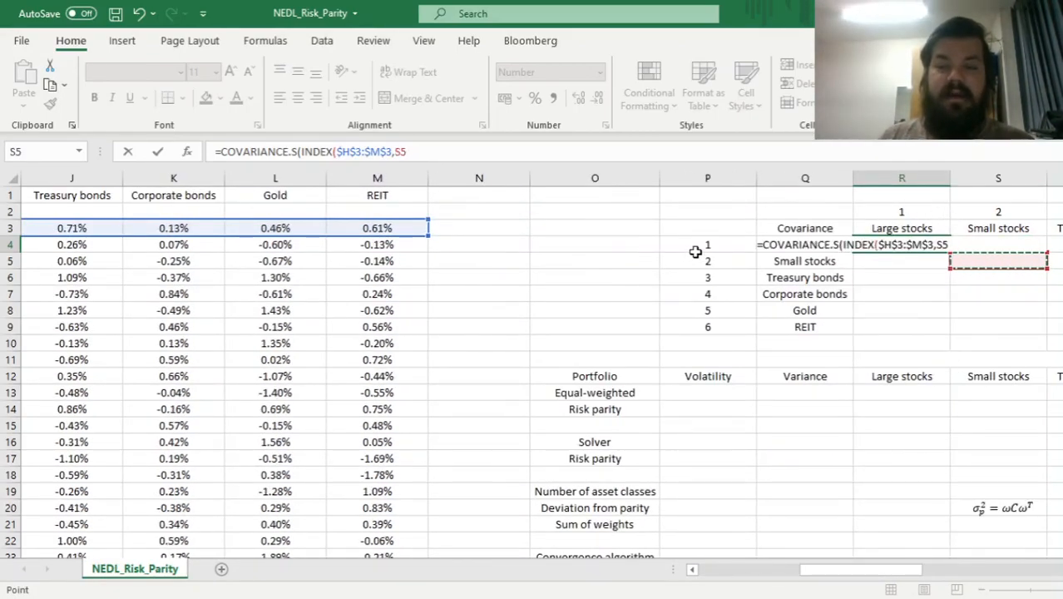
left_click(695, 249)
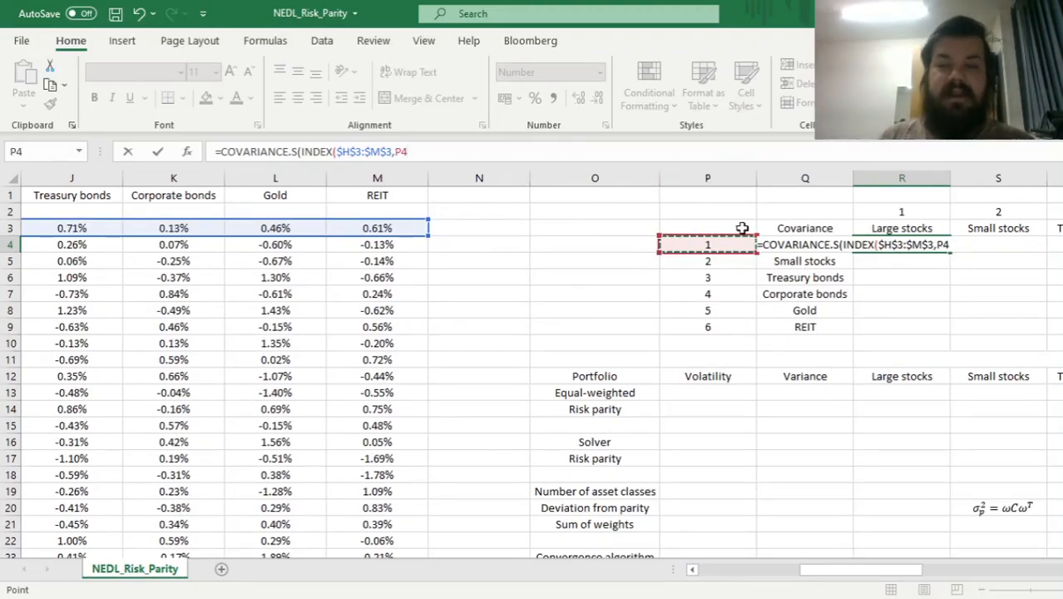
left_click(395, 152)
type("$")
key("End")
type(")")
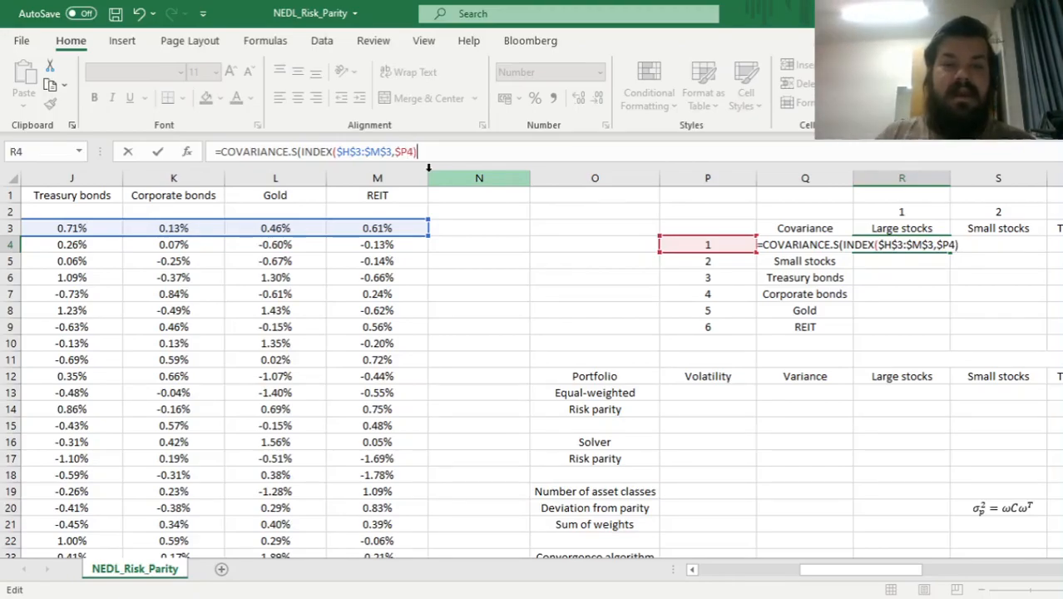
- Append a colon and a copy of the INDEX term to the formula, and clear the copy's array reference
type(":")
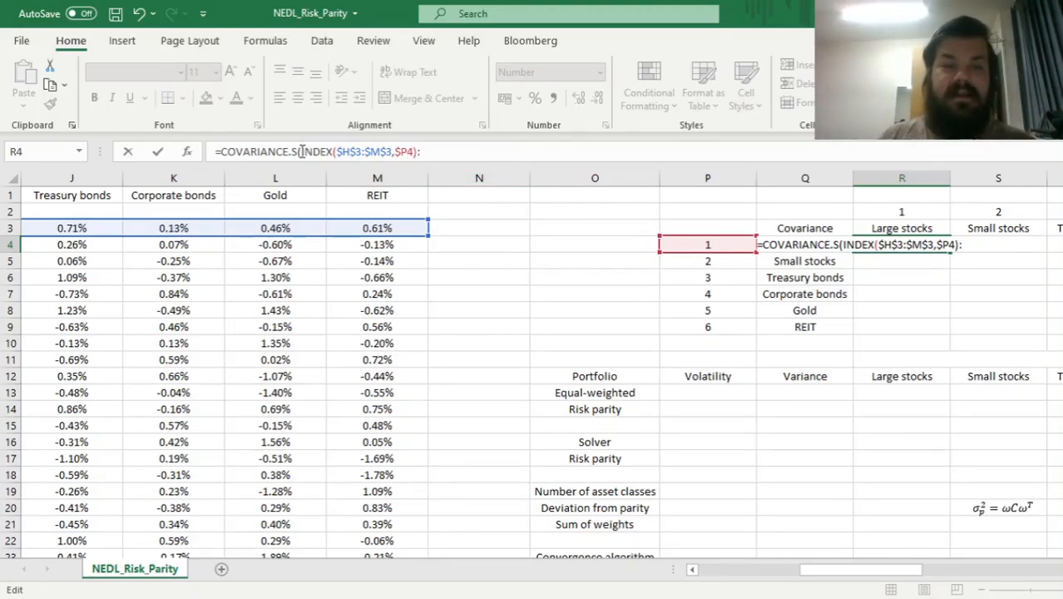
left_click_drag(302, 152, 419, 151)
key("ctrl+c")
left_click(429, 152)
key("ctrl+v")
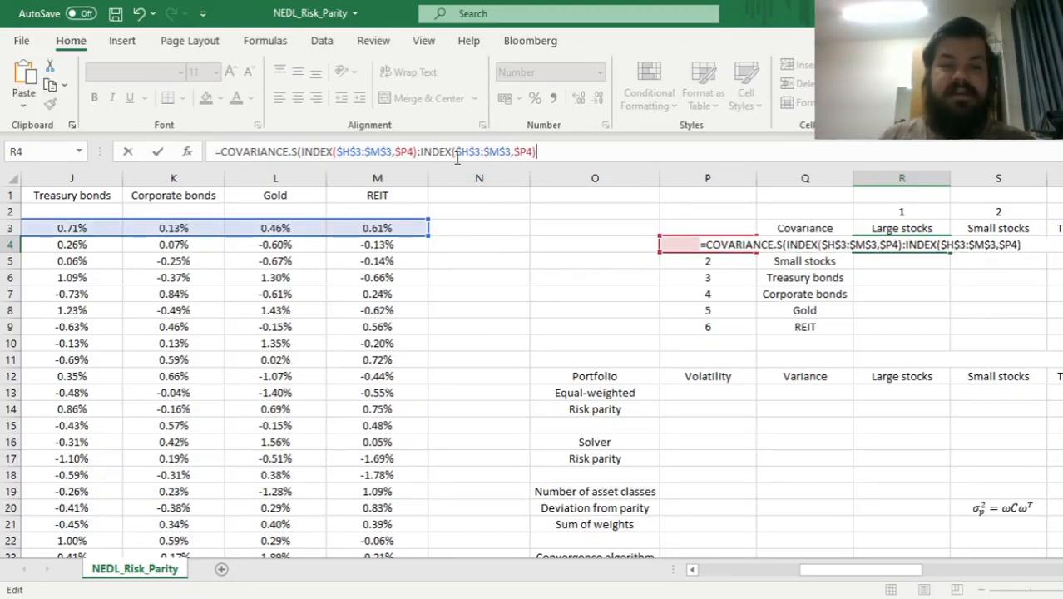
left_click(510, 151)
left_click_drag(511, 151, 454, 151)
key("BackSpace")
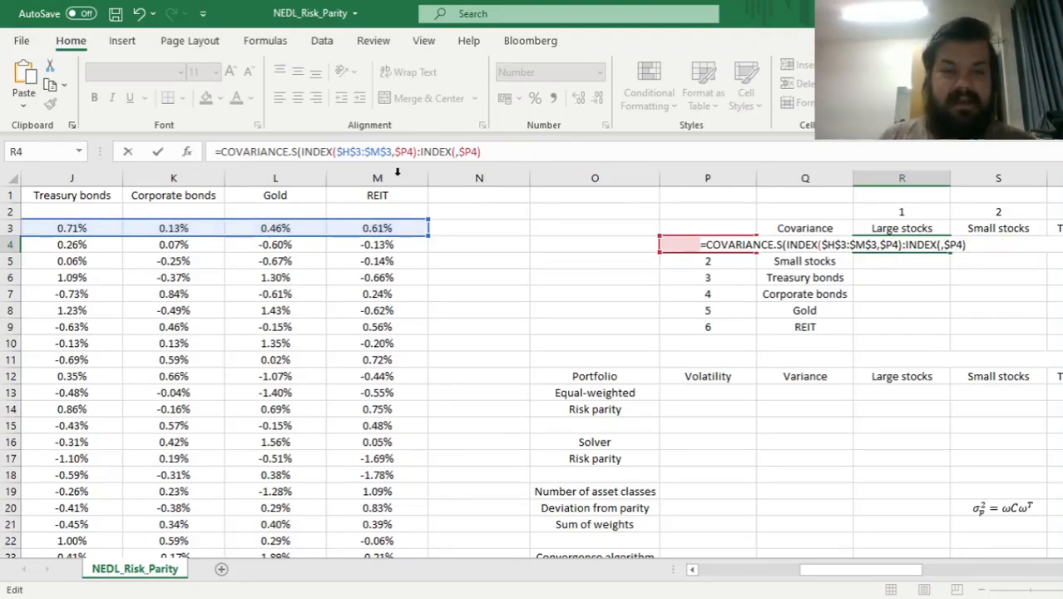
- Set the second INDEX array to the last row of returns as $H$1260:$M$1260 and end the first covariance argument with a comma
left_click(131, 279)
key("ctrl+Down")
mouse_move(370, 539)
left_mouse_down()
mouse_move(233, 470)
mouse_move(233, 524)
mouse_move(372, 539)
left_mouse_up()
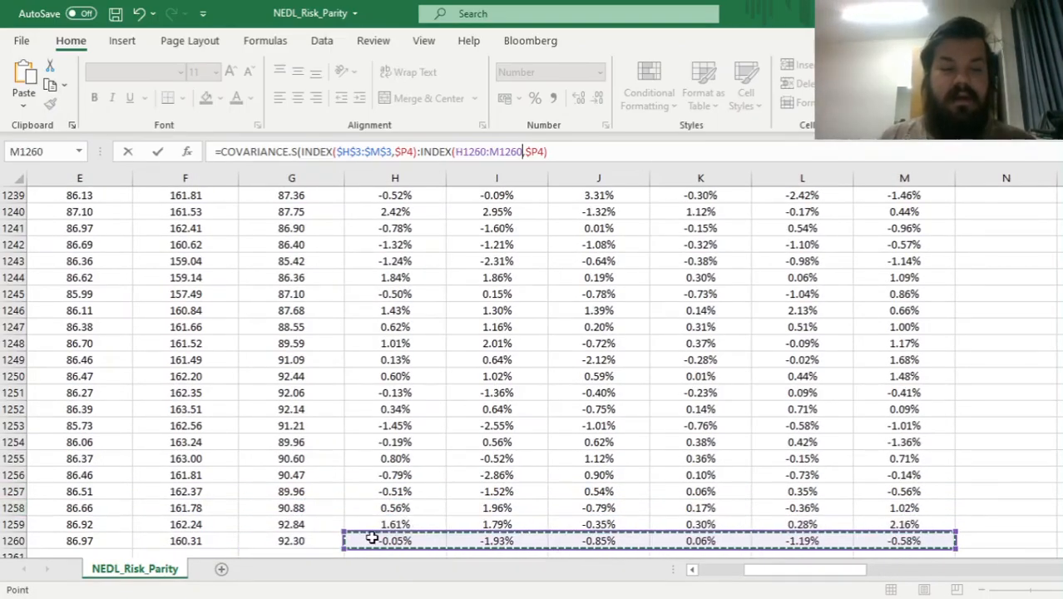
left_click(457, 151)
type("$")
key("Right")
type("$")
key("Right")
key("Right")
key("Right")
key("Right")
key("Right")
type("$")
key("Right")
type("$")
key("Right")
key("Right")
key("Right")
key("Right")
key("Right")
key("Right")
key("Right")
key("Right")
key("Right")
type(",")
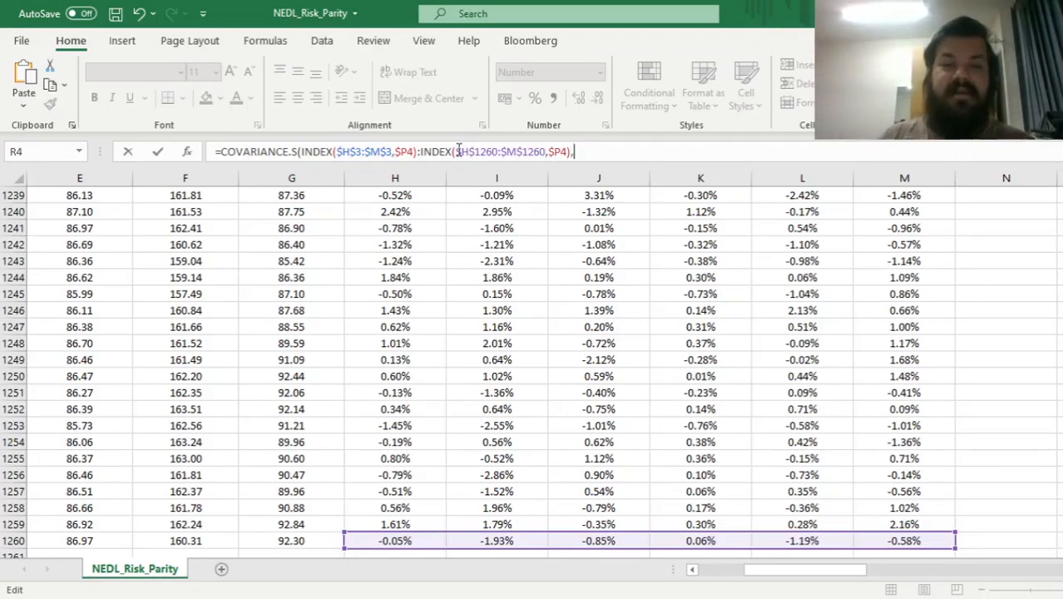
- Copy the whole INDEX:INDEX range expression into the second argument of COVARIANCE.S
left_click_drag(301, 151, 572, 152)
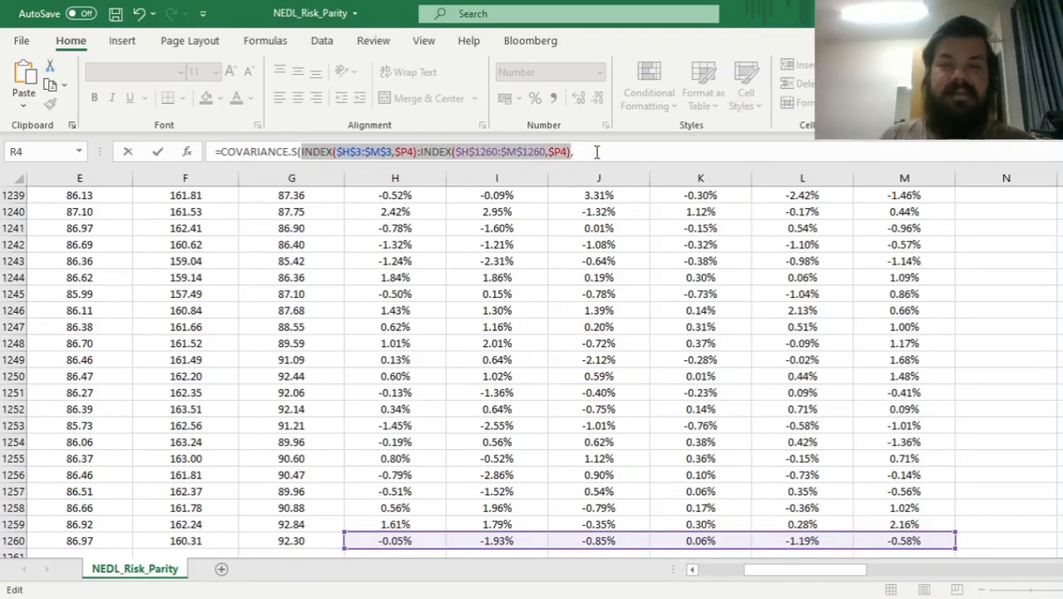
key("ctrl+c")
left_click(597, 151)
key("ctrl+v")
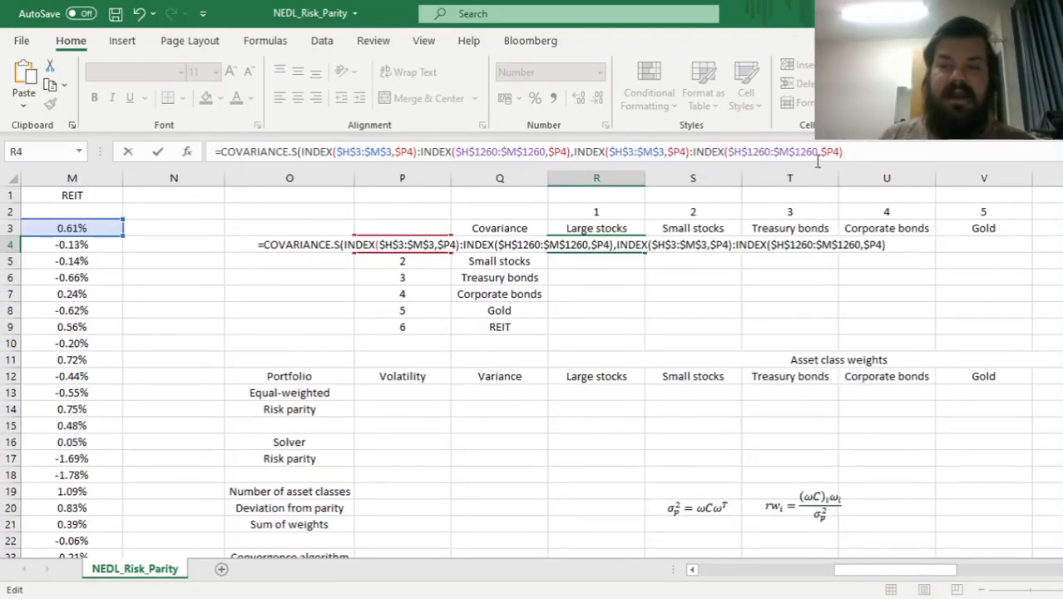
- Replace both $P4 references in the second COVARIANCE.S argument with the column label number R$2 and close the function
left_click_drag(667, 151, 688, 148)
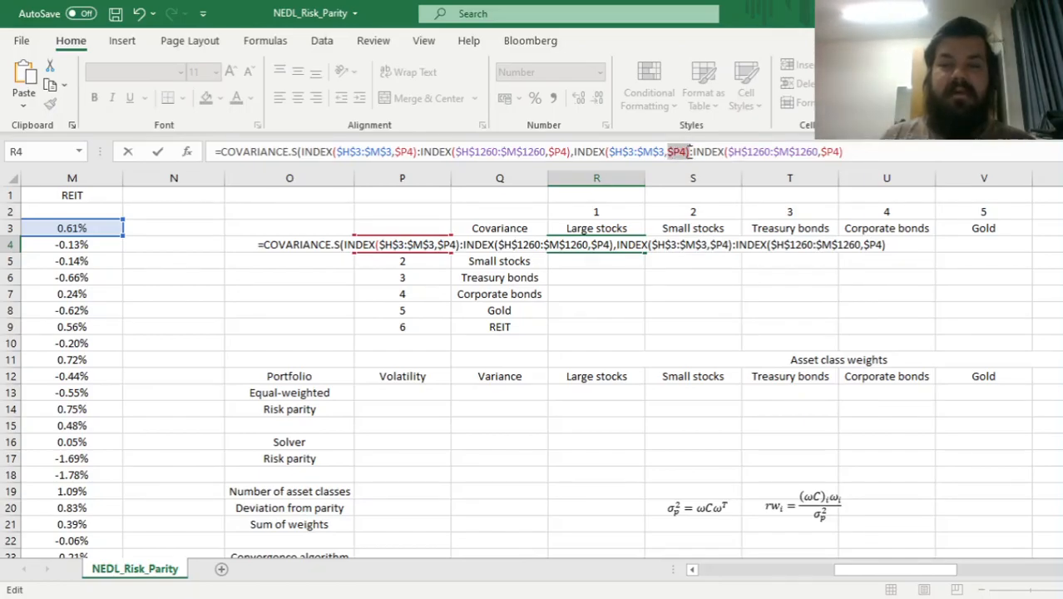
key("BackSpace")
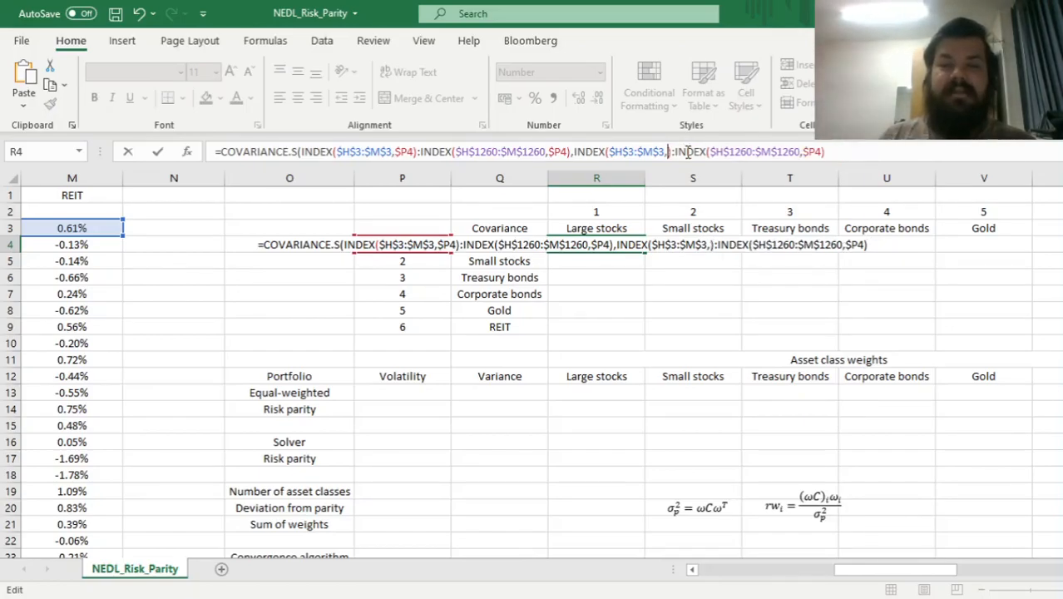
left_click(564, 215)
left_click(675, 152)
type("$2")
double_click(828, 151)
left_click(596, 212)
left_click(830, 151)
type("$2)")
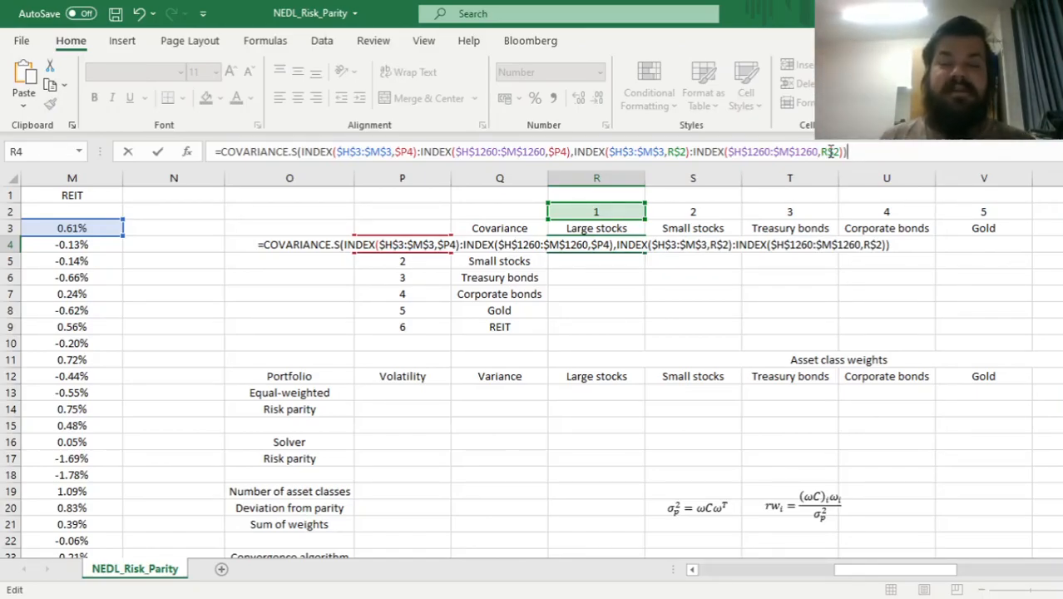
- Annualise the covariance formula in R4 by multiplying it by 252, and fill it across the whole matrix R4:W9
type("*252")
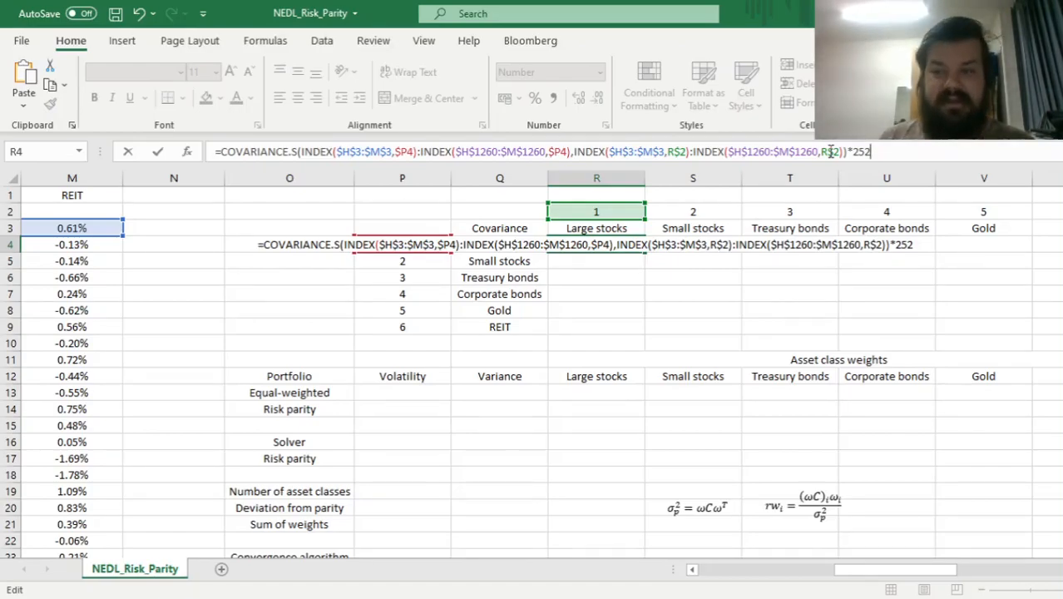
key("Return")
key("Up")
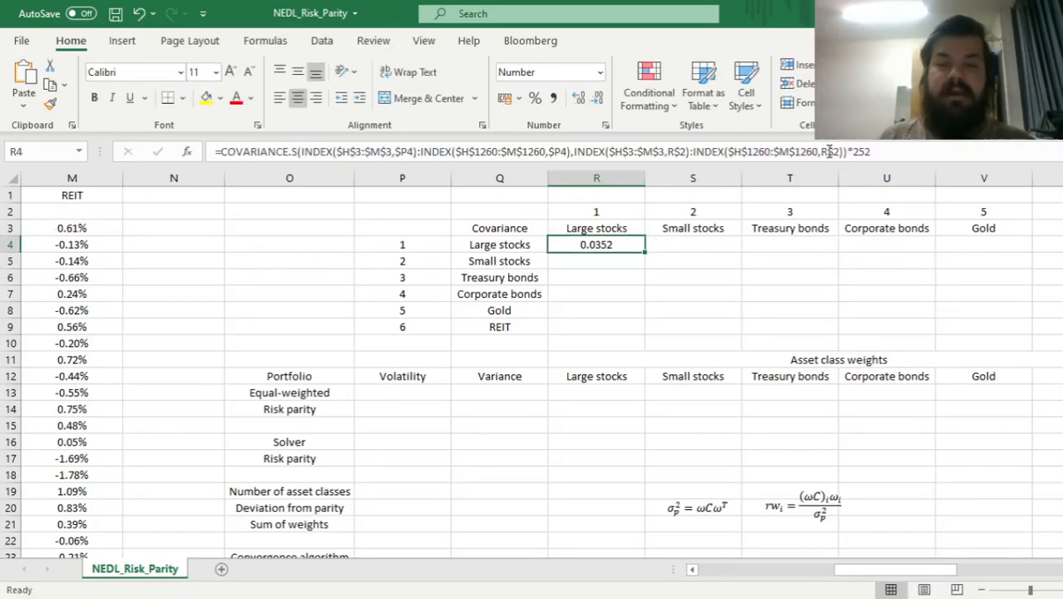
left_click_drag(643, 251, 926, 331)
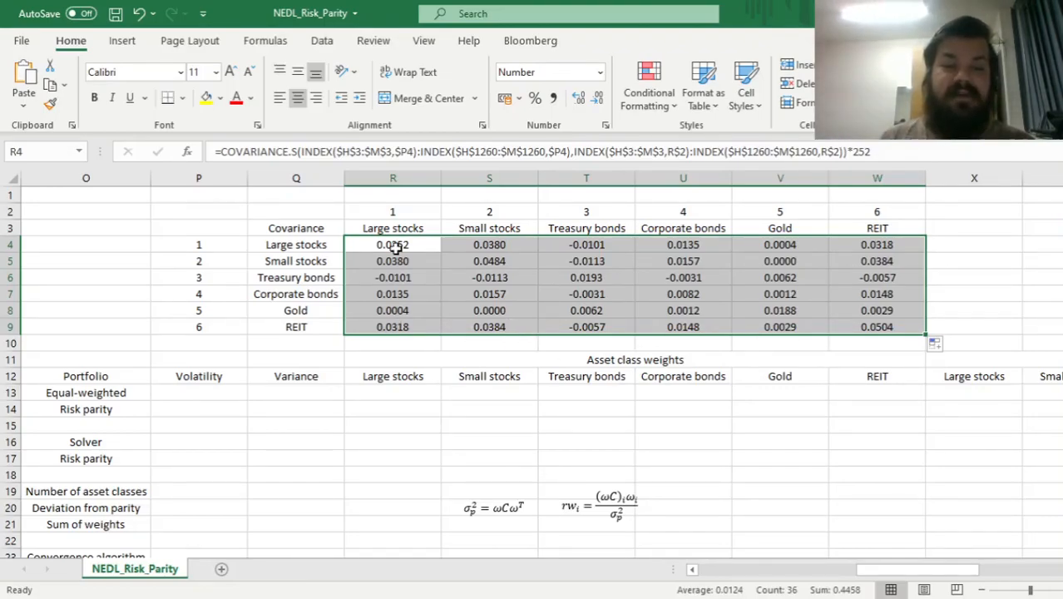
- Examine the covariances of Treasury bonds with the other asset classes in the matrix
left_click(406, 280)
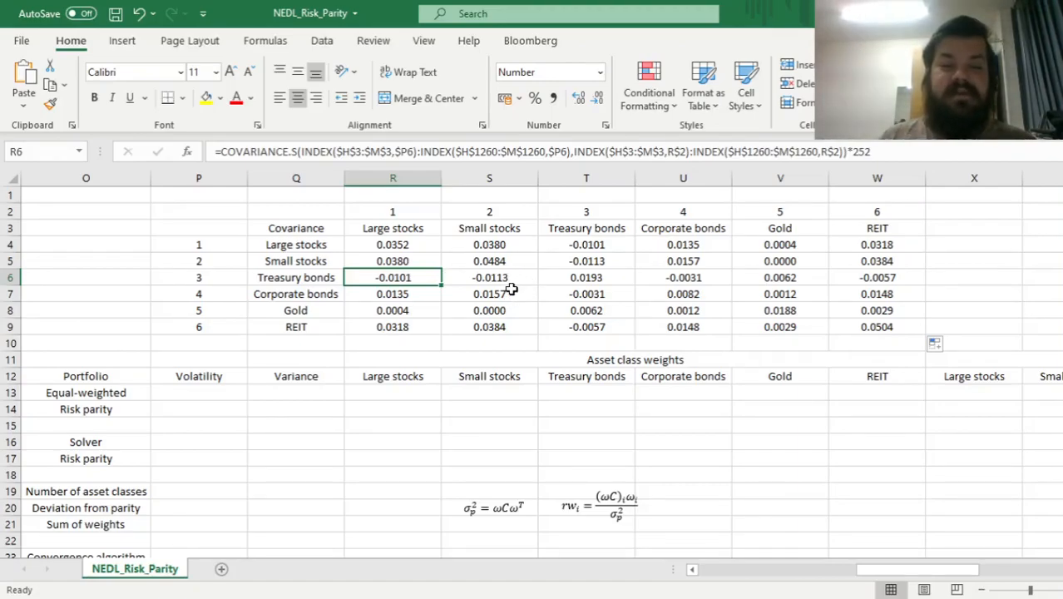
left_click_drag(625, 299, 849, 278)
left_click(865, 277)
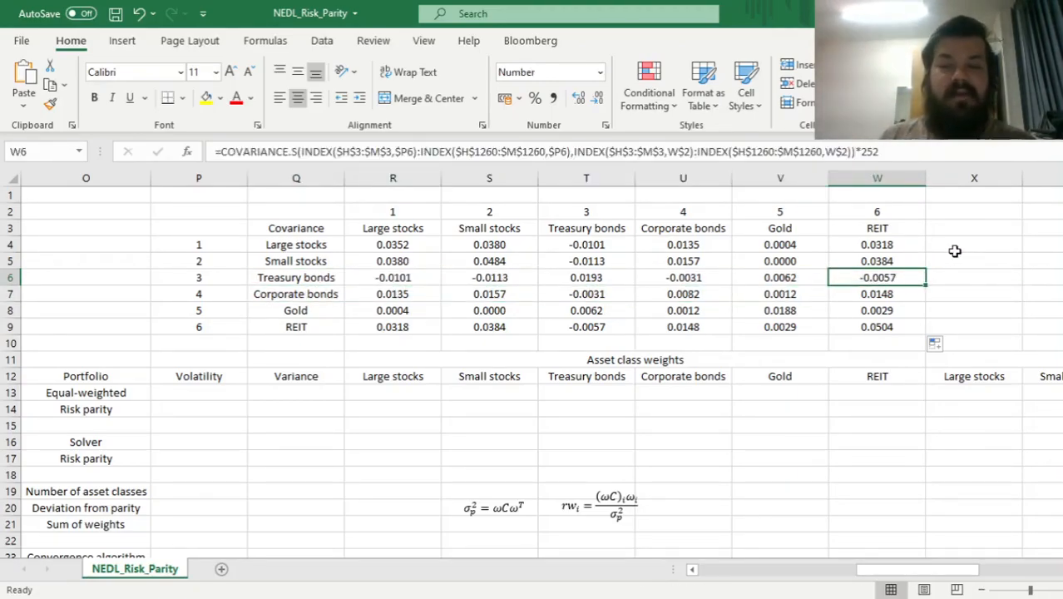
left_click_drag(393, 280, 483, 285)
left_click(514, 426)
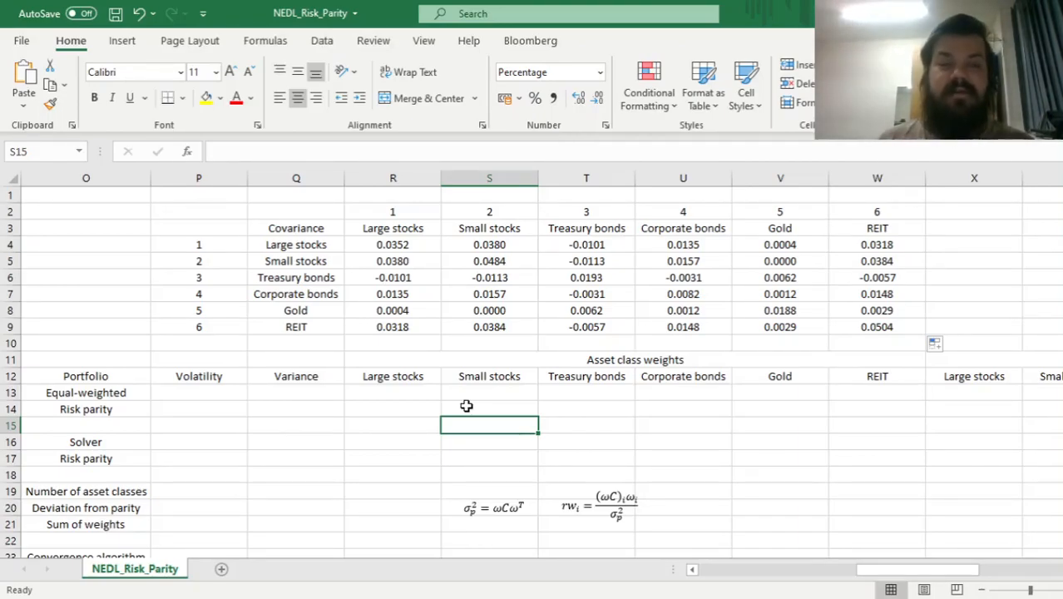
- Enter 6 as the number of asset classes in P19
left_click(193, 492)
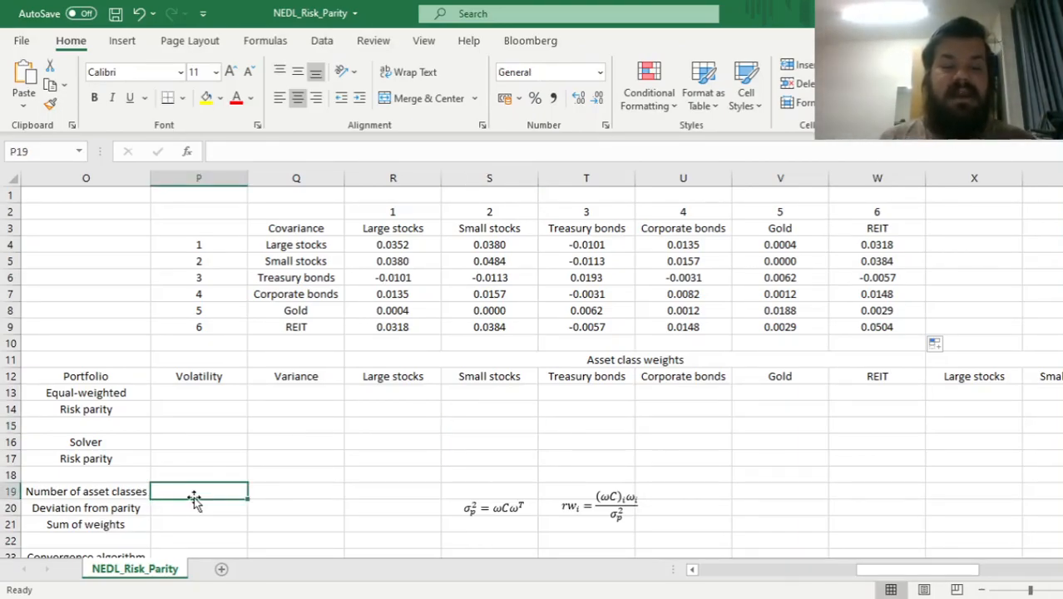
type("6")
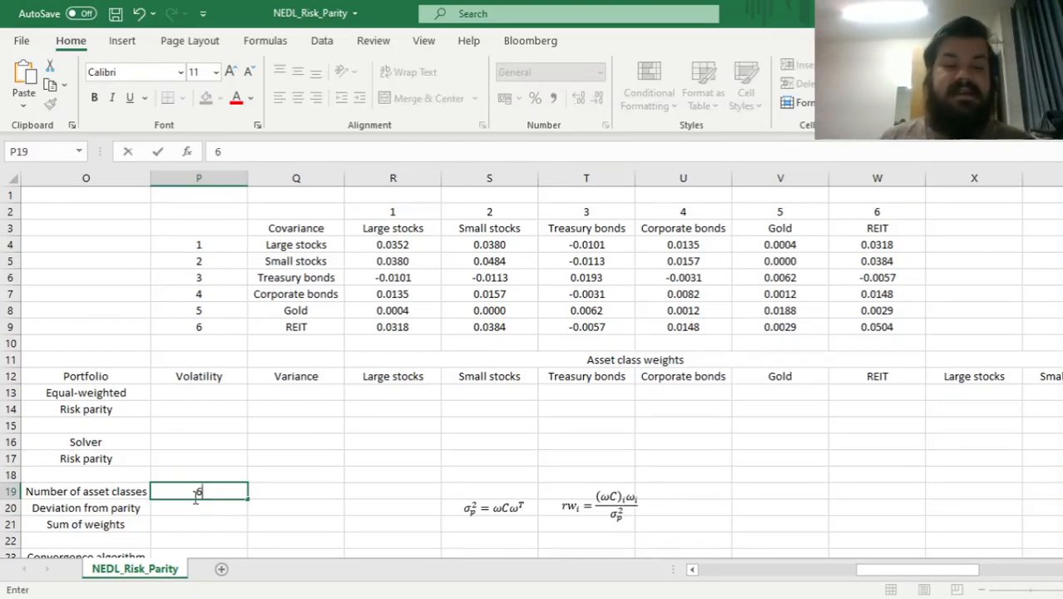
left_click(509, 411)
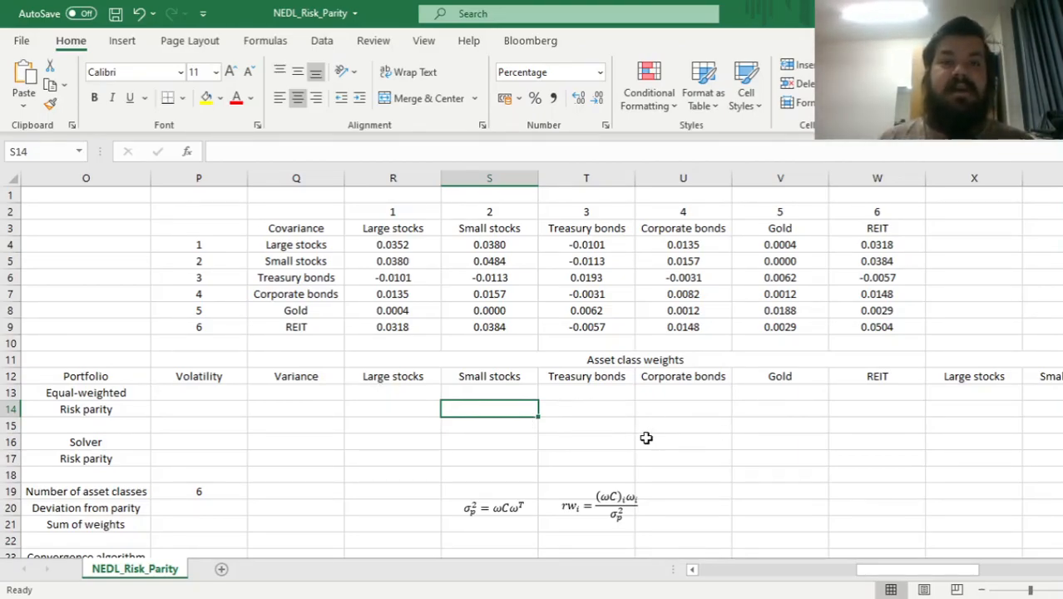
- Calculate the equal weights in R13 as =1/$P$19 and fill the formula across to W13
left_click(407, 391)
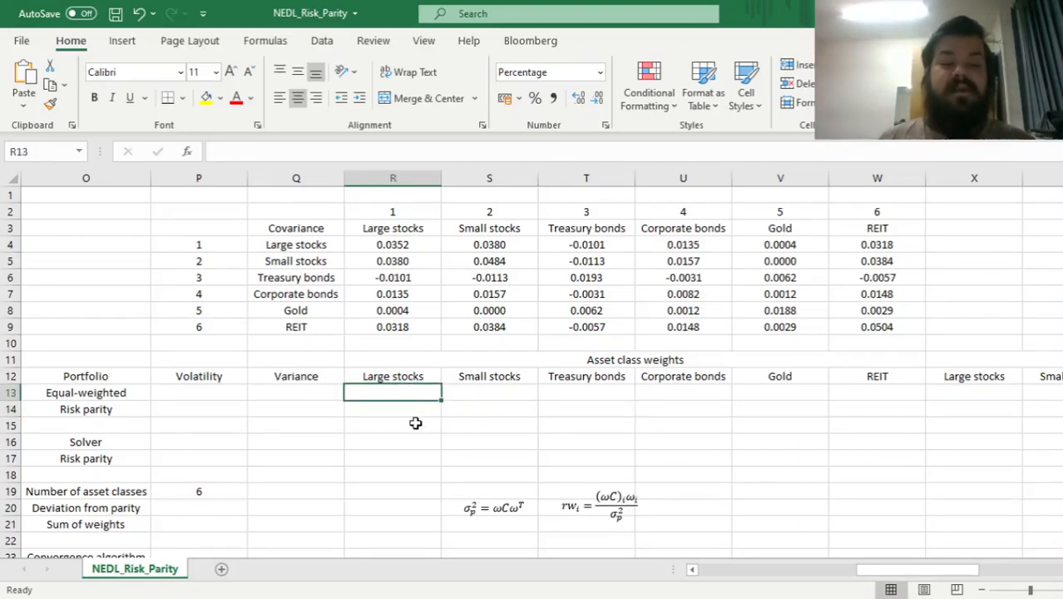
type("=")
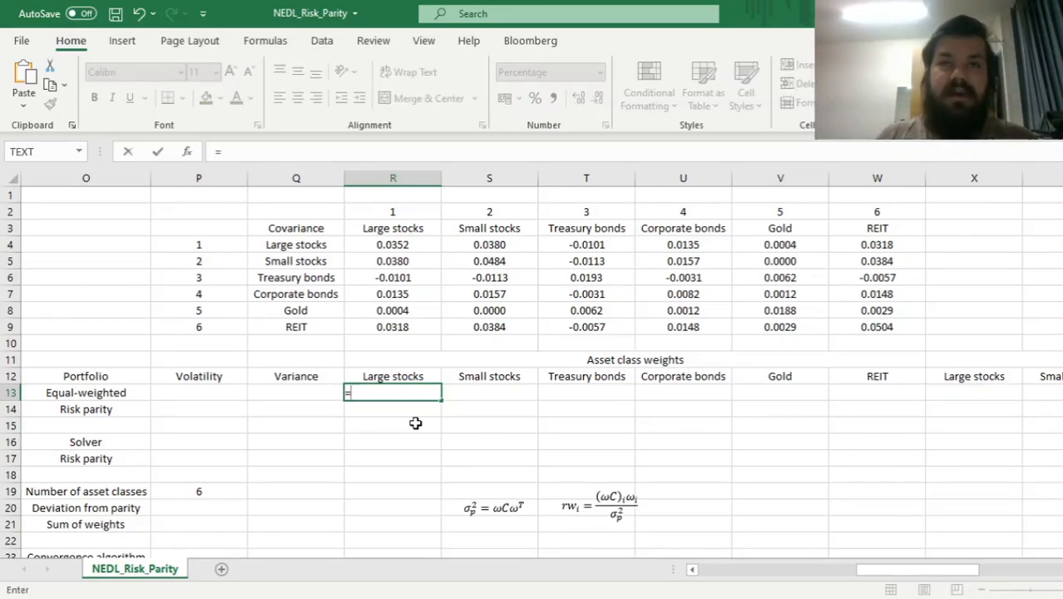
type("1")
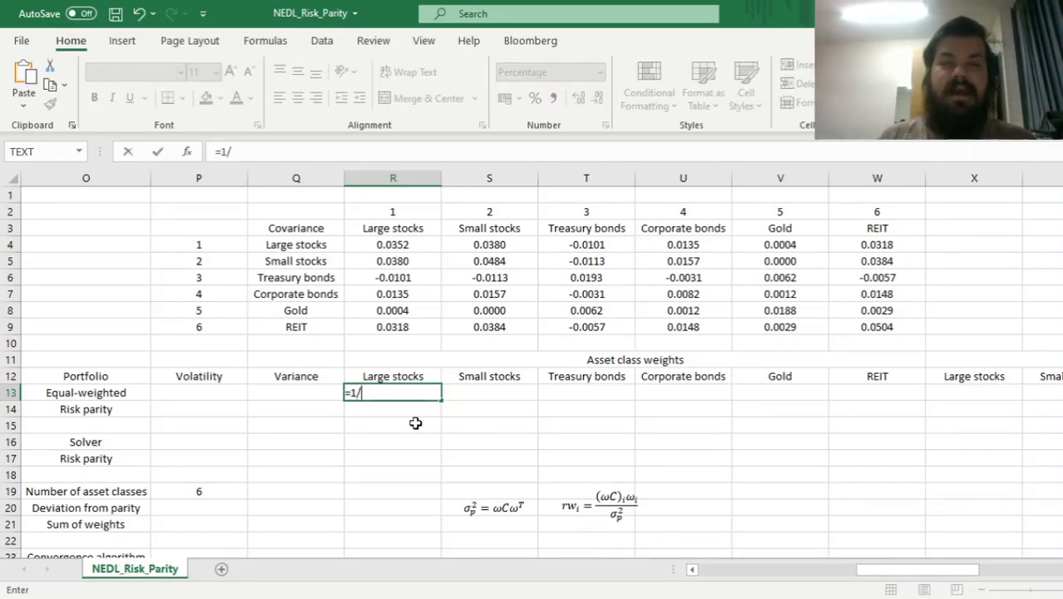
type("/")
left_click(198, 490)
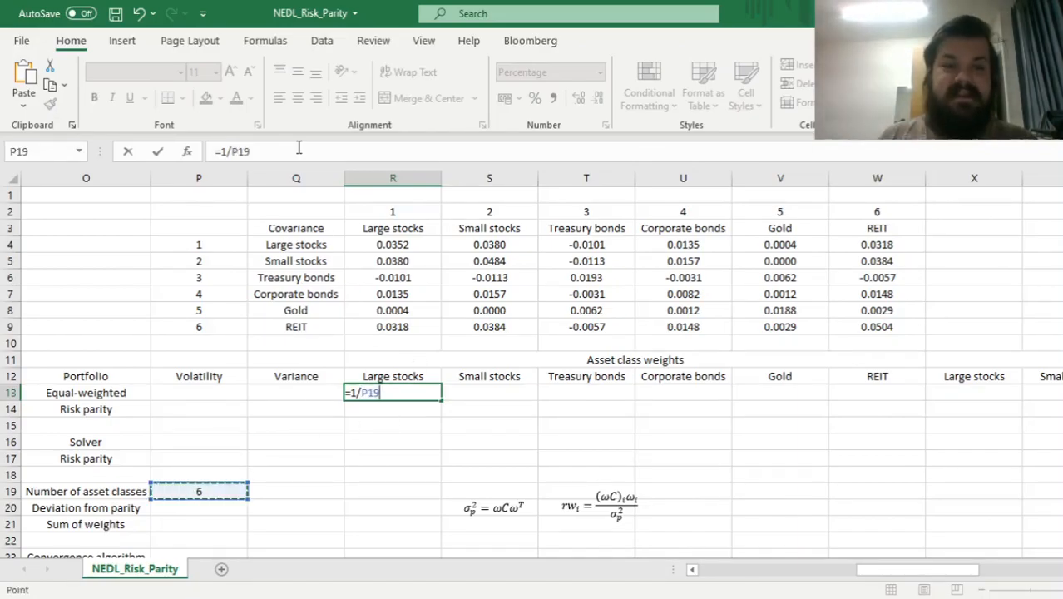
key("F4")
key("ctrl+Return")
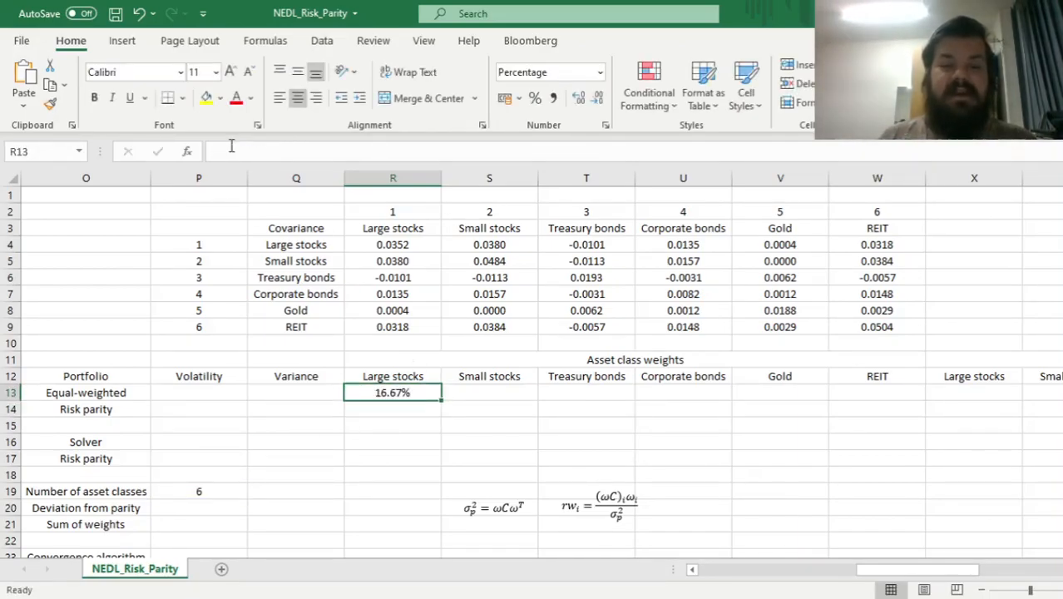
left_click_drag(442, 400, 919, 442)
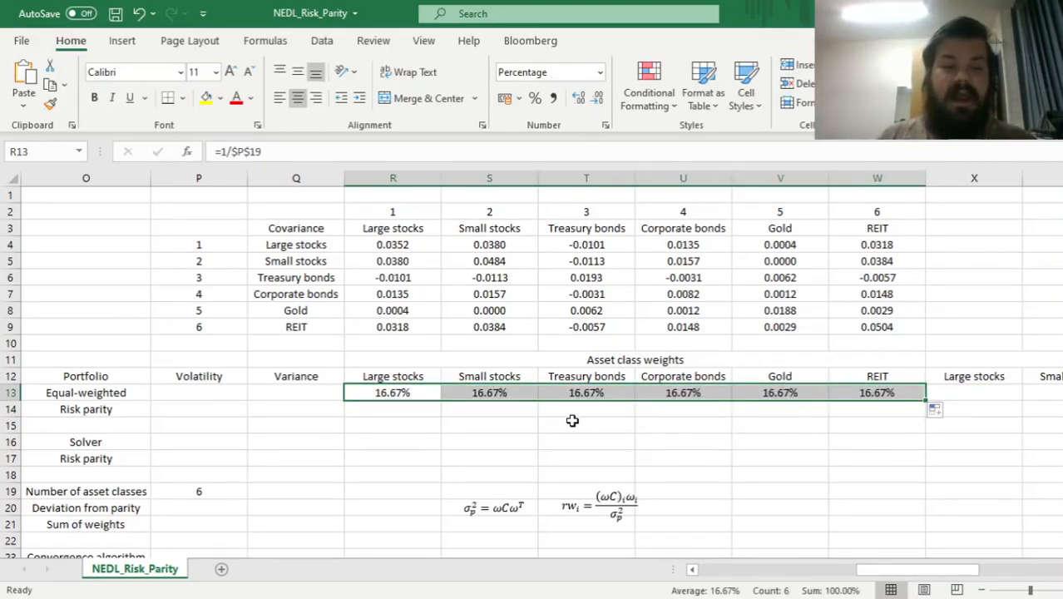
- Start the equal-weighted variance formula in Q13 with MMULT of the weights R13:W13 and a nested MMULT as second argument
left_click(301, 391)
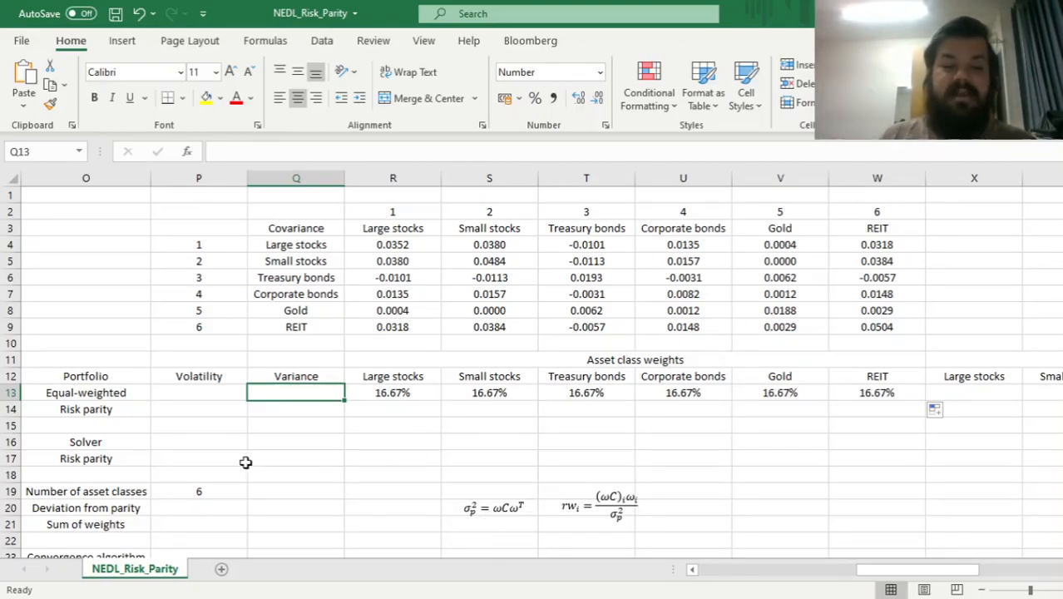
type("=MMULT(")
left_click_drag(403, 396, 876, 388)
type(",")
type("MMULT(")
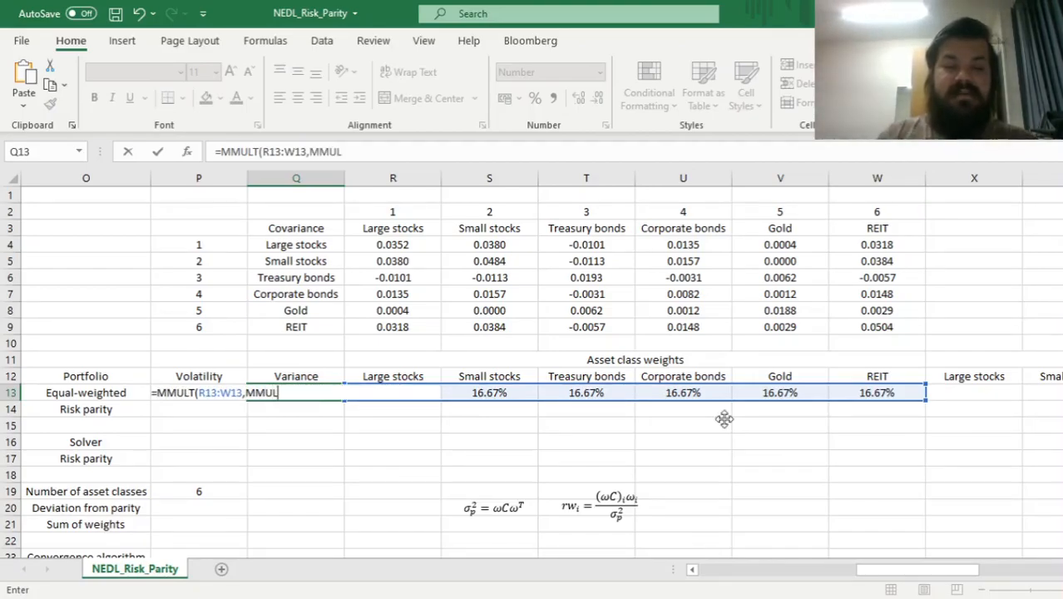
- Use the covariance matrix as the nested MMULT's first array, locked as $R$4:$W$9
left_click_drag(398, 248, 862, 333)
left_click(353, 152)
key("F4")
key("Right")
key("Right")
key("F4")
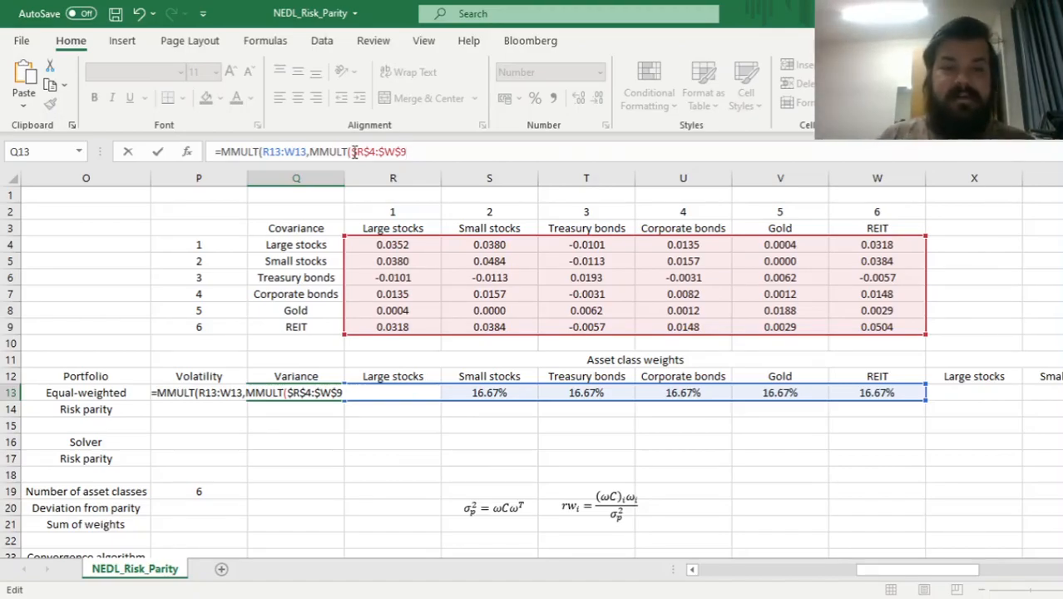
- Add TRANSPOSE(R13:W13) as the nested MMULT's second array and enter the Q13 variance as an array formula
type(",TRANSPOSE(")
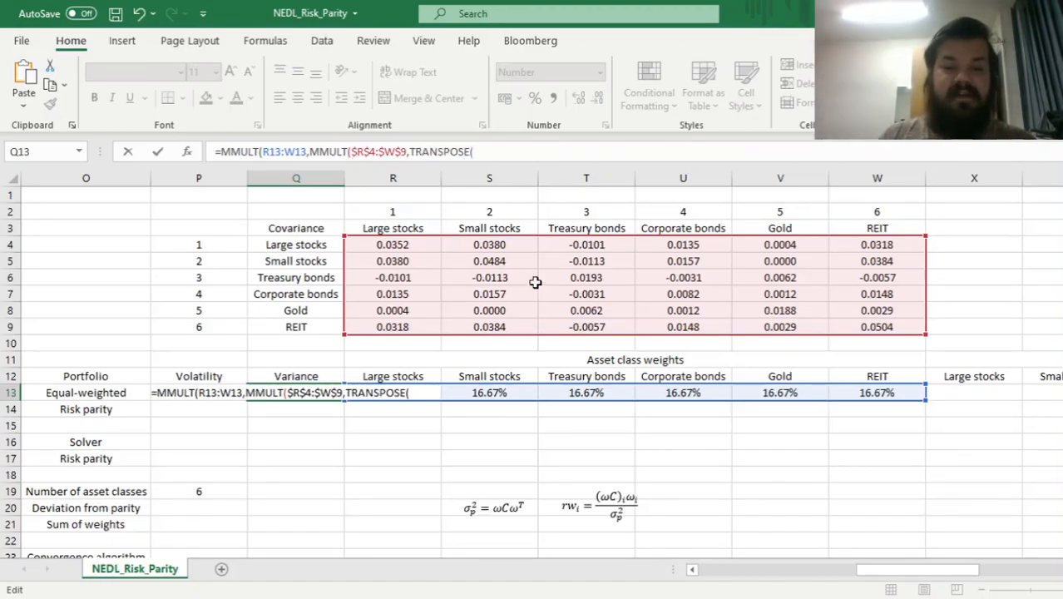
left_click(409, 423)
key("Up")
key("Up")
key("shift+Right")
key("shift+Right")
key("shift+Right")
key("shift+Right")
key("shift+Right")
type(")")
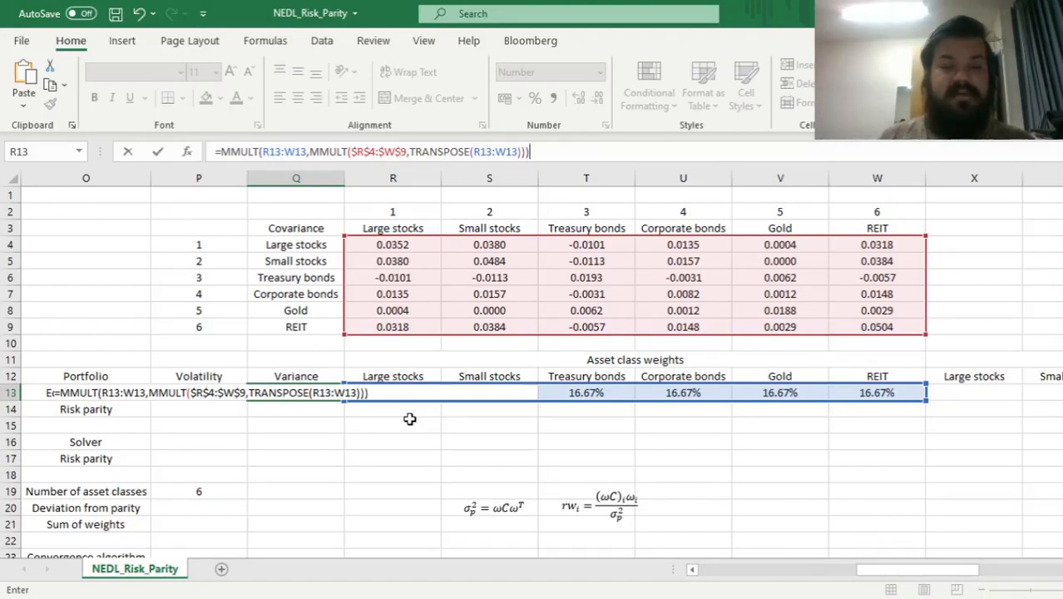
key("ctrl+shift+Return")
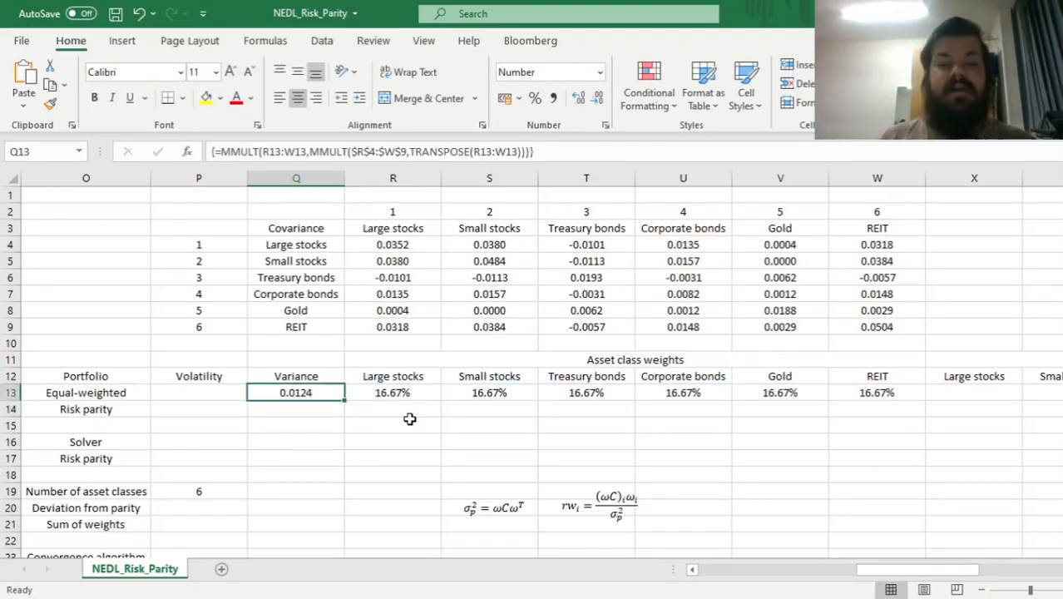
- Calculate the equal-weighted portfolio's volatility in P13 as =SQRT(Q13)
key("Left")
type("=")
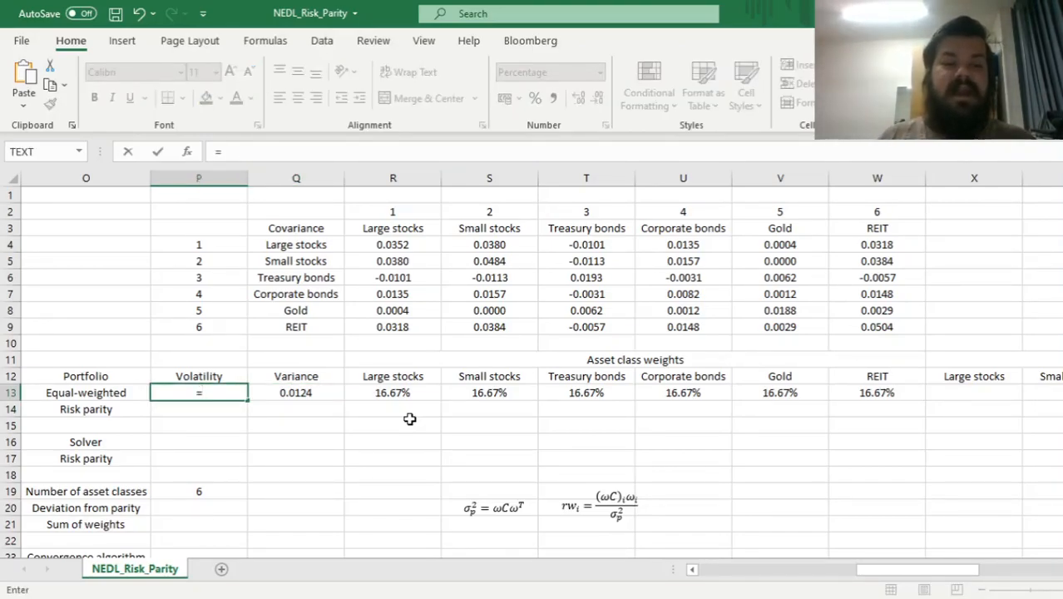
type("SQRT(")
key("Left")
type(")")
key("ctrl+Return")
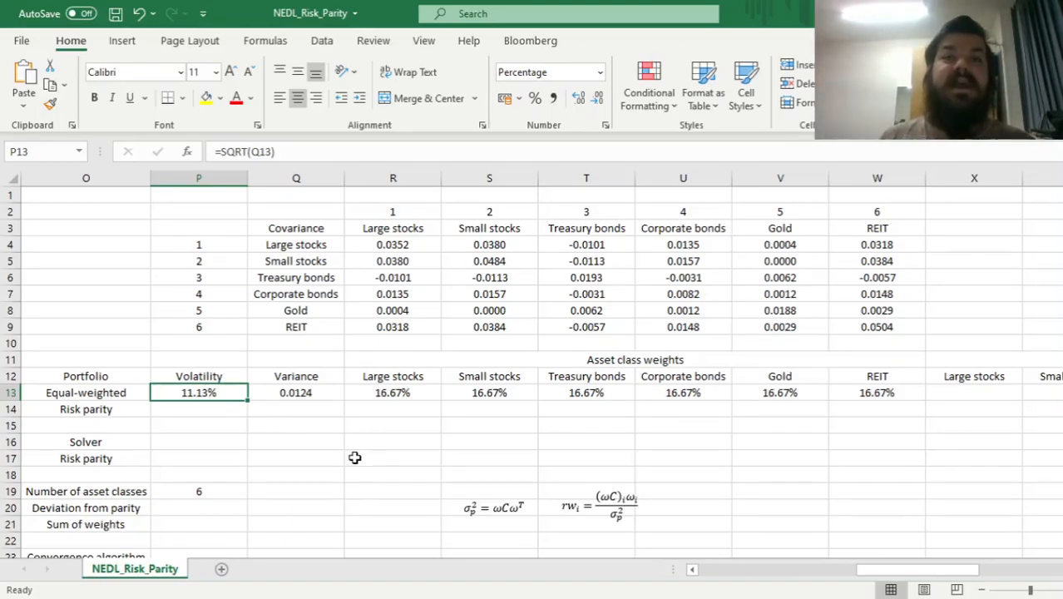
key("Right")
key("Right")
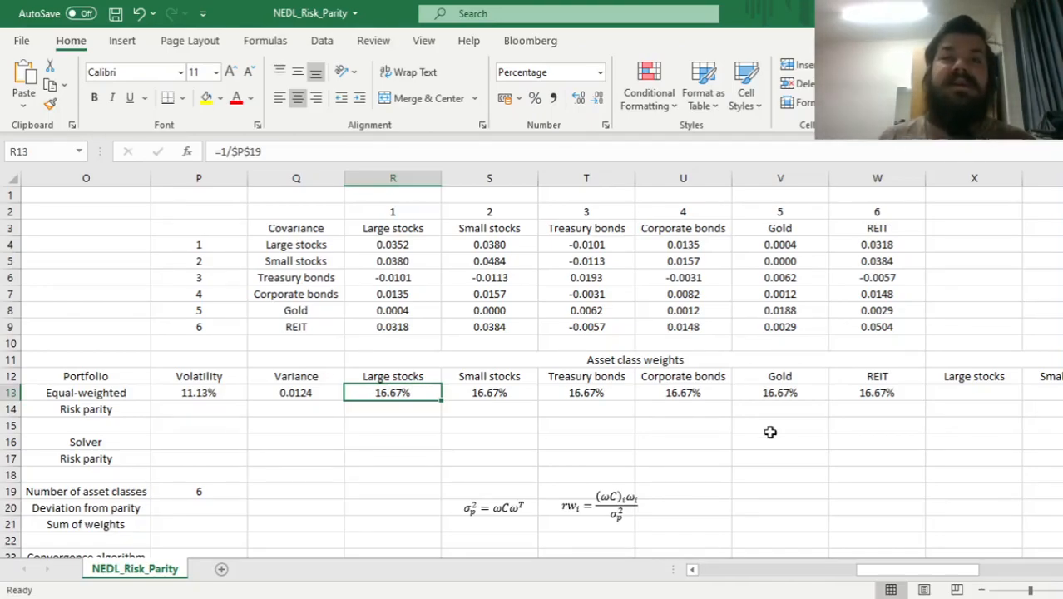
left_click_drag(368, 395, 879, 406)
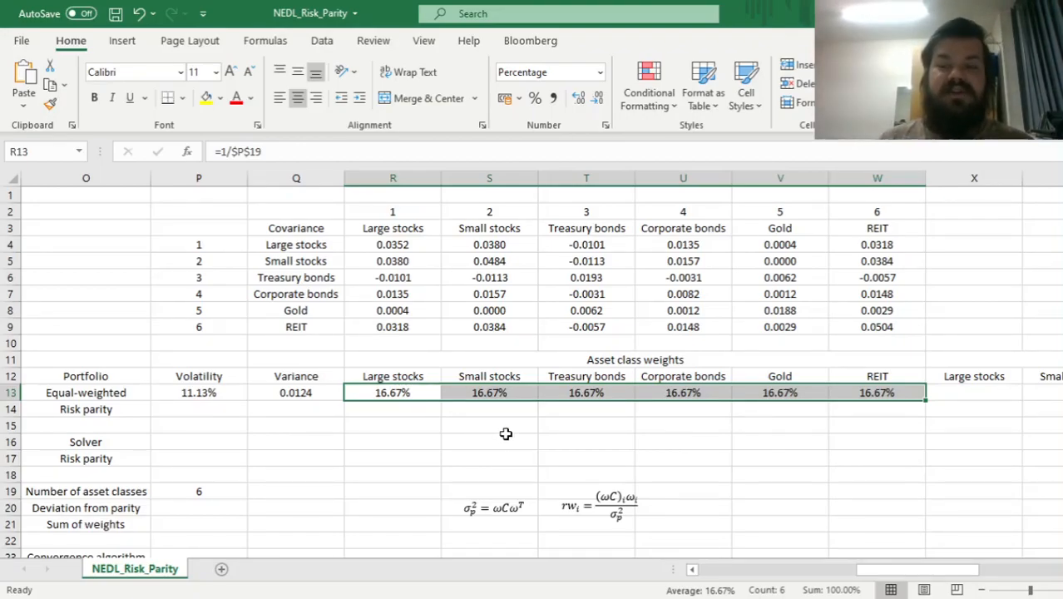
- Start an MMULT formula across the Covariance*weights cells X13:AC13 with the weights R13:W13 as the first array
left_click_drag(1002, 395, 964, 396)
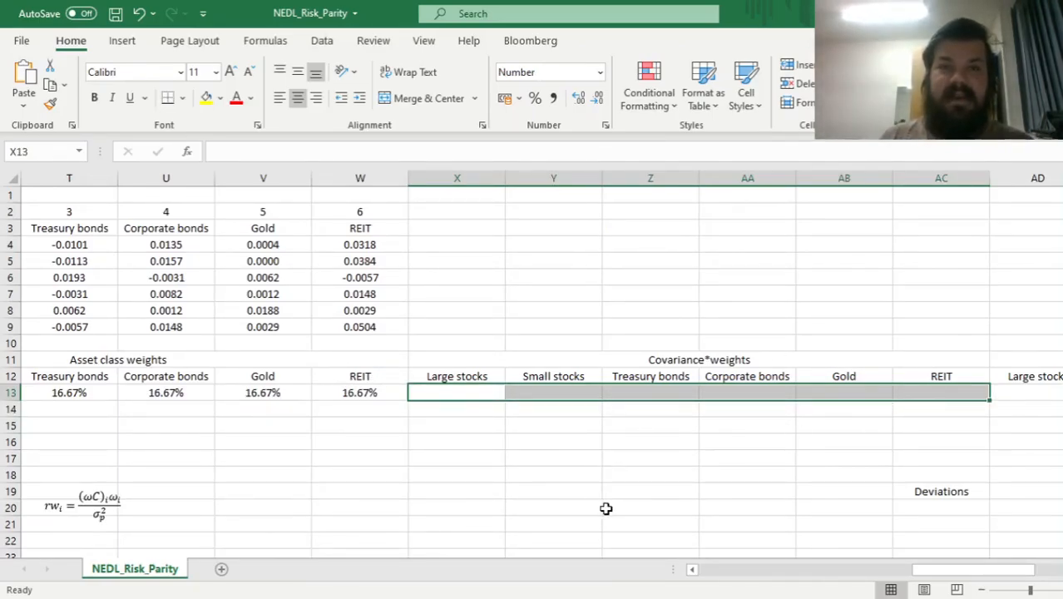
type("=MMULT(")
left_click_drag(350, 396, 171, 394)
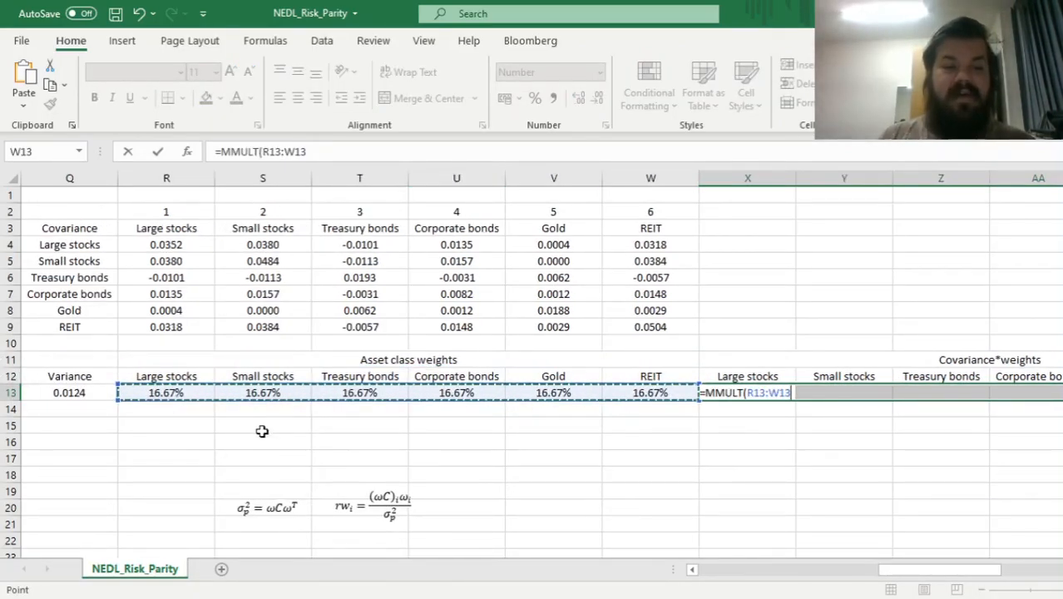
type(",")
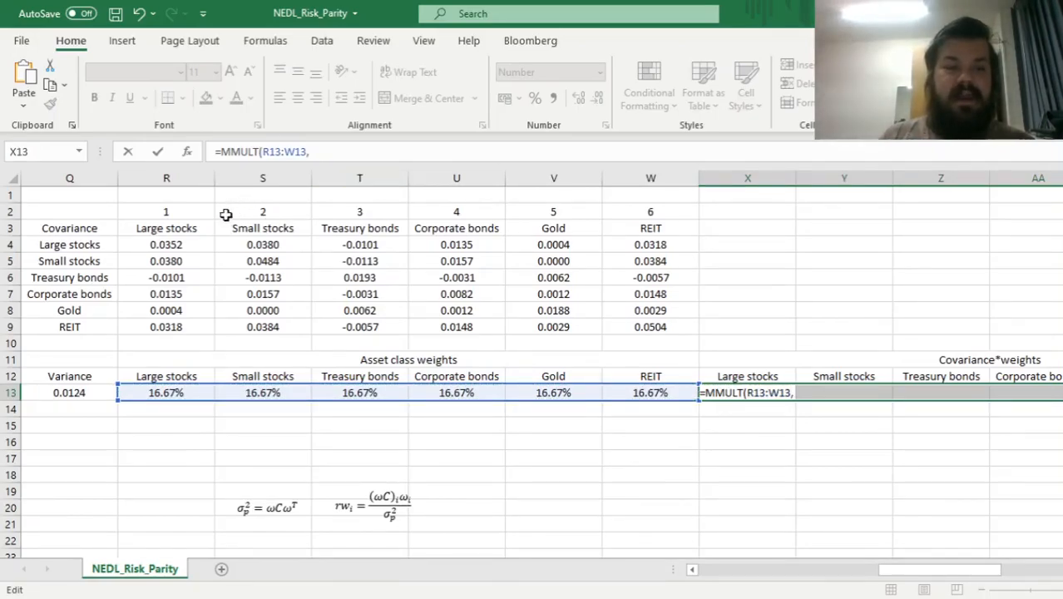
- Set the second MMULT array to the covariance matrix $R$4:$W$9 and enter the formula in X13:AC13 as an array formula
left_click_drag(175, 245, 645, 328)
left_click(309, 152)
type("$")
key("Right")
type("$")
key("Right")
key("Right")
key("Right")
type("$")
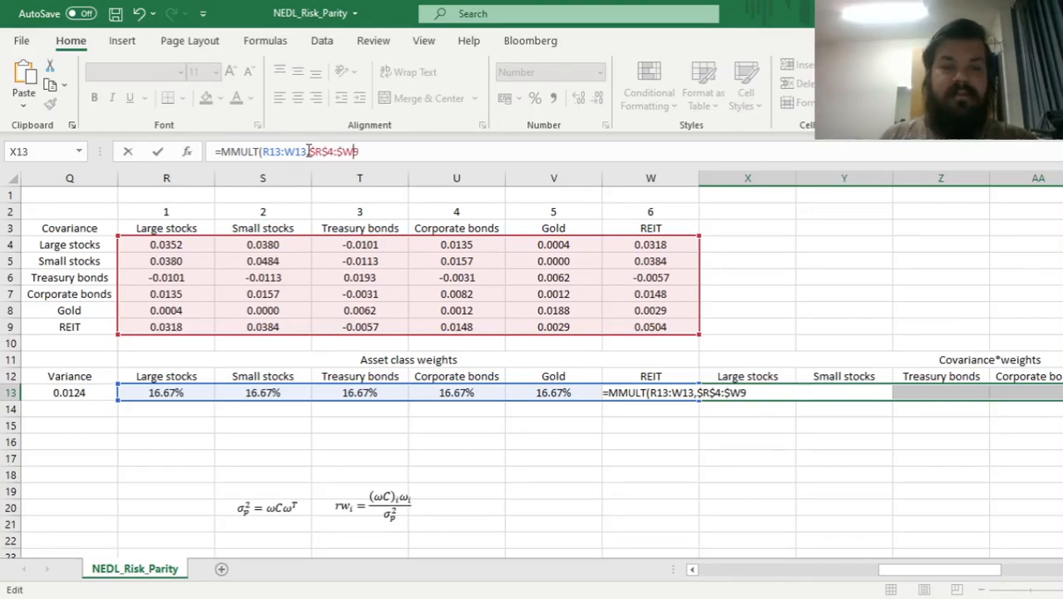
key("Right")
type("$")
key("Right")
type(")")
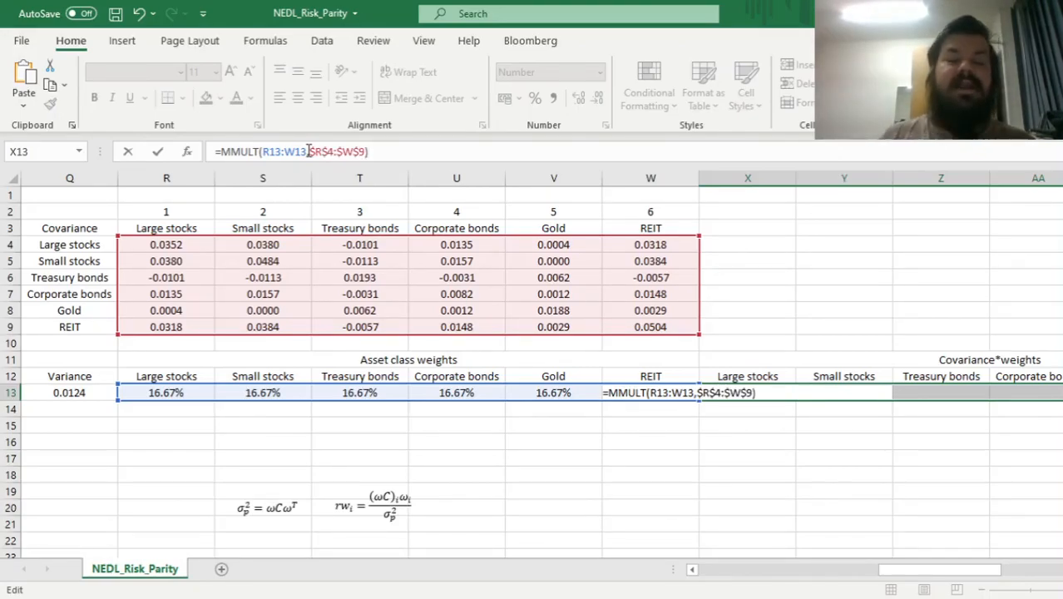
key("ctrl+shift+Return")
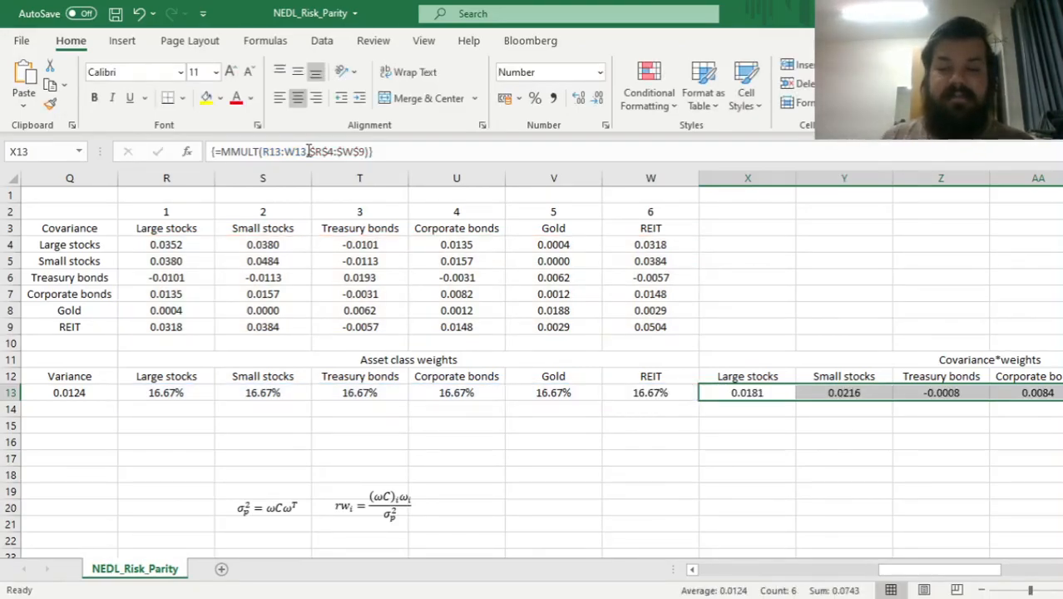
- Start the large stocks risk contribution formula in AD13 with the Covariance*weights cell X13 and a multiplication sign
key("Right")
key("Right")
key("Right")
key("Right")
key("Right")
key("Right")
key("Right")
key("Right")
key("Right")
key("Right")
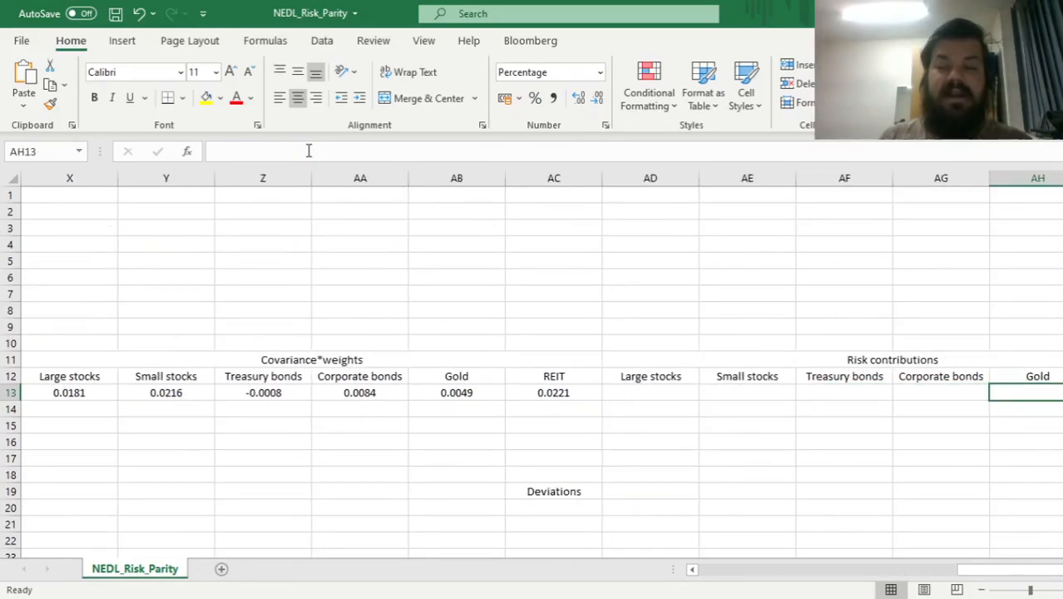
key("Left")
key("Up")
key("Up")
key("Down")
key("Down")
key("Left")
key("Left")
key("Left")
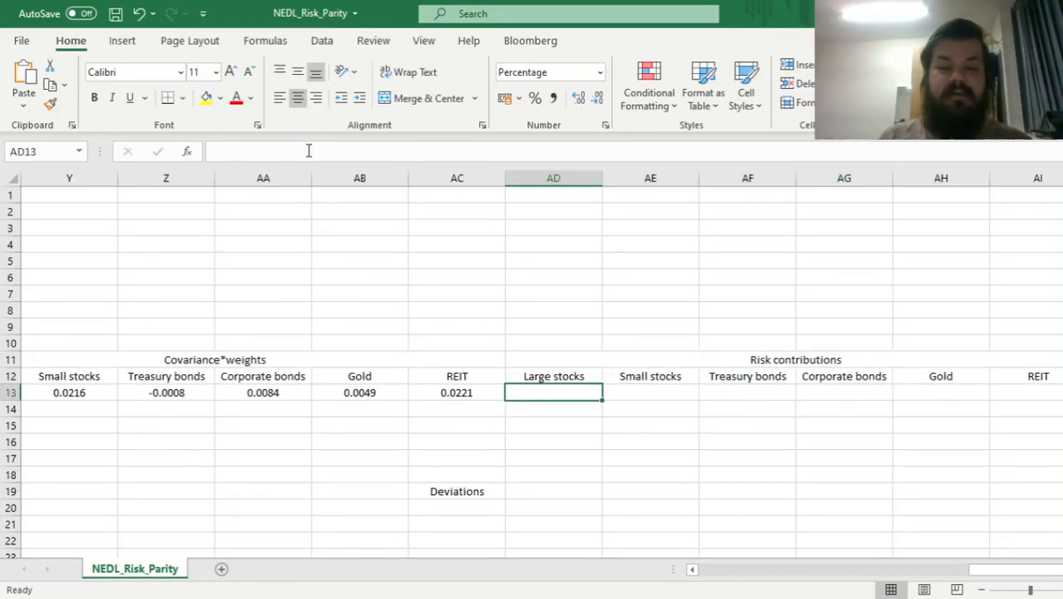
left_click_drag(432, 402, 183, 422)
left_click_drag(150, 391, 623, 385)
left_click(743, 393)
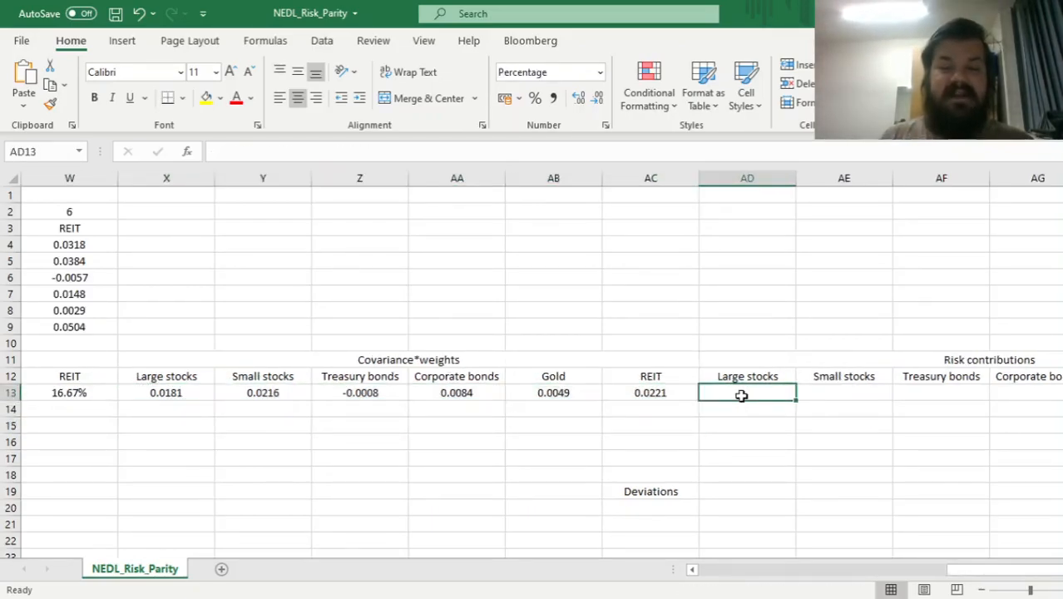
type("=")
key("Left")
key("Left")
key("Left")
key("Left")
key("Left")
key("Left")
type("*")
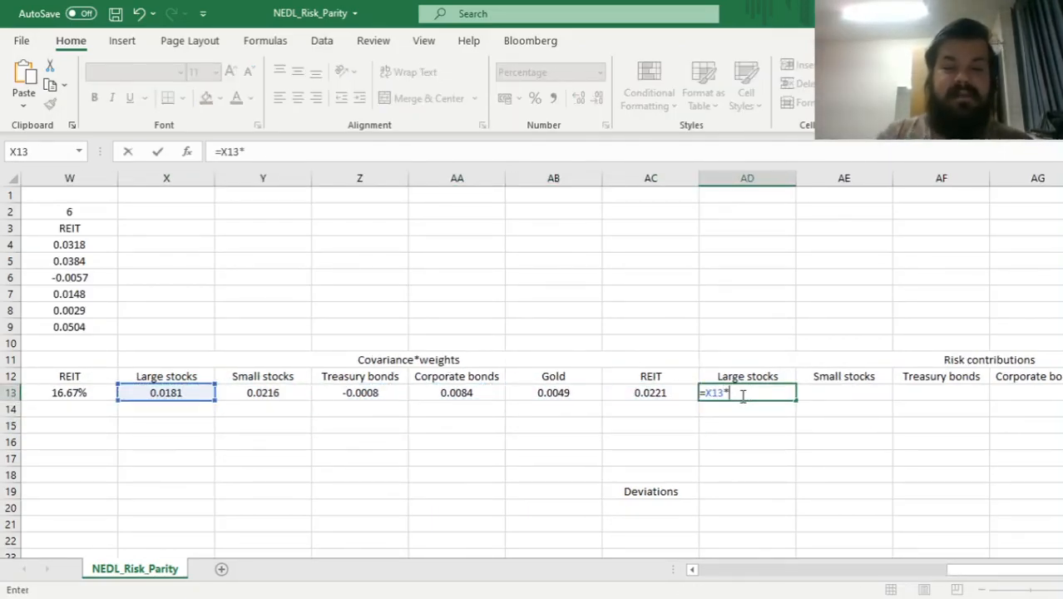
- Multiply X13 by the large stocks weight R13 in the AD13 formula and add a division sign
key("Left")
key("Left")
key("Left")
key("Left")
key("Left")
key("Left")
key("Left")
key("Left")
key("Left")
key("Left")
key("Left")
key("Left")
key("Left")
key("Left")
key("Left")
key("Left")
key("Right")
key("Right")
key("Right")
key("Right")
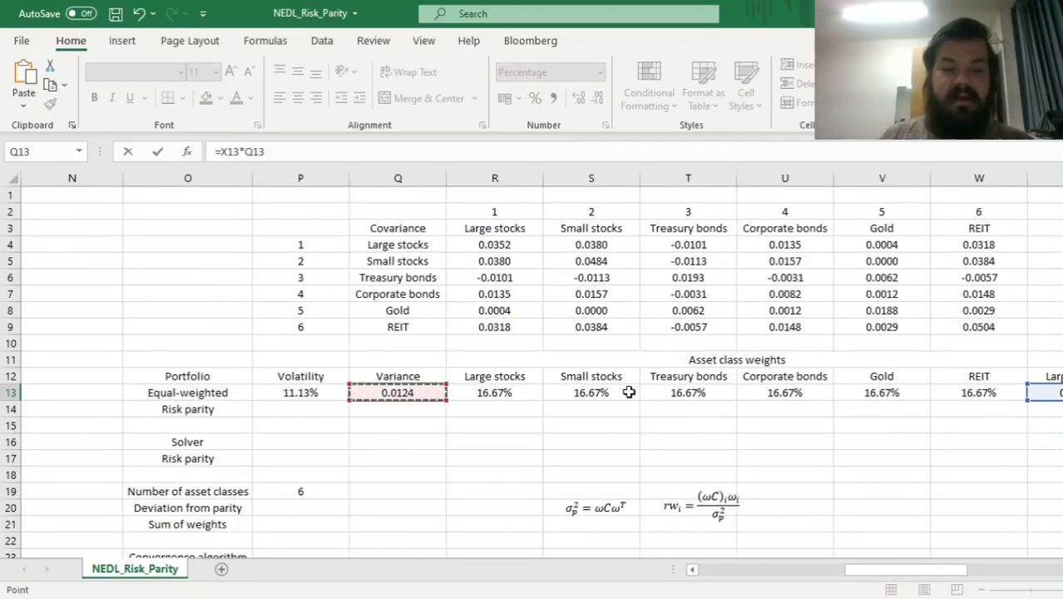
type("/")
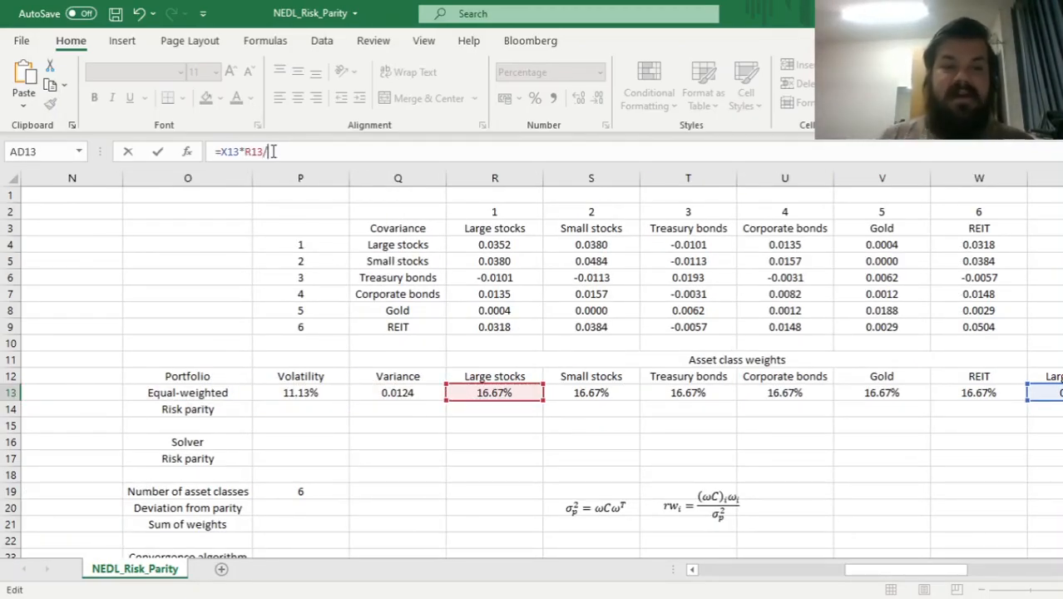
- Divide by the variance $Q13 with its column locked, enter the formula and fill it across AD13:AI13
left_click(408, 394)
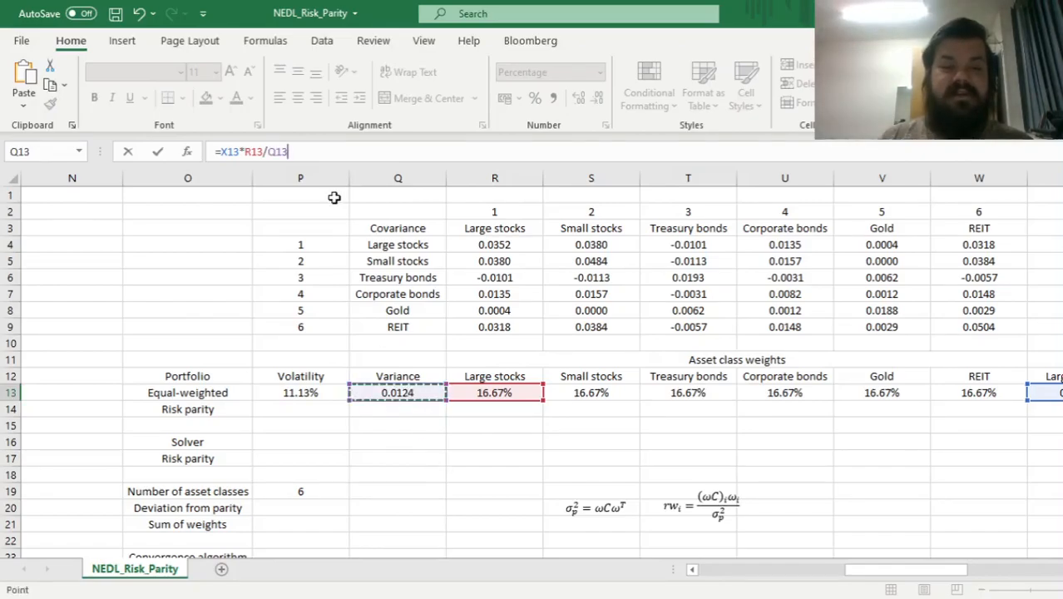
left_click(277, 151)
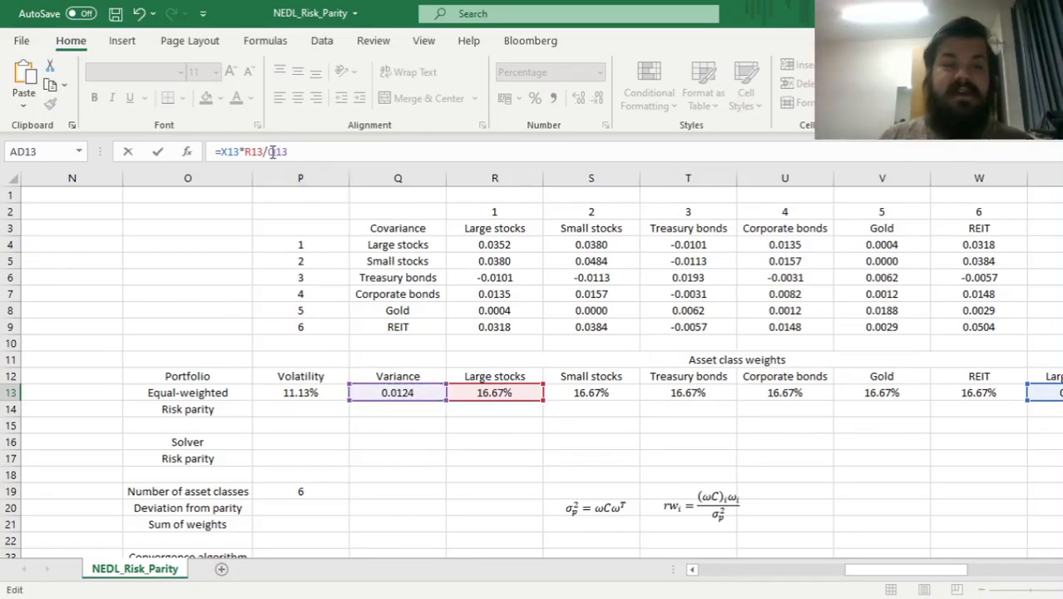
type("$")
key("ctrl+Return")
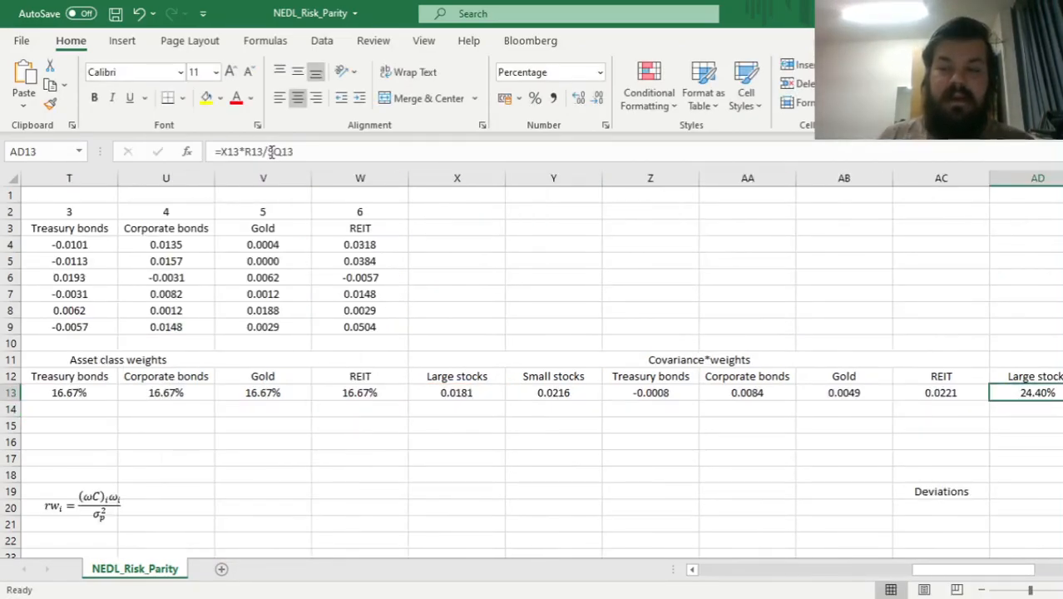
left_click_drag(1061, 400, 975, 406)
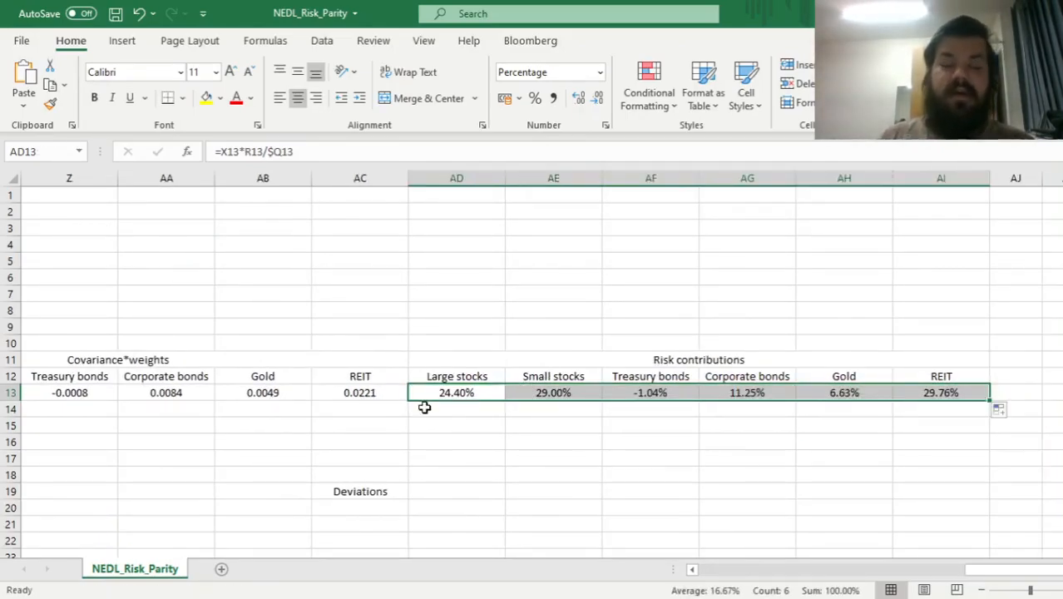
- Examine the equal-weighted risk contributions of large stocks, small stocks and REIT in row 13
left_click(448, 389)
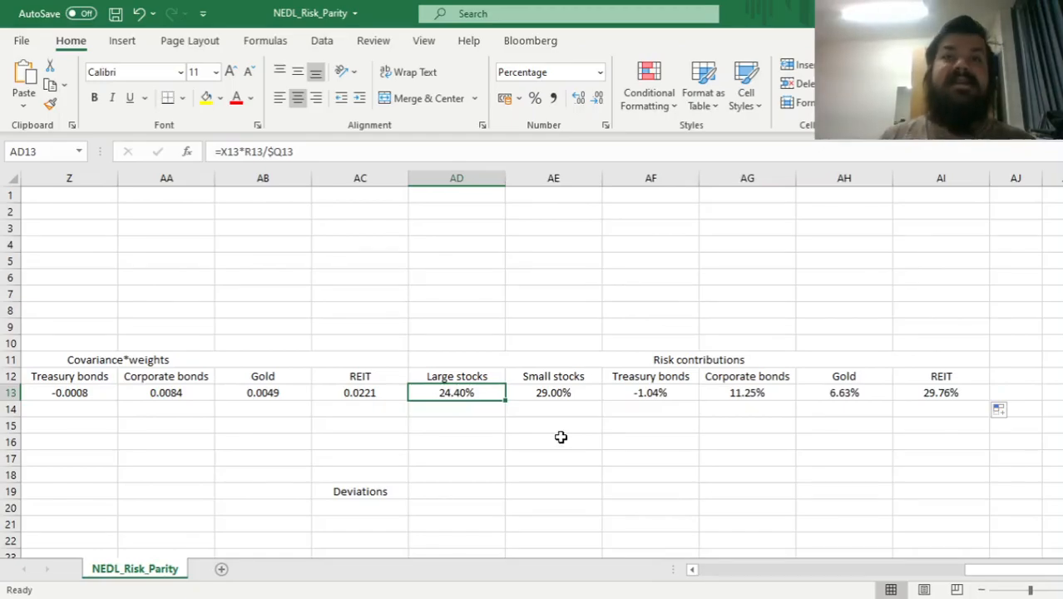
left_click_drag(443, 363, 446, 392)
left_click(454, 399)
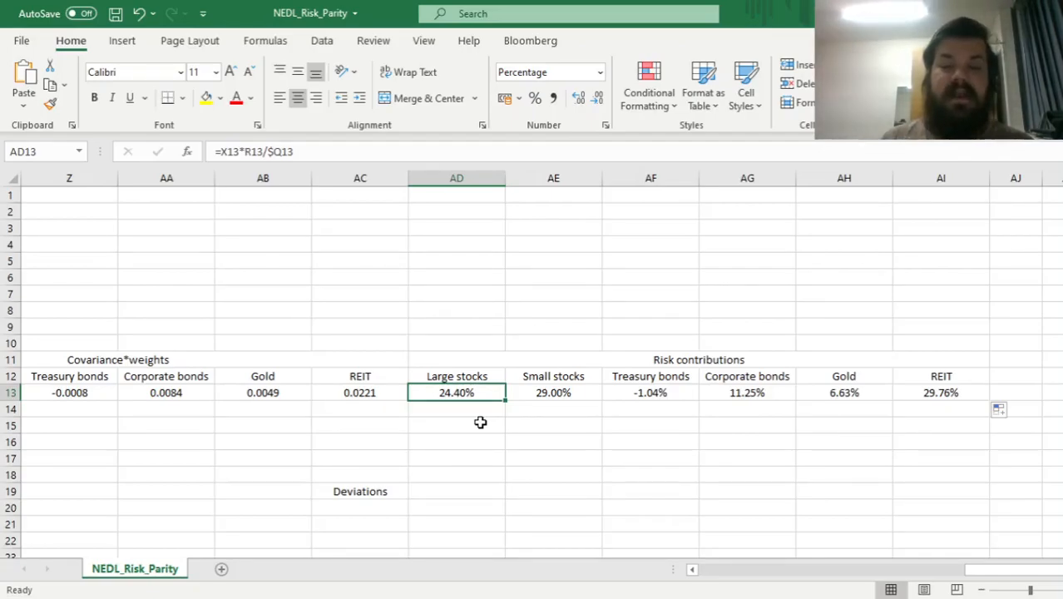
left_click(566, 391)
left_click(959, 391, "ctrl")
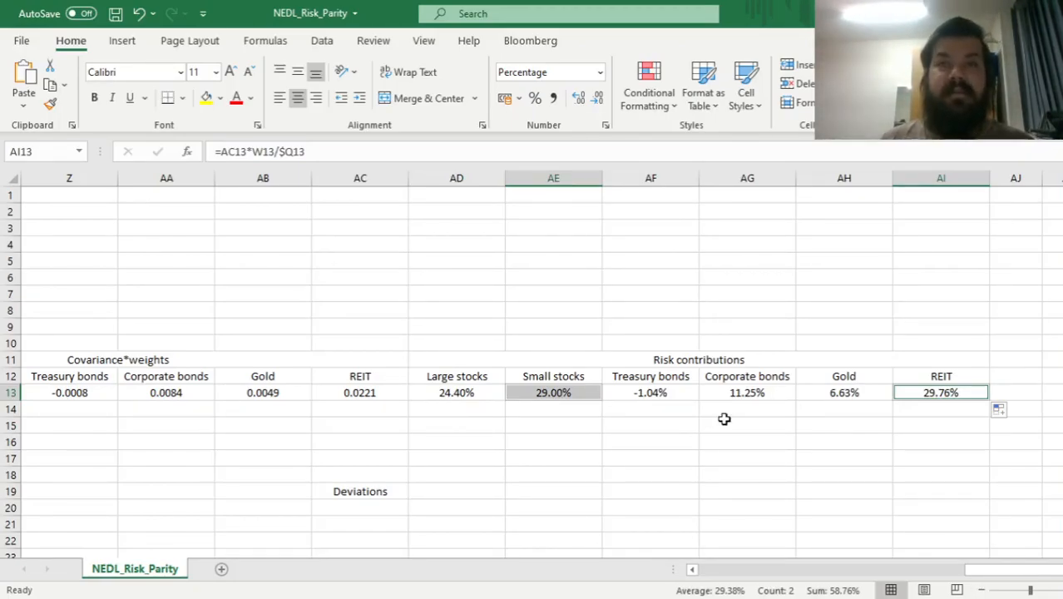
- Try a 60/40 portfolio in R13:W13, with 60% large stocks, 40% Treasury bonds and 0% in every other asset class
key("Left")
key("Left")
key("Left")
key("Left")
key("Left")
key("Left")
key("Left")
key("Left")
key("Left")
key("Left")
key("Left")
key("Left")
key("Left")
key("Left")
key("Left")
key("Left")
key("Left")
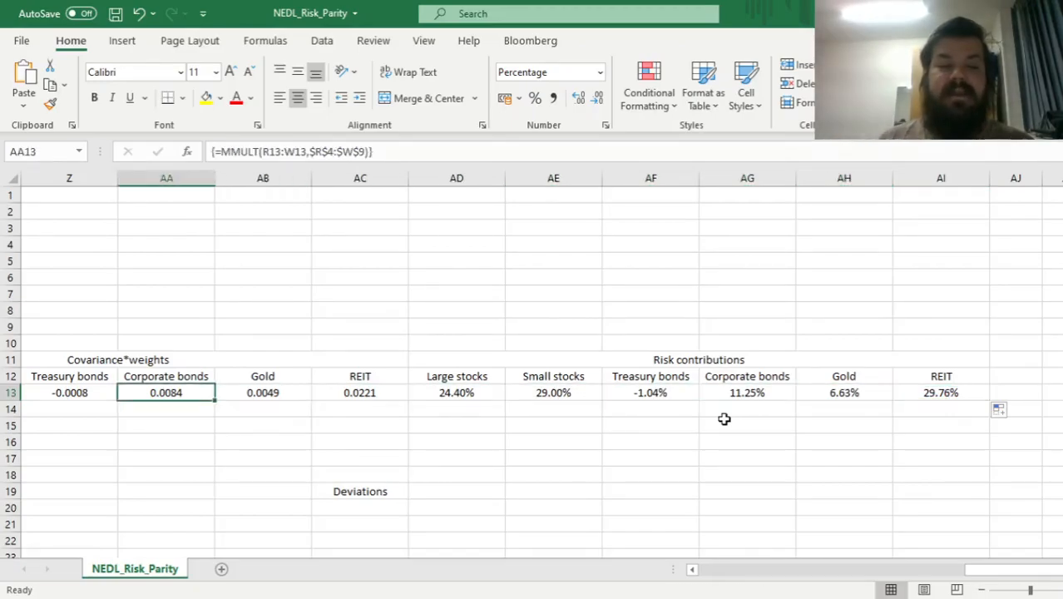
key("Left")
key("Right")
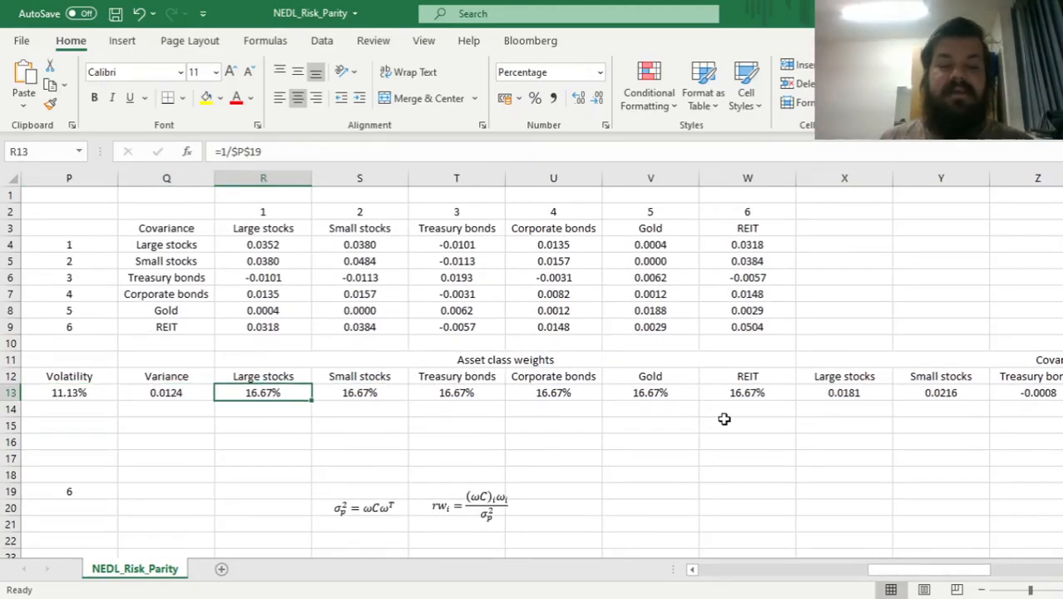
key("Left")
key("Left")
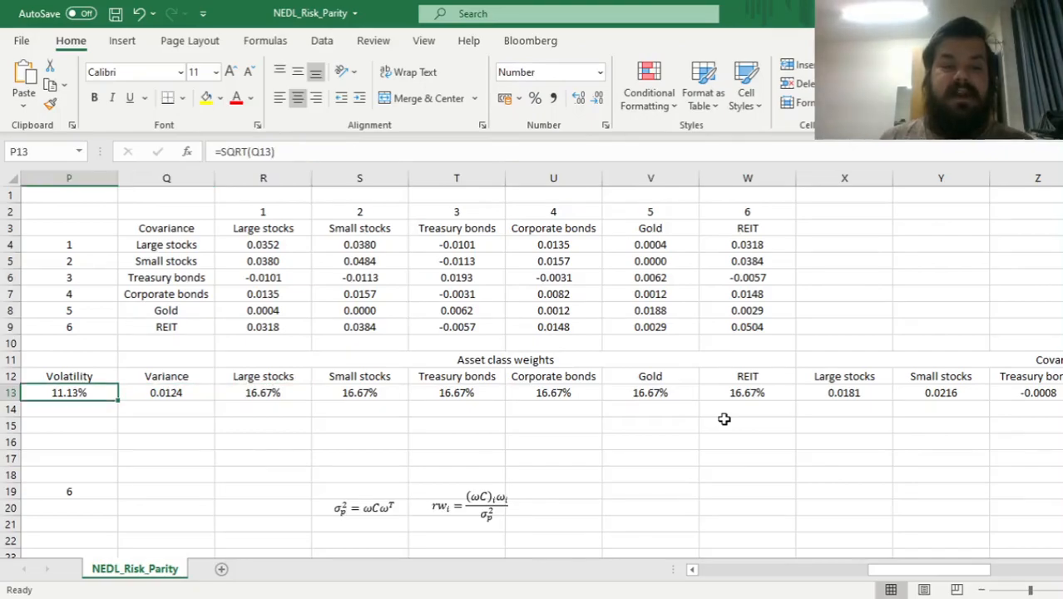
key("Left")
key("Right")
key("Right")
key("Right")
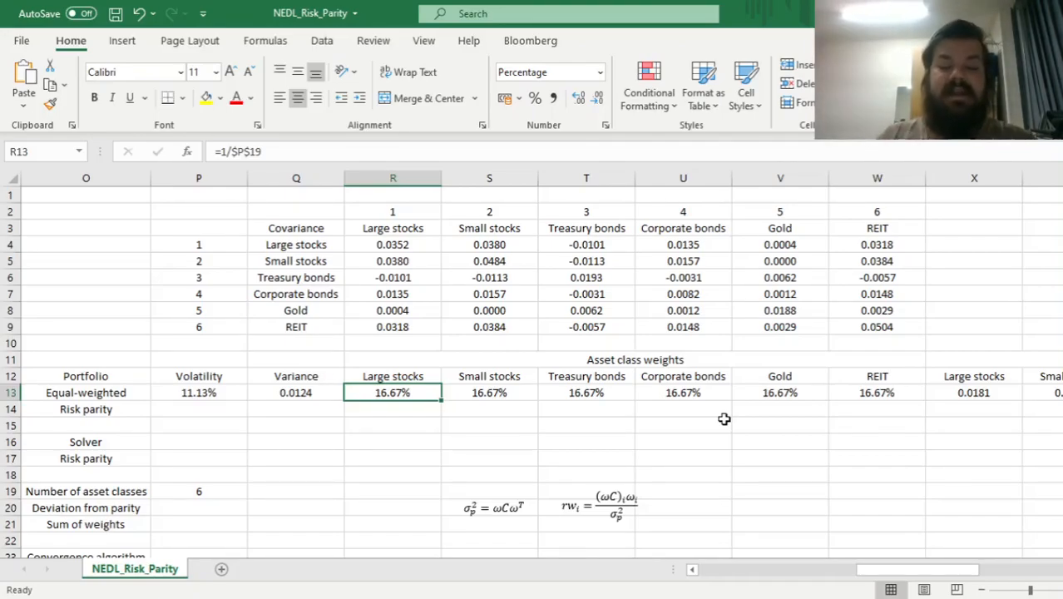
type("60")
key("Tab")
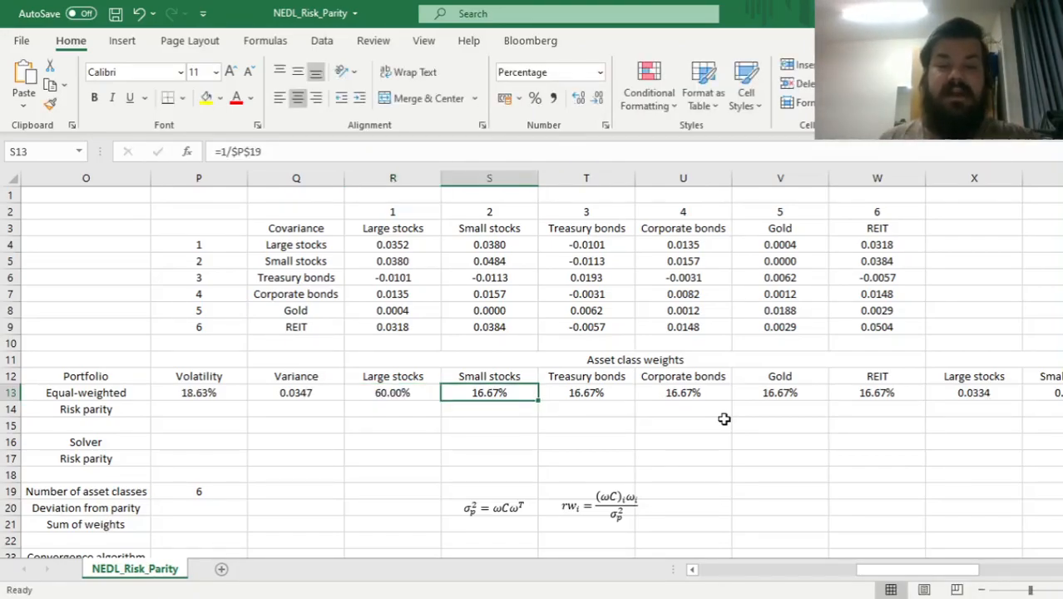
type("0")
key("Tab")
type("40")
key("Tab")
type("0")
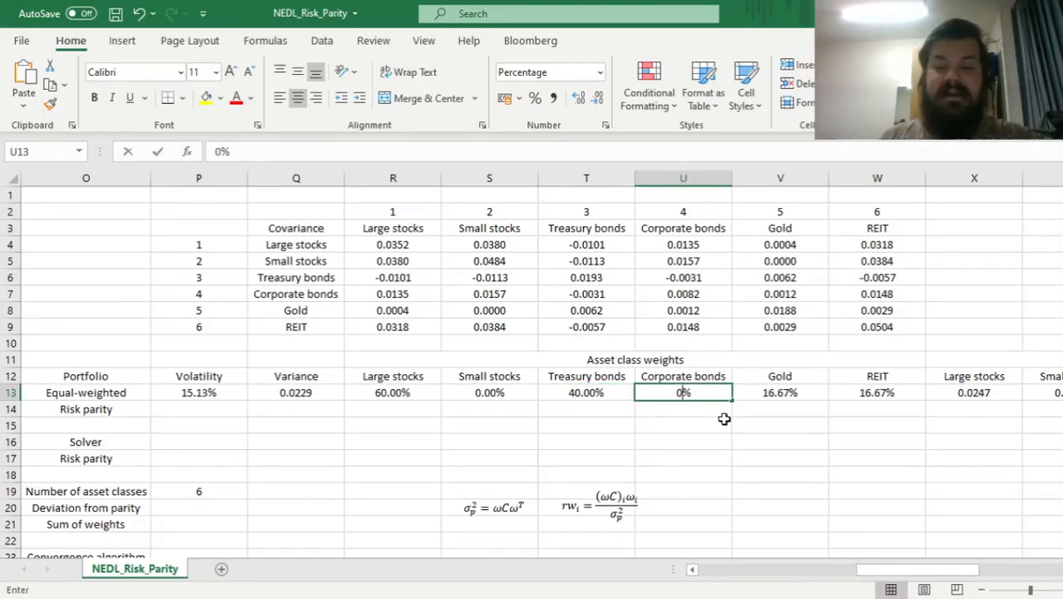
key("Tab")
type("0")
key("Tab")
type("0")
key("Tab")
- Examine the 60/40 portfolio's risk contributions in AD13:AI13, comparing large stocks with Treasury bonds
key("Left")
key("ctrl+Right")
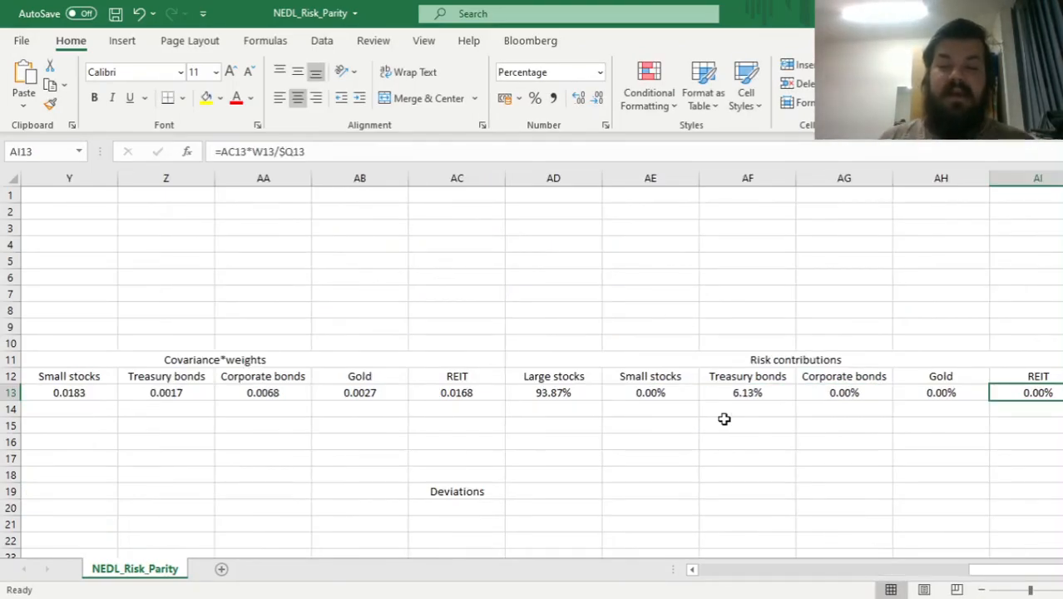
key("Left")
key("Left")
key("Left")
key("Left")
key("Left")
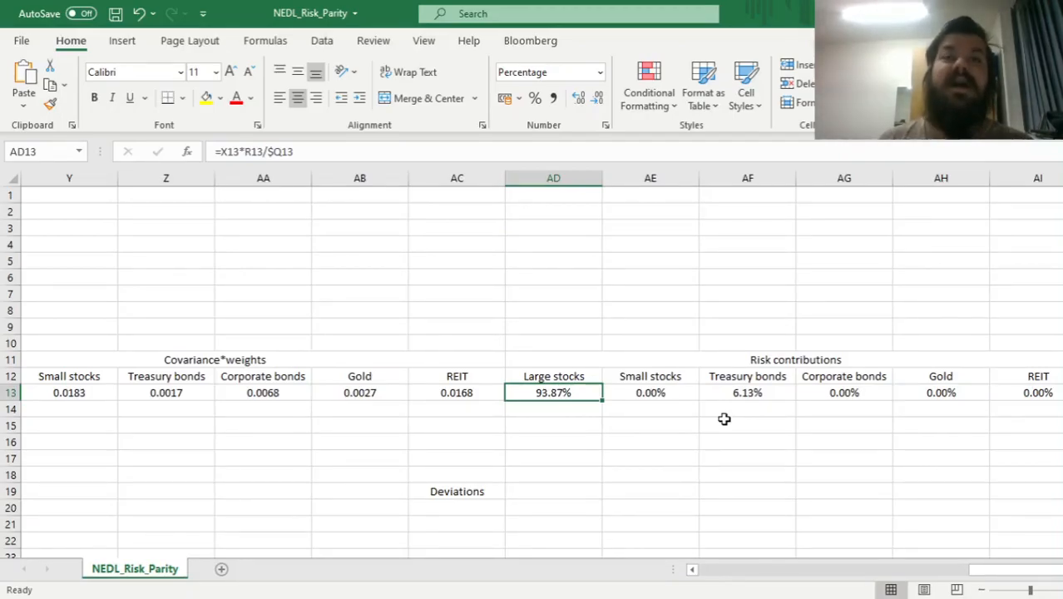
key("Right")
key("Right")
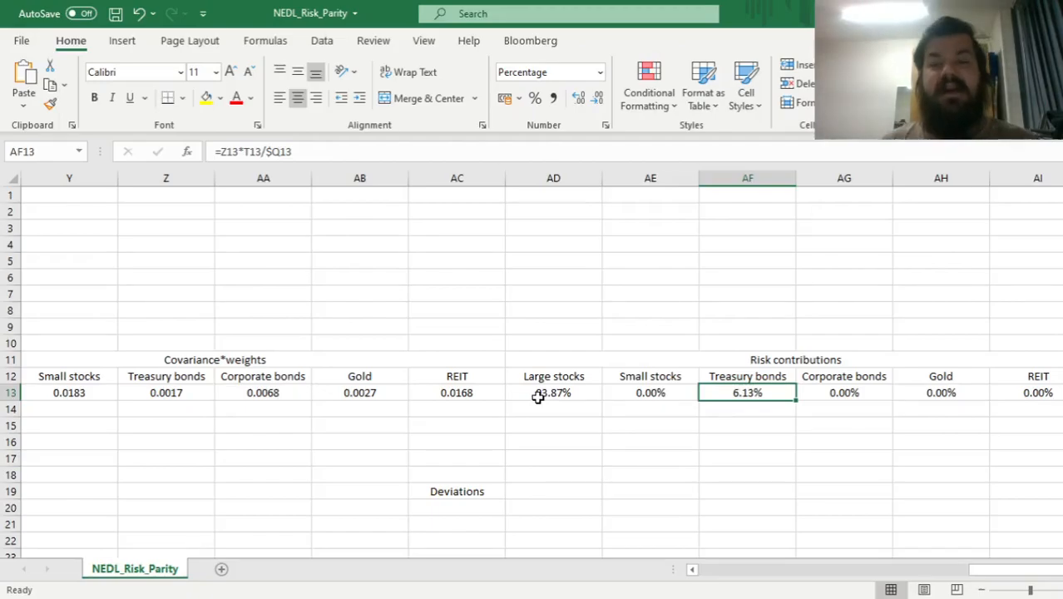
left_click_drag(542, 390, 993, 392)
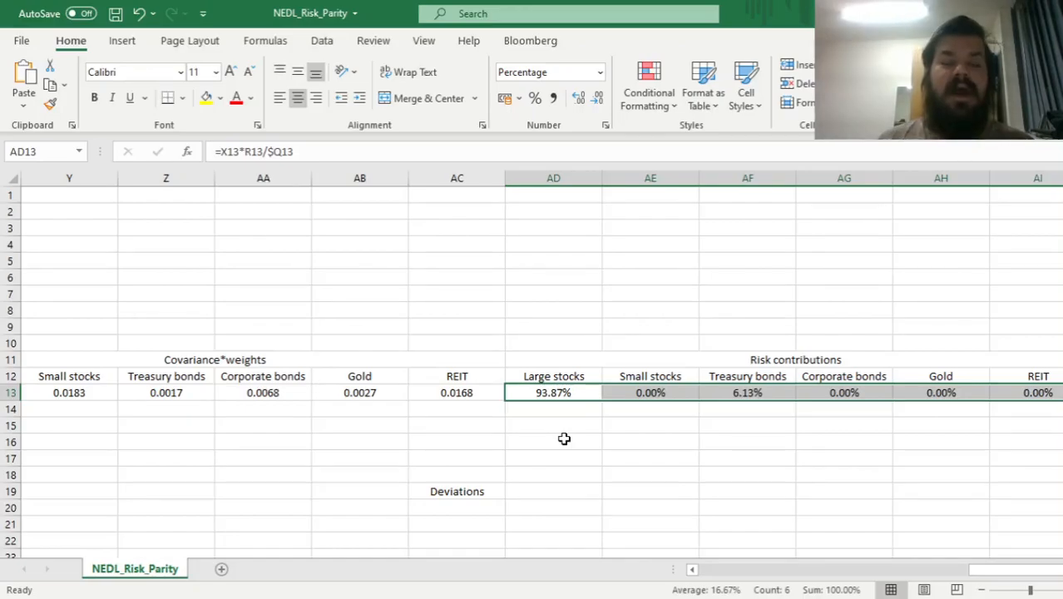
- Undo the 60/40 weight entries in R13:W13 to restore the equal weights formula =1/$P$19
key("ctrl+Left")
key("Left")
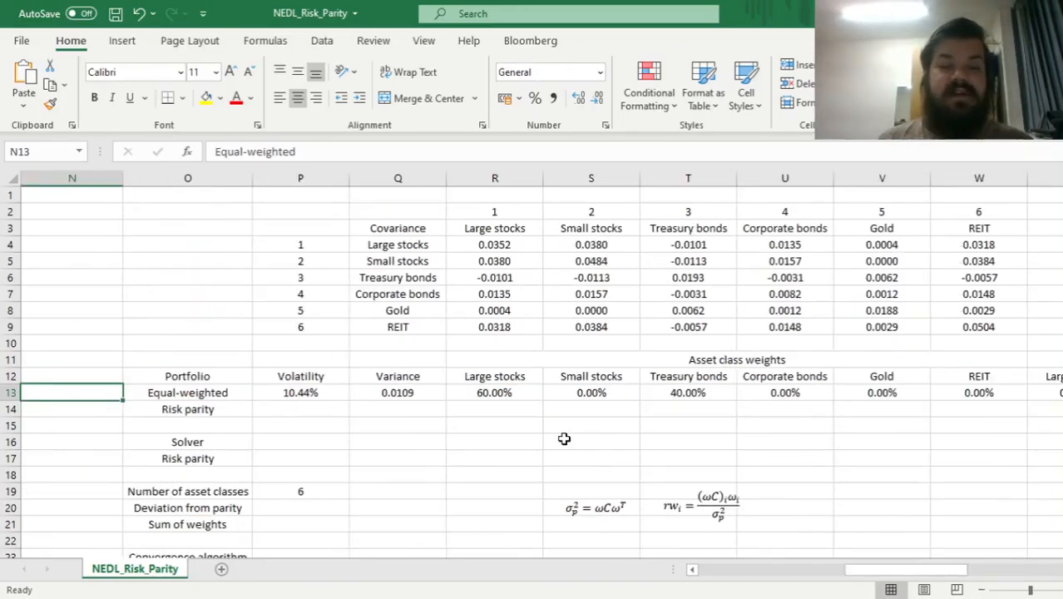
key("ctrl+z")
key("ctrl+z")
key("ctrl+z")
key("ctrl+z")
key("ctrl+z")
key("ctrl+z")
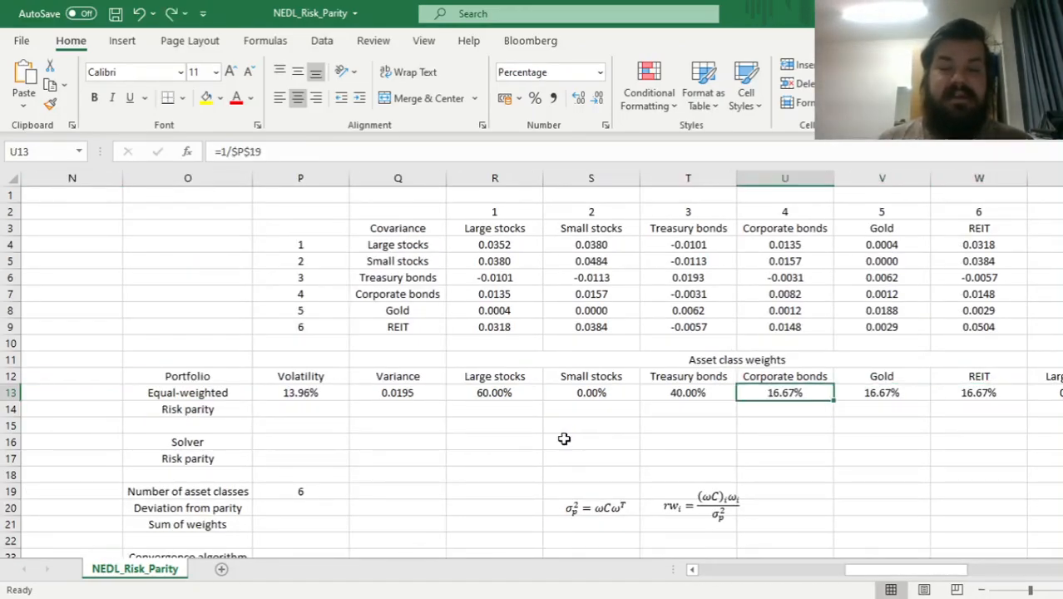
key("Down")
key("Up")
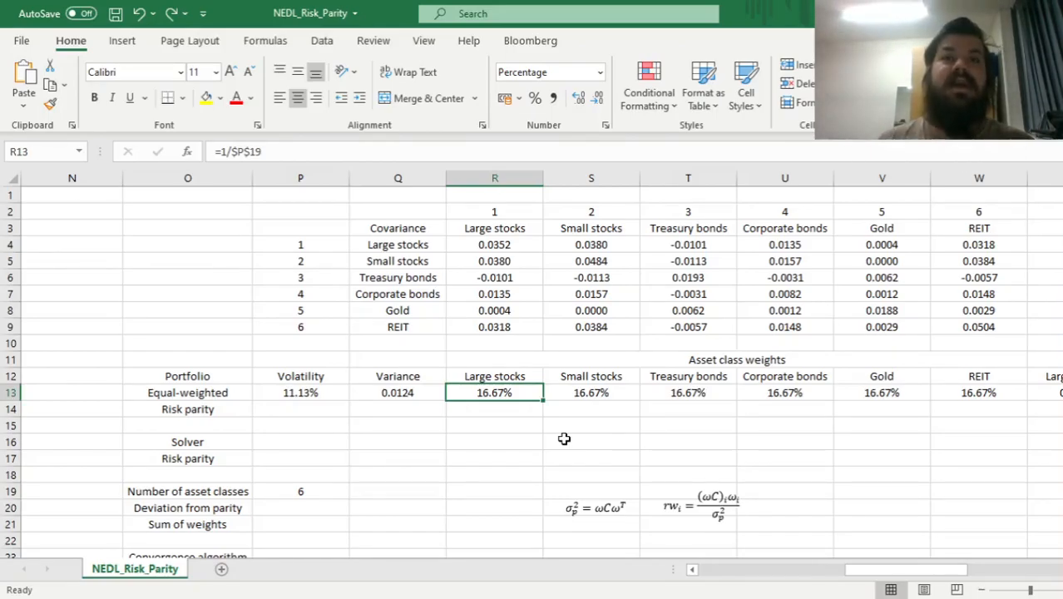
- Copy the equal-weighted portfolio calculations P13:AI13 into the Solver Risk parity row, starting at P17
left_click(302, 390)
key("ctrl+shift+Right")
key("ctrl+c")
key("Left")
key("Left")
key("Down")
key("Down")
key("Down")
key("Right")
key("Right")
key("Down")
key("ctrl+v")
key("Right")
key("Escape")
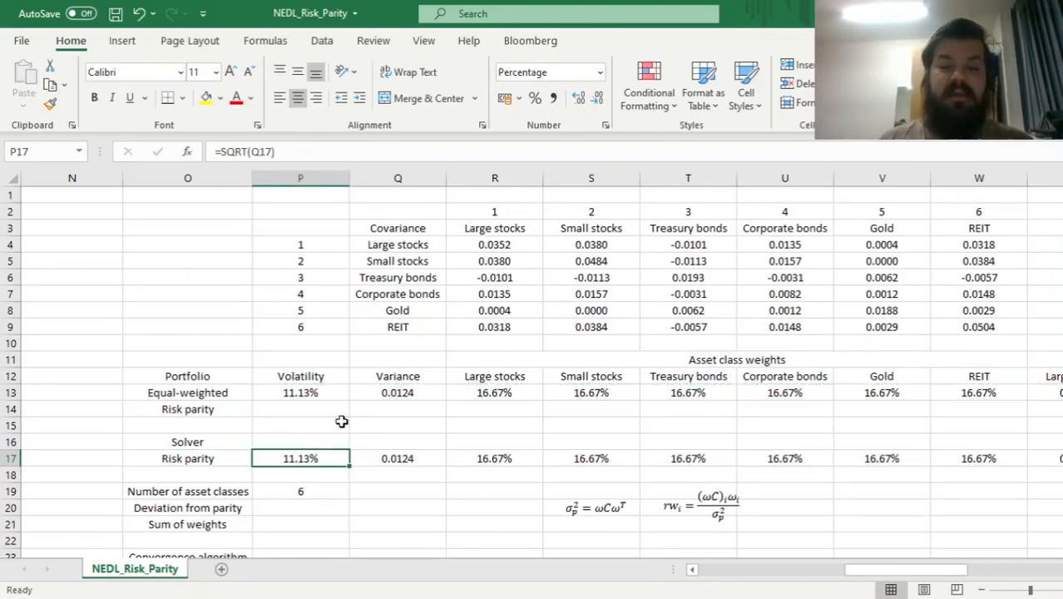
- Start the large stocks Deviations formula in AD19 as =ABS(AD17-1/
key("Right")
key("Right")
key("ctrl+Right")
key("Down")
key("Down")
key("Down")
key("Left")
key("Left")
key("Left")
key("Left")
key("Left")
key("Up")
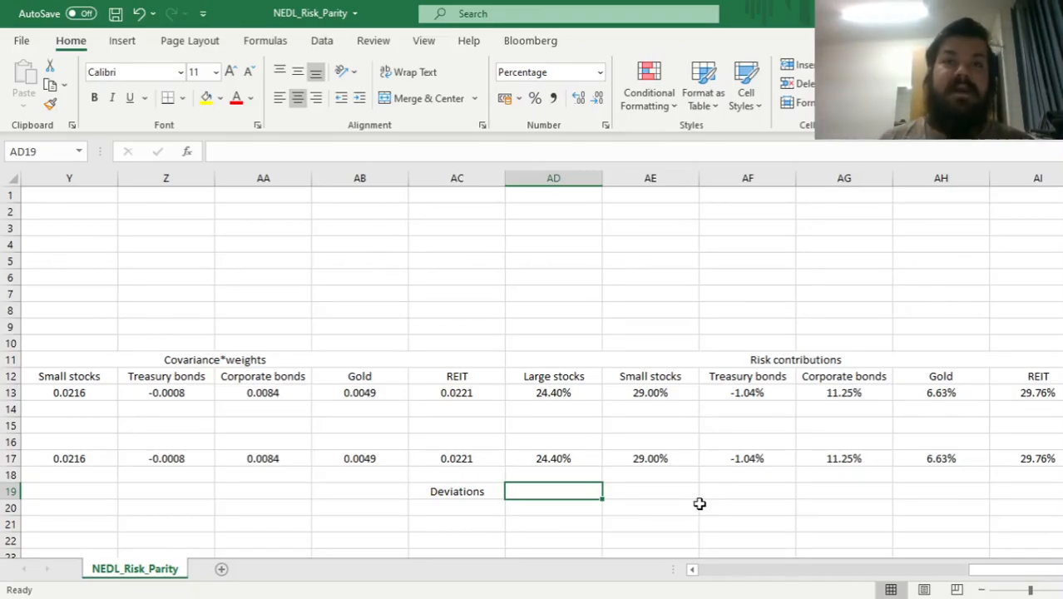
type("=")
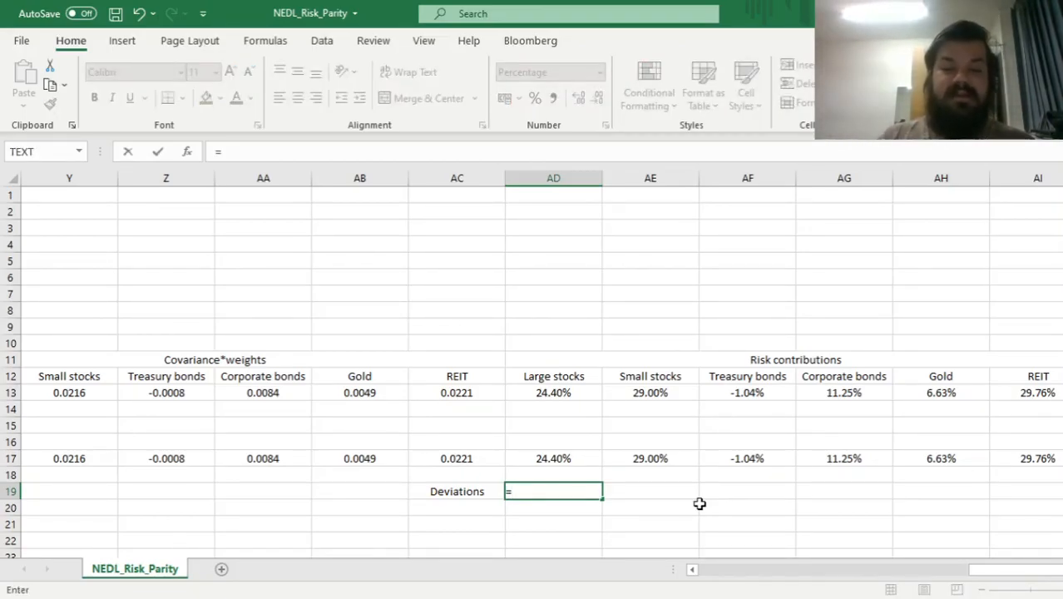
type("ABS(")
key("Up")
key("Up")
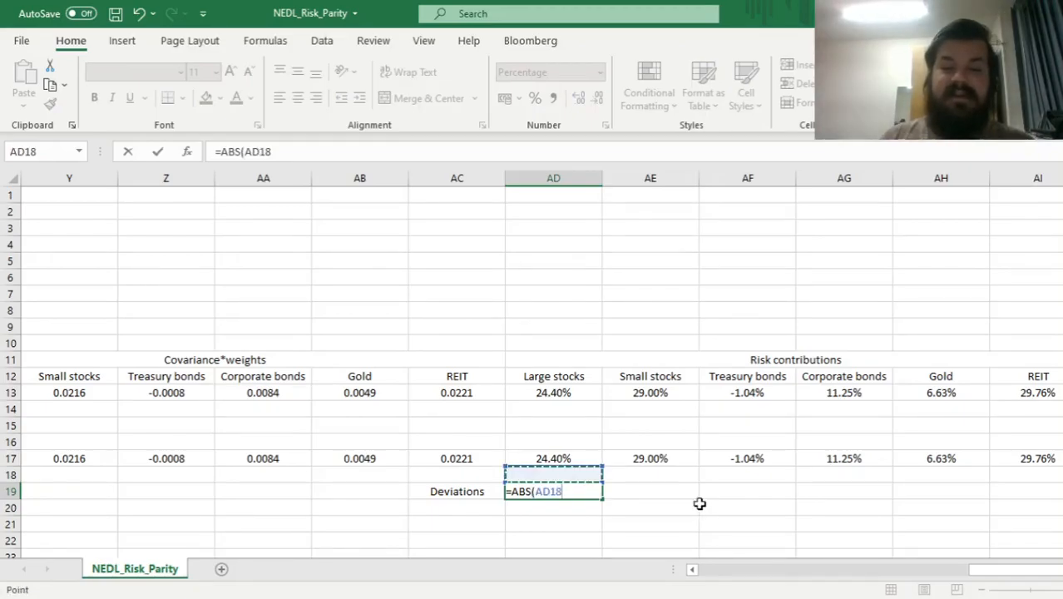
type("-")
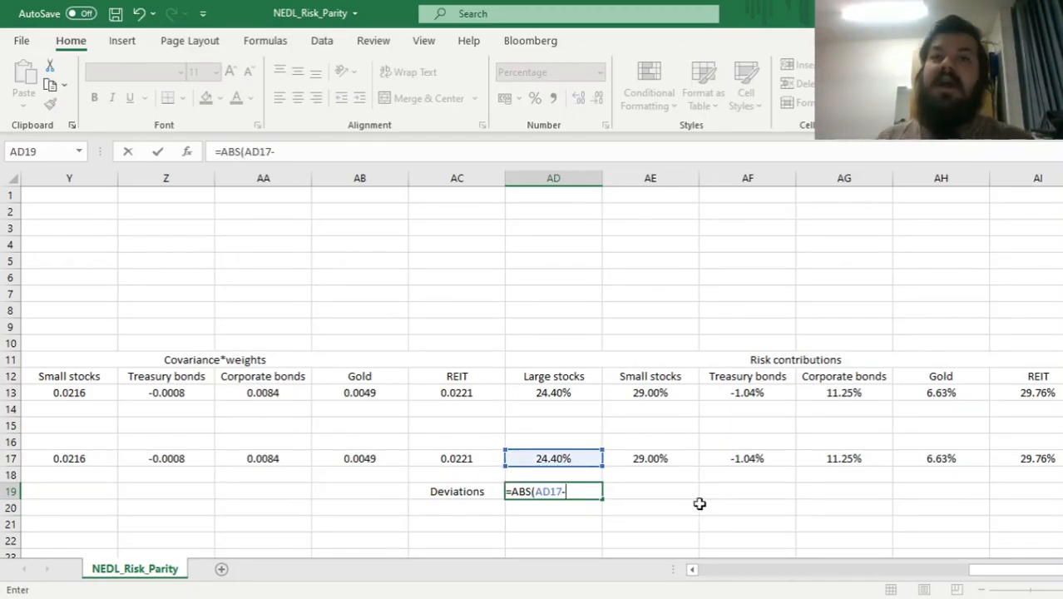
type("1/")
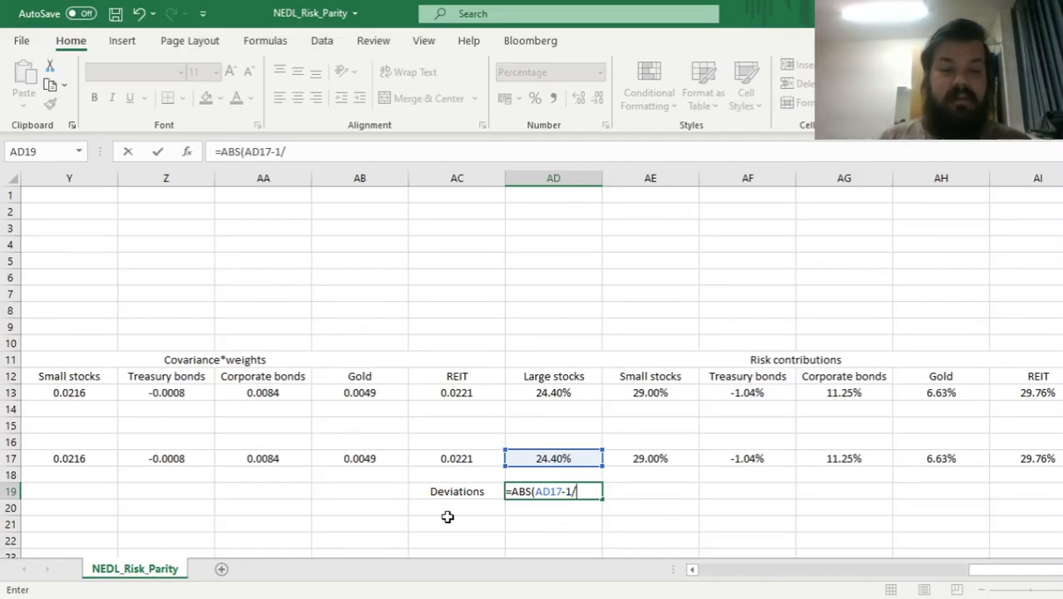
- Complete the large stocks deviation formula in AD19 as =ABS(AD17-1/$P$19) and fill it across to AI19
left_click(360, 489)
key("ctrl+Left")
scroll(360, 489, "left", 2)
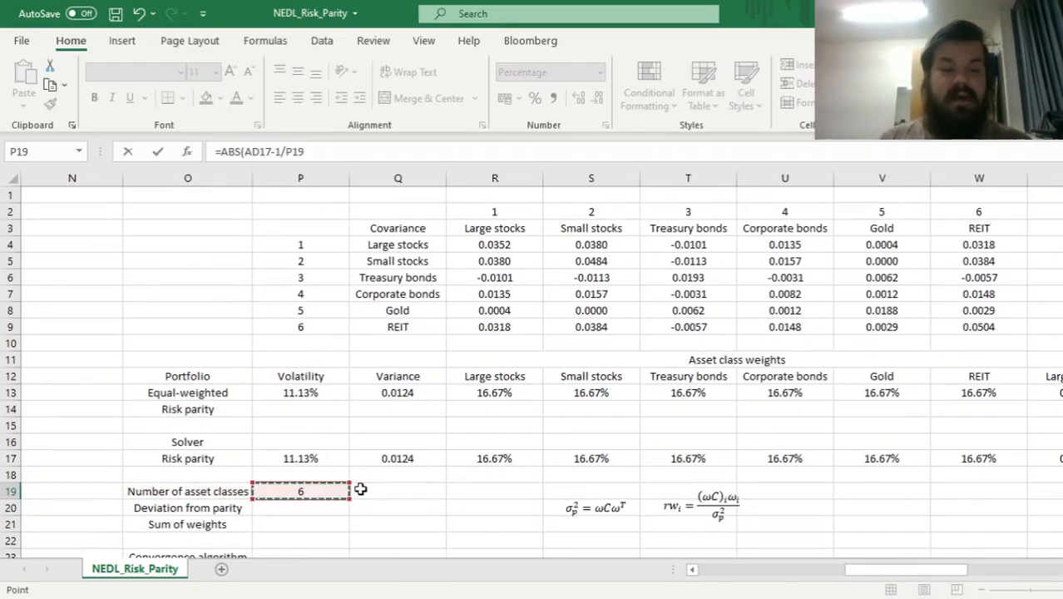
left_click(288, 143)
key("F4")
key("F4")
key("F4")
key("F4")
key("F4")
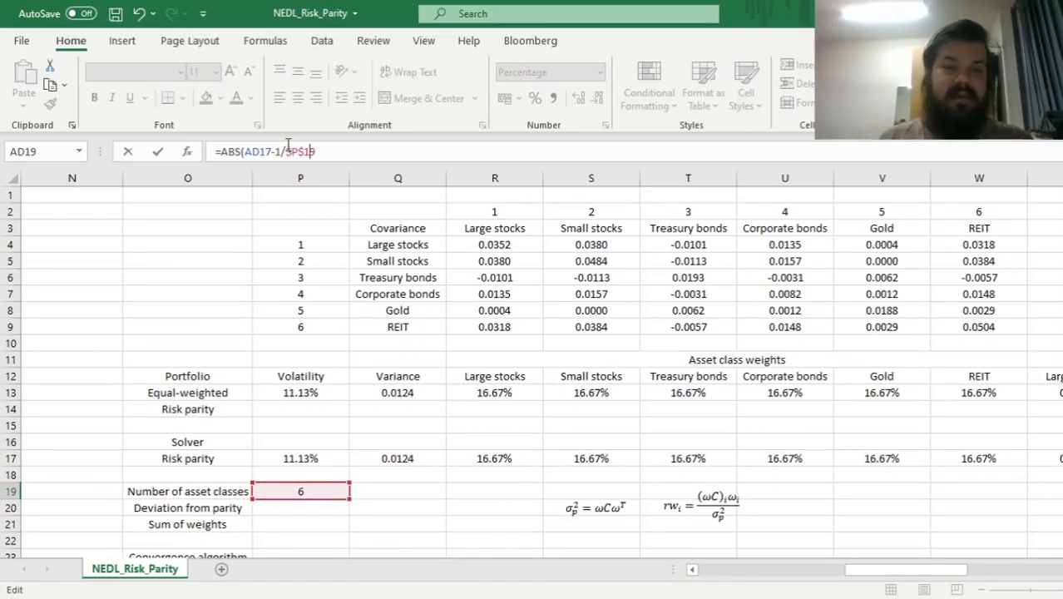
type(")")
key("Return")
key("Up")
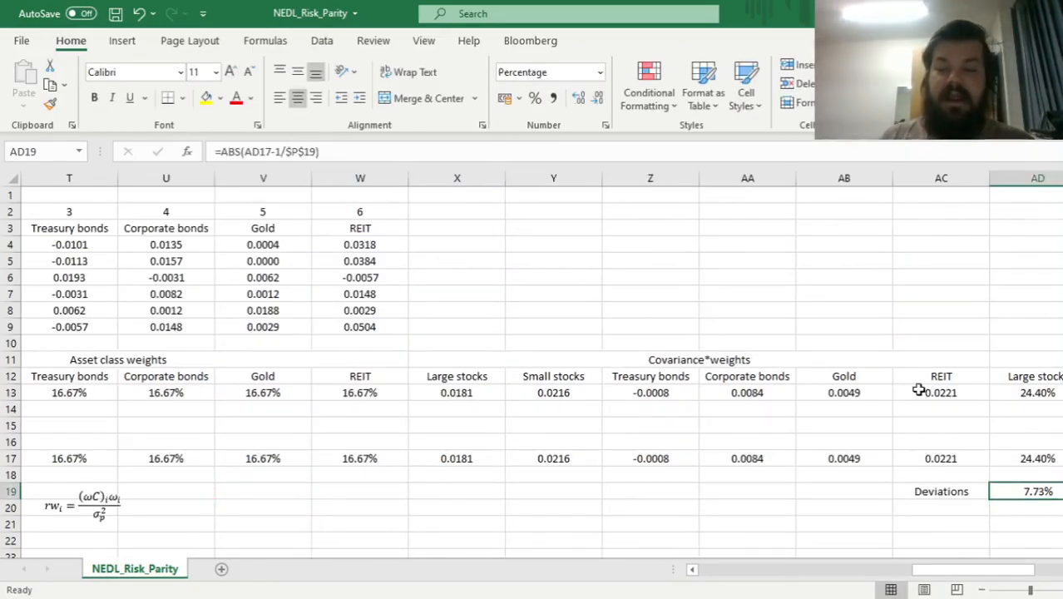
left_click_drag(1061, 499, 886, 494)
- Calculate the deviation from parity in P20 with =SUM(AD19:AI19)
key("Left")
key("Left")
key("Left")
key("Left")
key("Left")
key("Left")
key("Left")
key("Left")
key("Left")
key("Left")
key("Left")
key("Left")
key("Left")
key("Left")
key("Left")
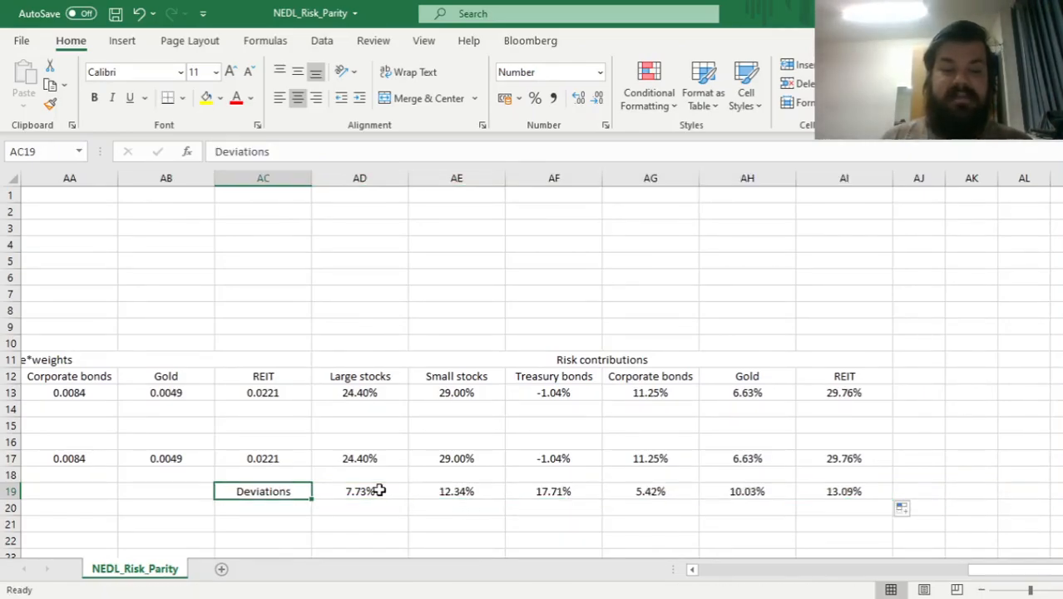
key("Left")
key("Right")
key("Right")
key("Down")
type("=SUM(")
left_click(871, 462)
key("ctrl+Right")
left_click(554, 490)
key("ctrl+shift+Right")
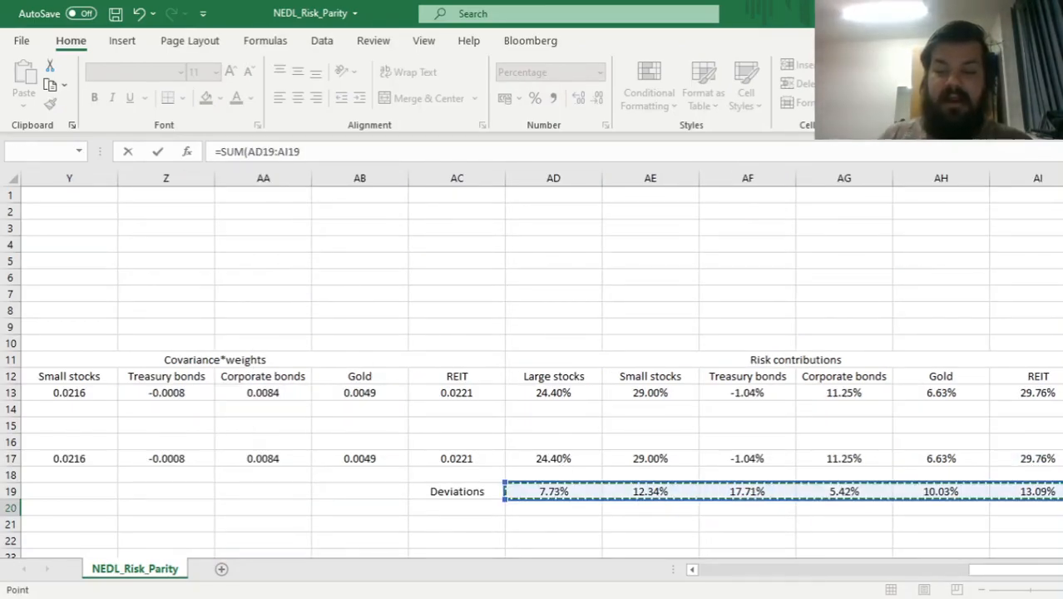
key("Return")
- Calculate the sum of weights in P21 with =SUM(R17:W17)
key("Left")
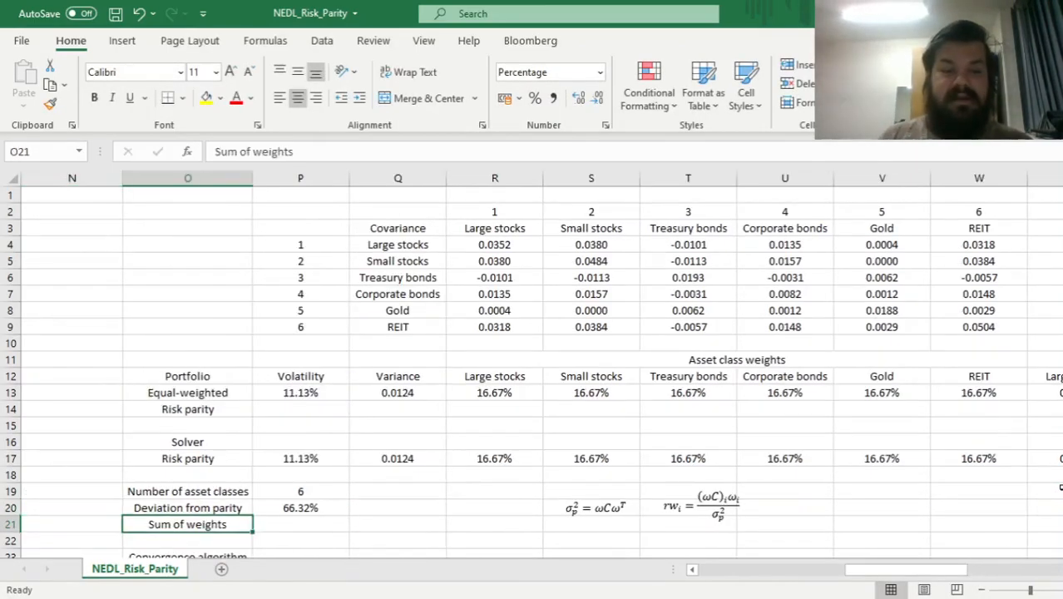
key("Right")
key("Up")
key("Down")
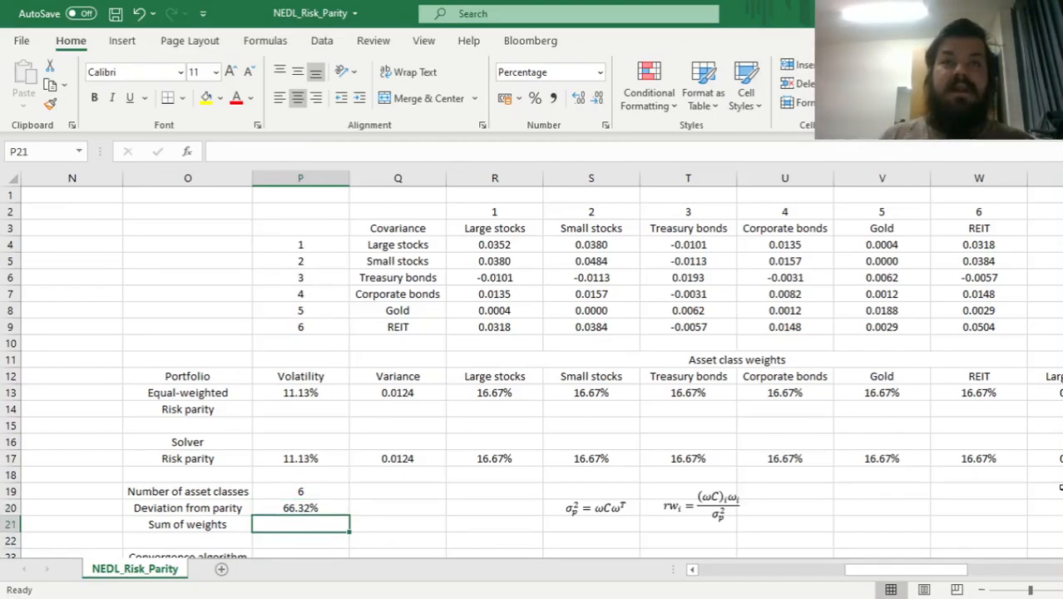
type("=SUM(")
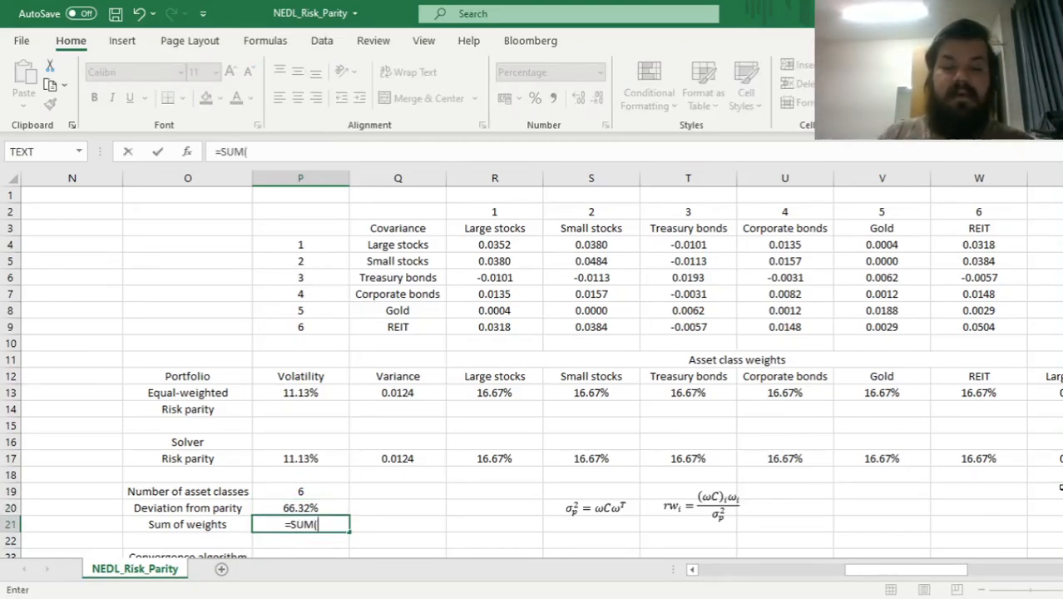
left_click_drag(518, 458, 980, 450)
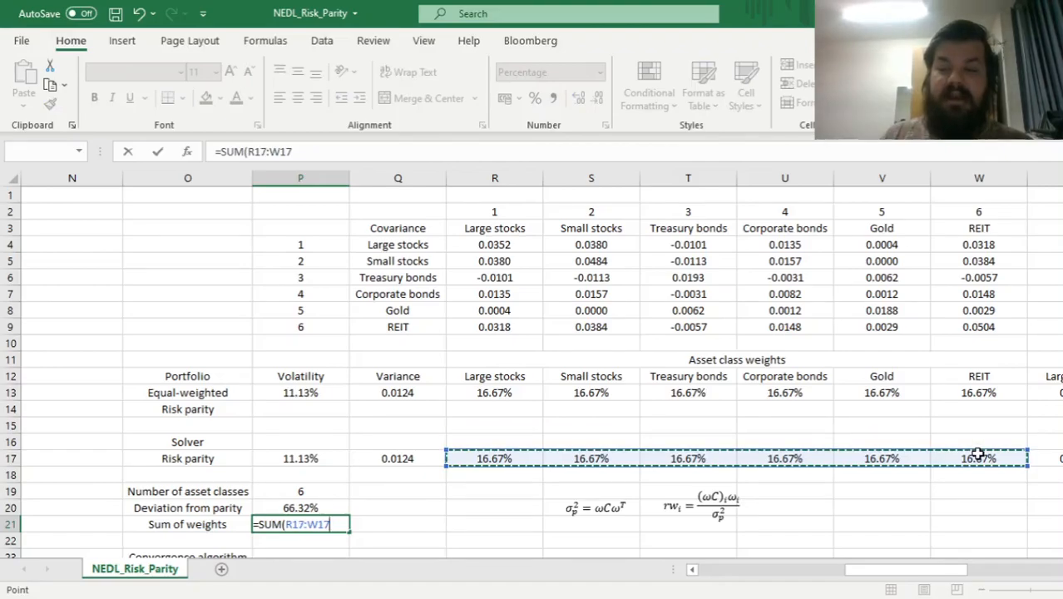
type(")")
key("ctrl+Return")
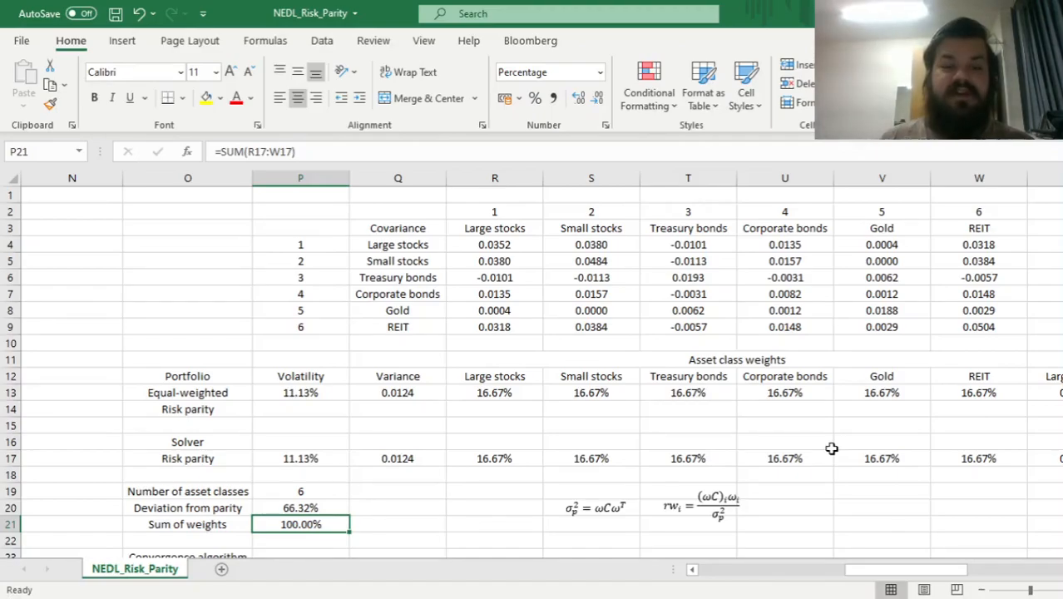
- Run Solver with GRG Nonlinear to minimize $P$20 by changing $R$17:$W$17, subject to the constraint $P$21 = 1
left_click(324, 48)
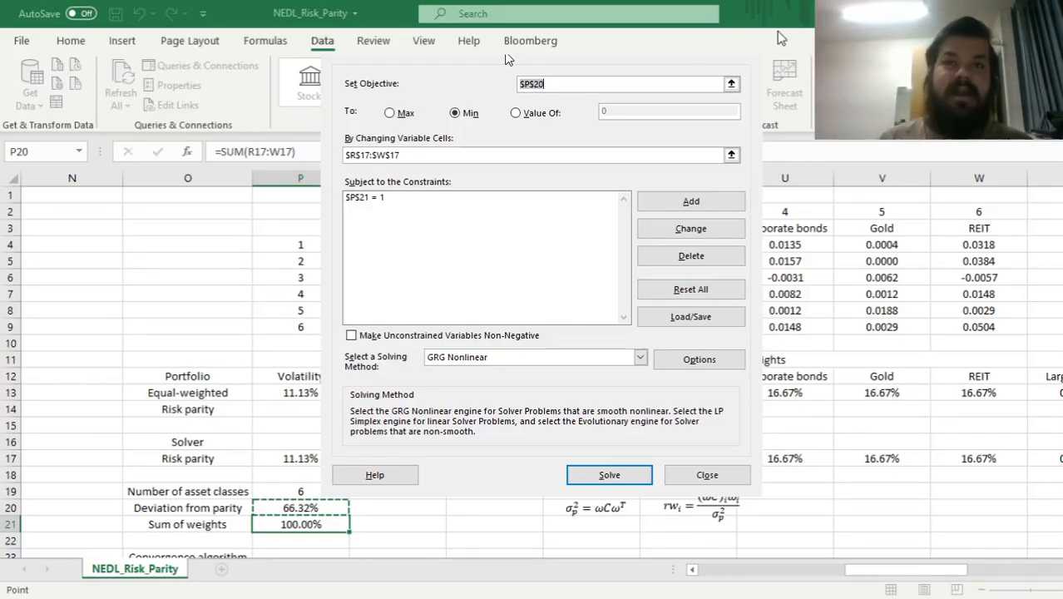
left_click(556, 83)
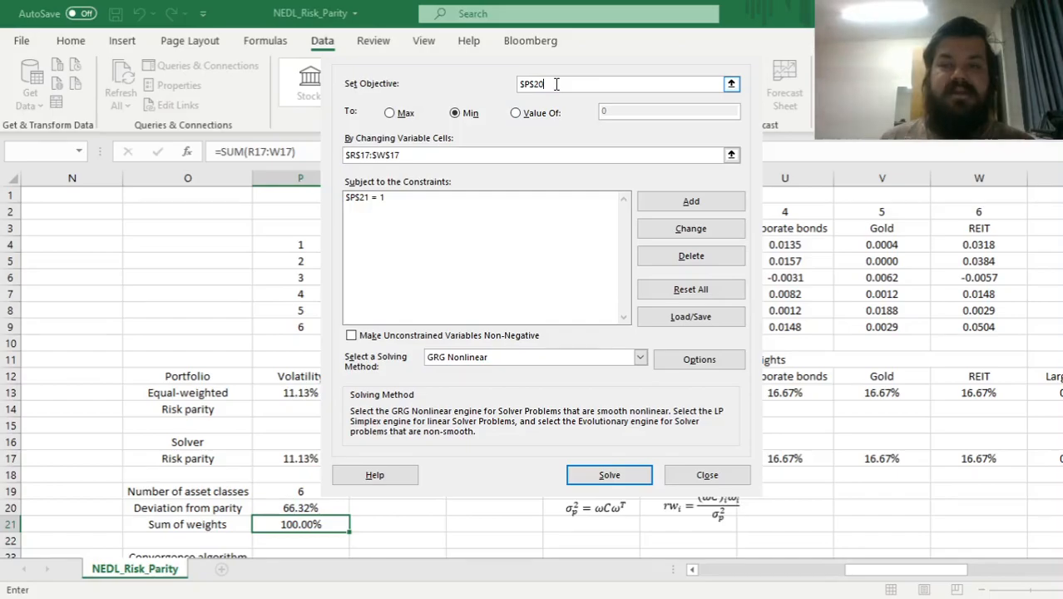
left_click(405, 159)
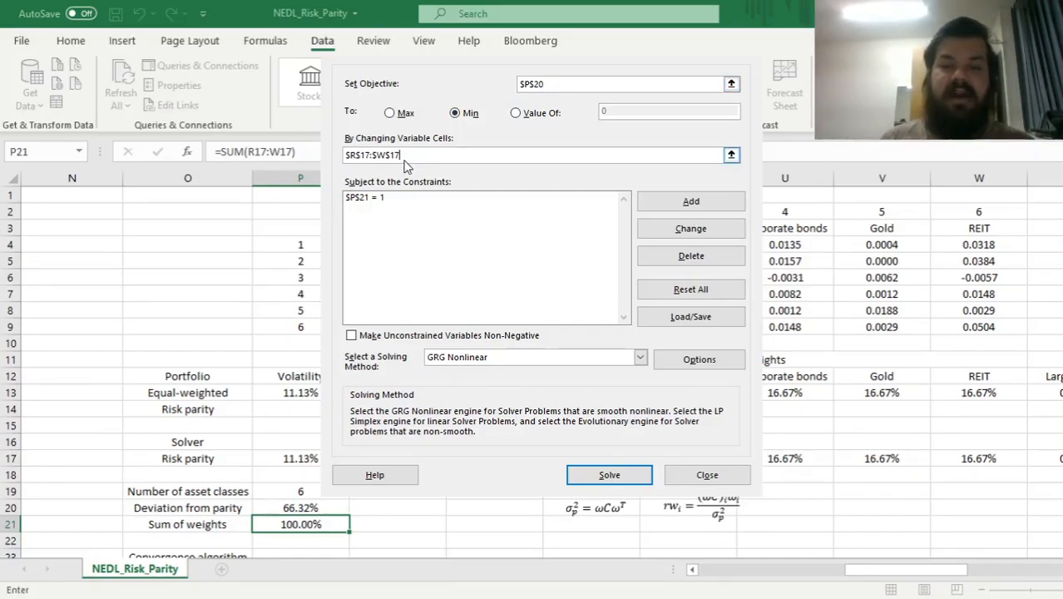
left_click_drag(407, 156, 349, 149)
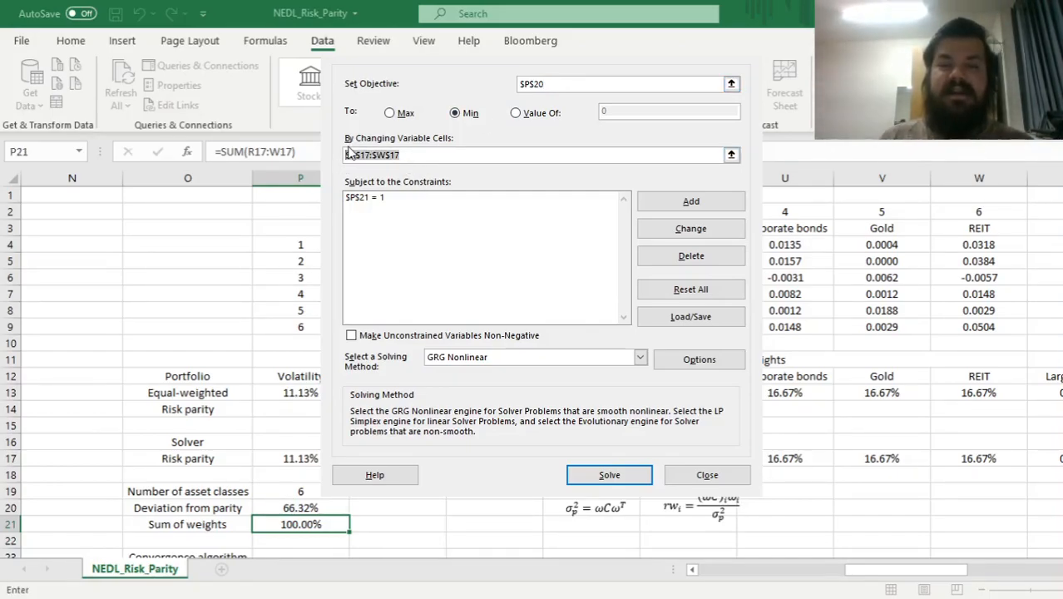
key("BackSpace")
left_click_drag(495, 459, 949, 451)
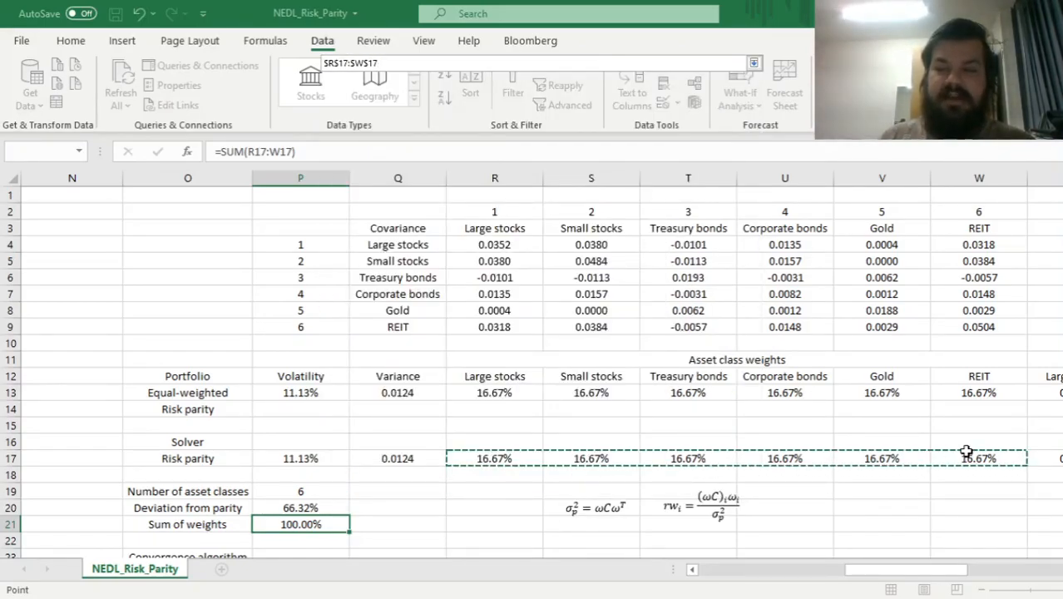
key("Return")
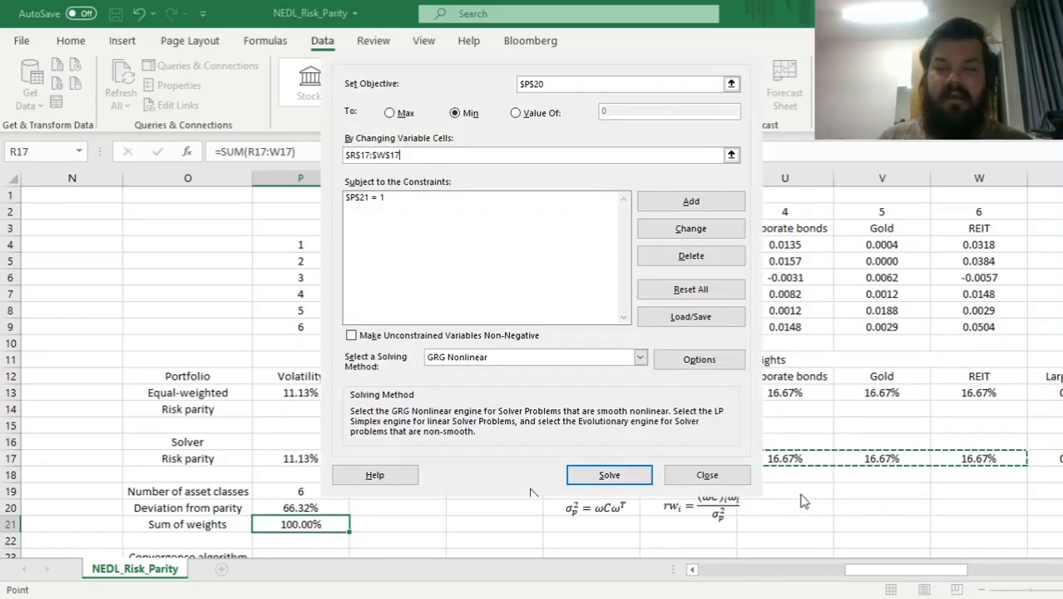
left_click(370, 205)
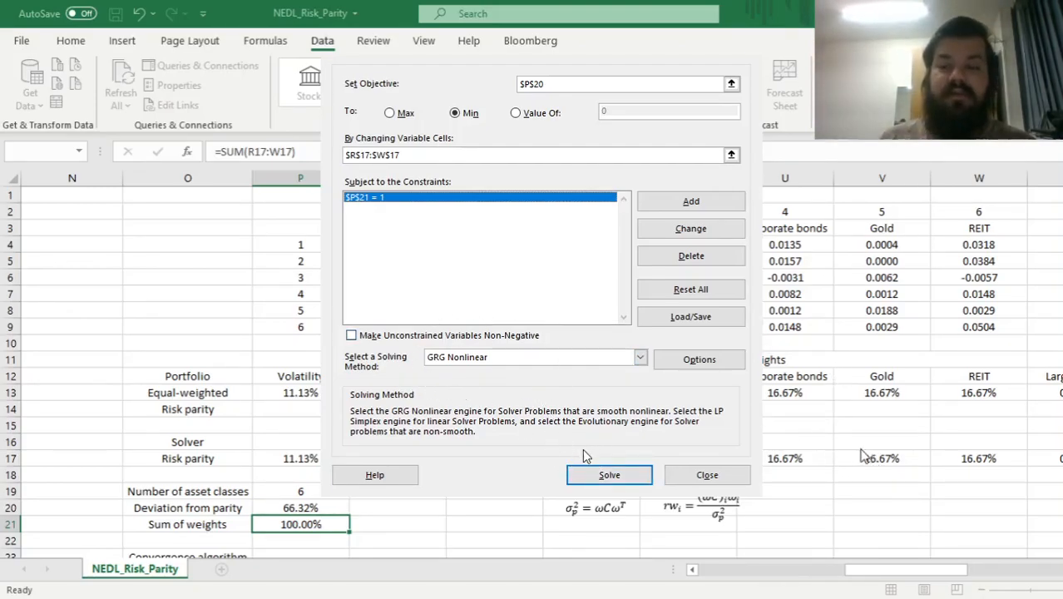
left_click(592, 474)
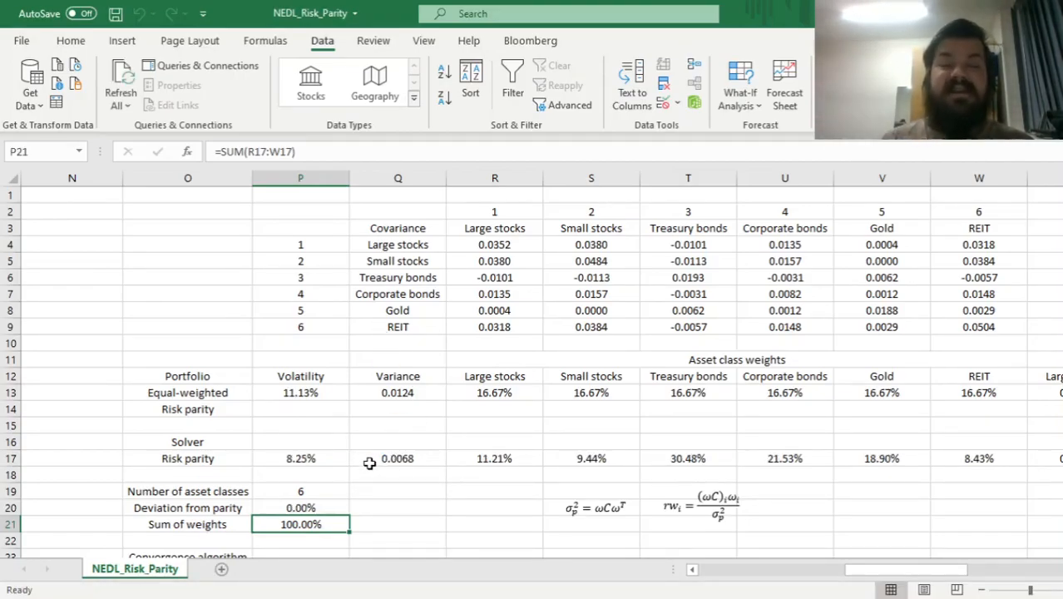
- Examine the Solver result: the deviation from parity in P20, the weights in R17:W17 and the risk contributions in AD17:AI17
left_click(296, 509)
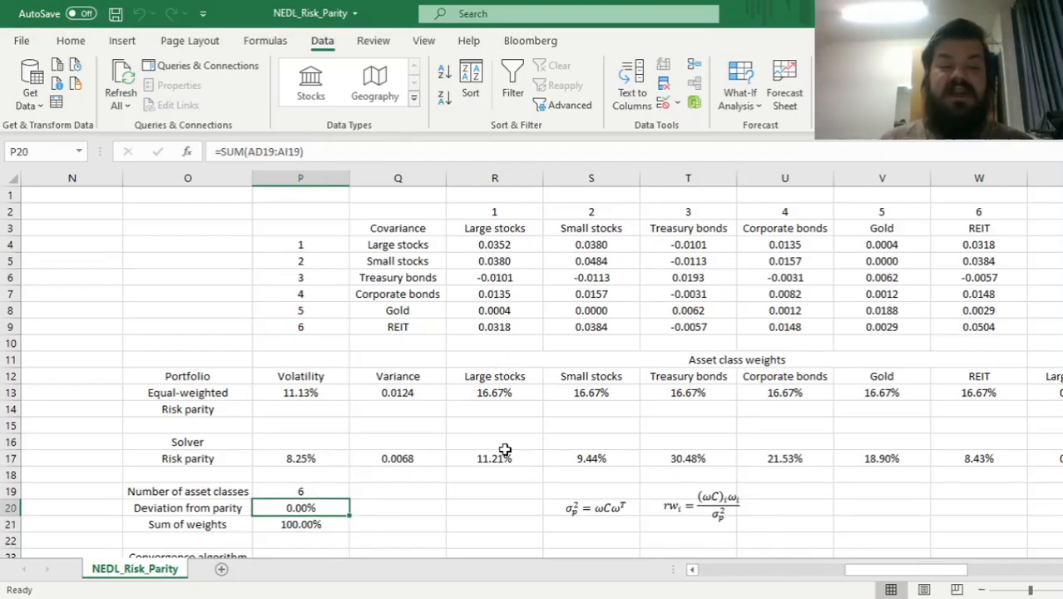
left_click_drag(491, 458, 992, 458)
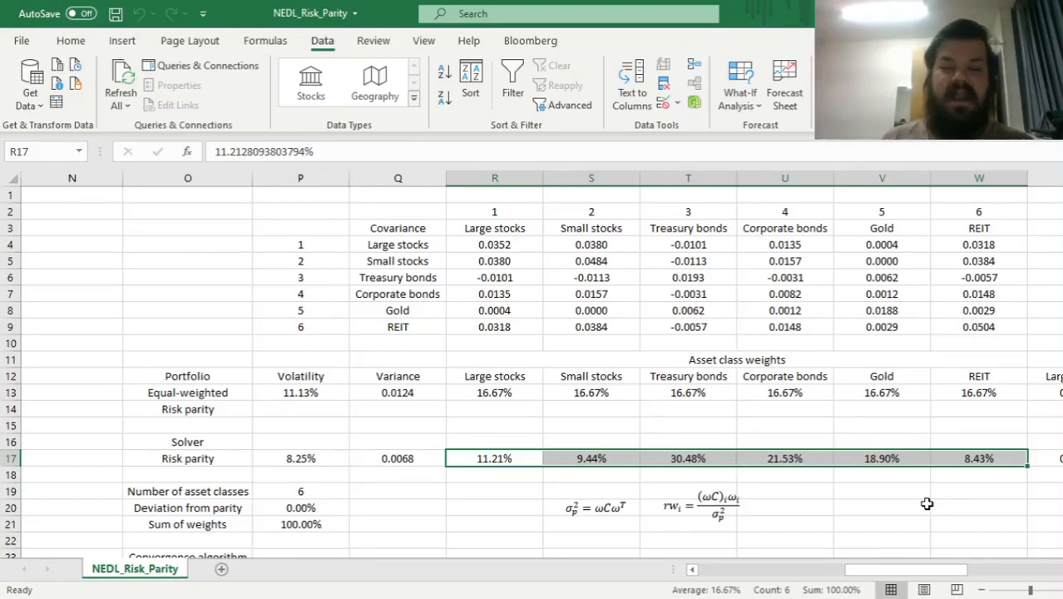
key("ctrl+Right")
left_click_drag(533, 463, 985, 450)
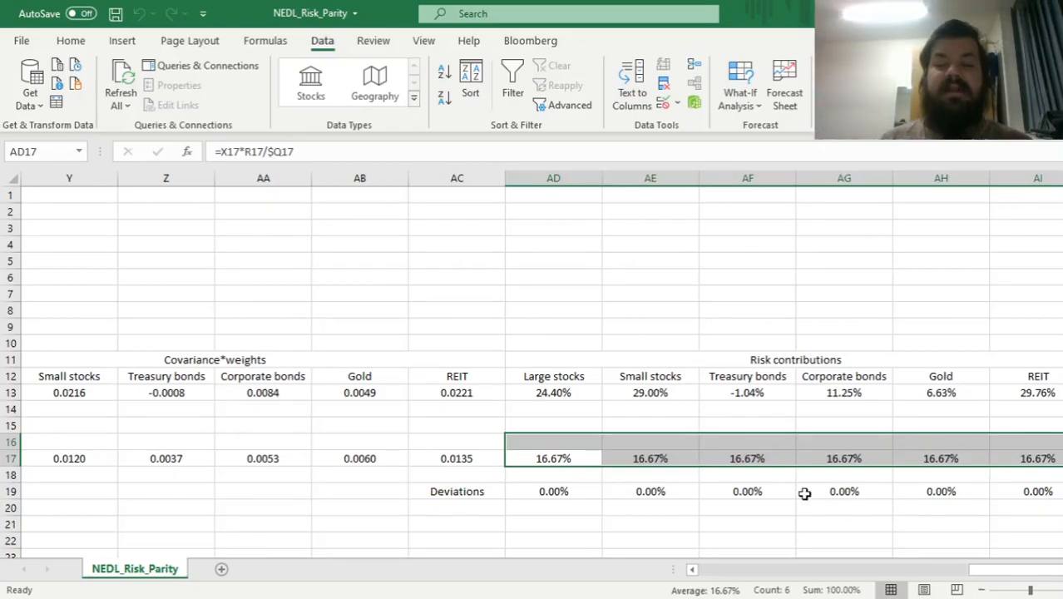
left_click(553, 459)
key("ctrl+Left")
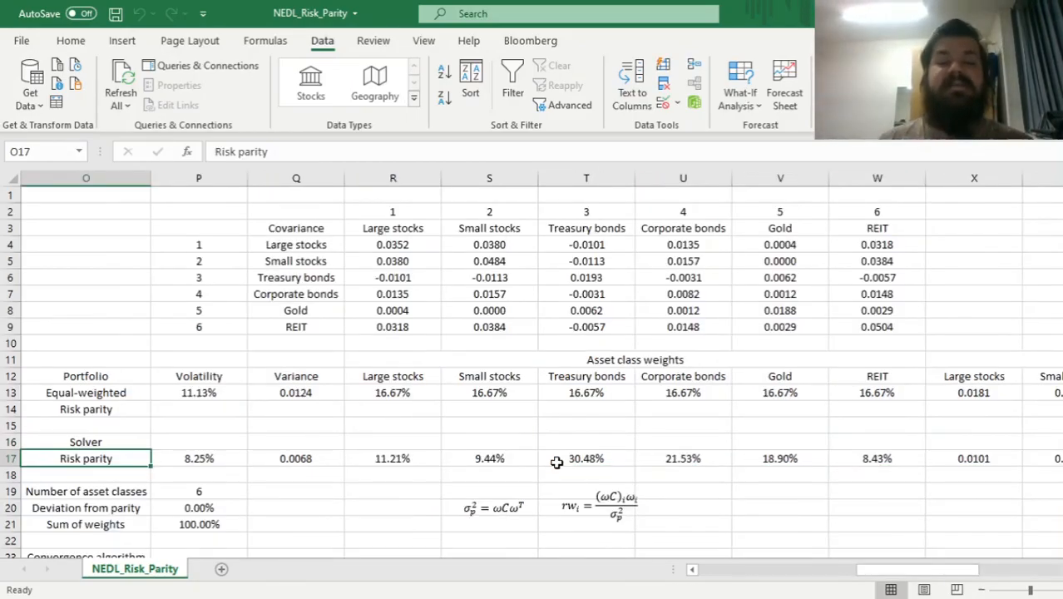
left_click_drag(574, 456, 683, 459)
left_click_drag(600, 396, 686, 453)
left_click(686, 456)
left_click(790, 458)
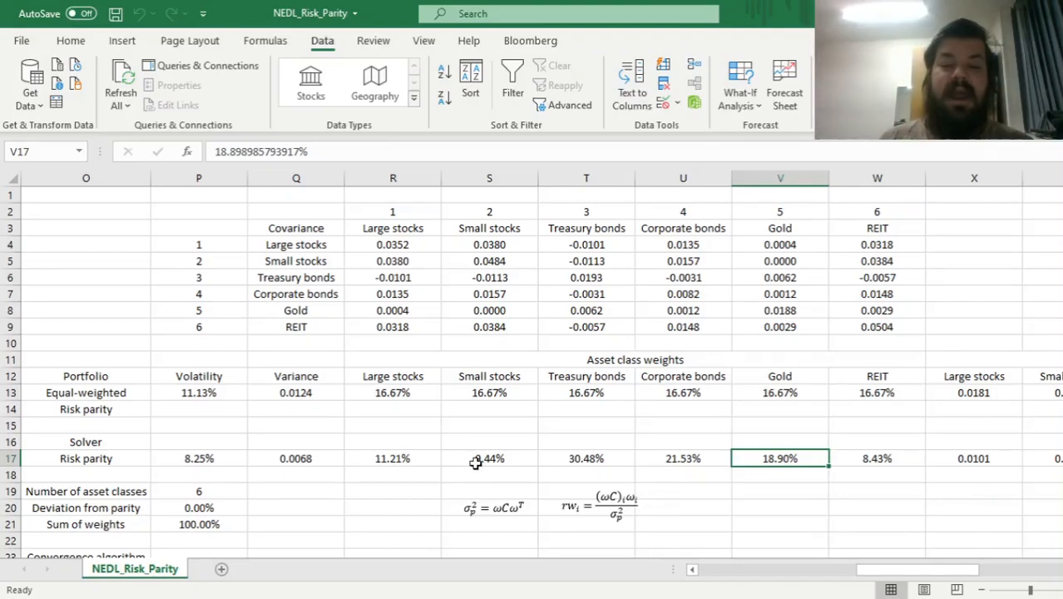
left_click_drag(406, 456, 491, 456)
left_click(898, 457)
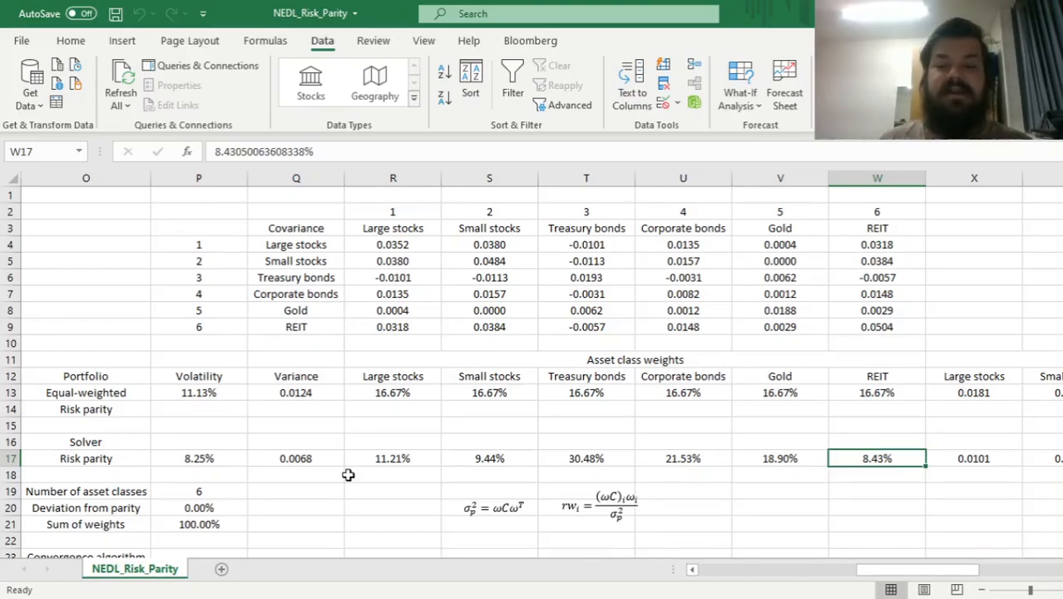
- Copy the equal-weighted portfolio calculations P13:AI13 into the iteration 0 row of the convergence algorithm, starting at P27
key("Down")
key("Down")
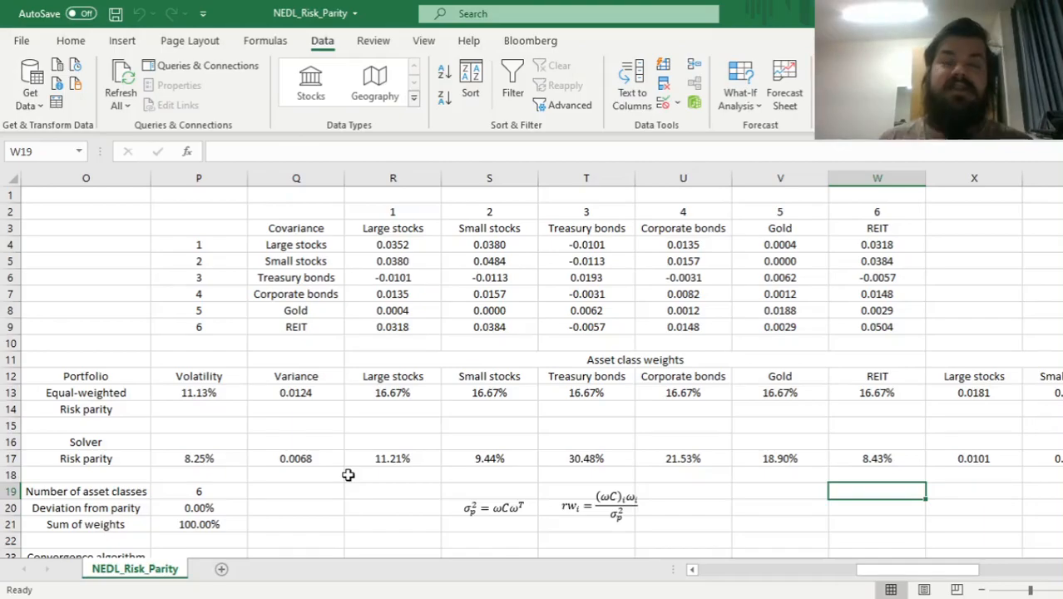
key("Down")
key("Down")
key("Down")
key("Down")
key("Down")
key("Down")
key("Down")
key("Down")
key("Down")
key("Down")
key("Down")
key("Down")
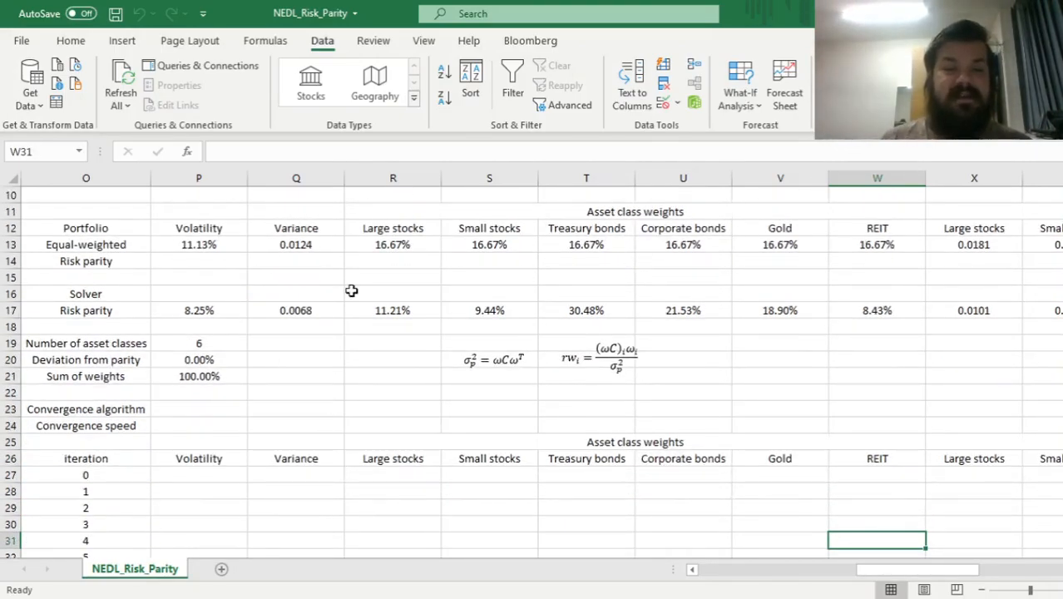
left_click(172, 242)
key("ctrl+shift+Right")
key("ctrl+c")
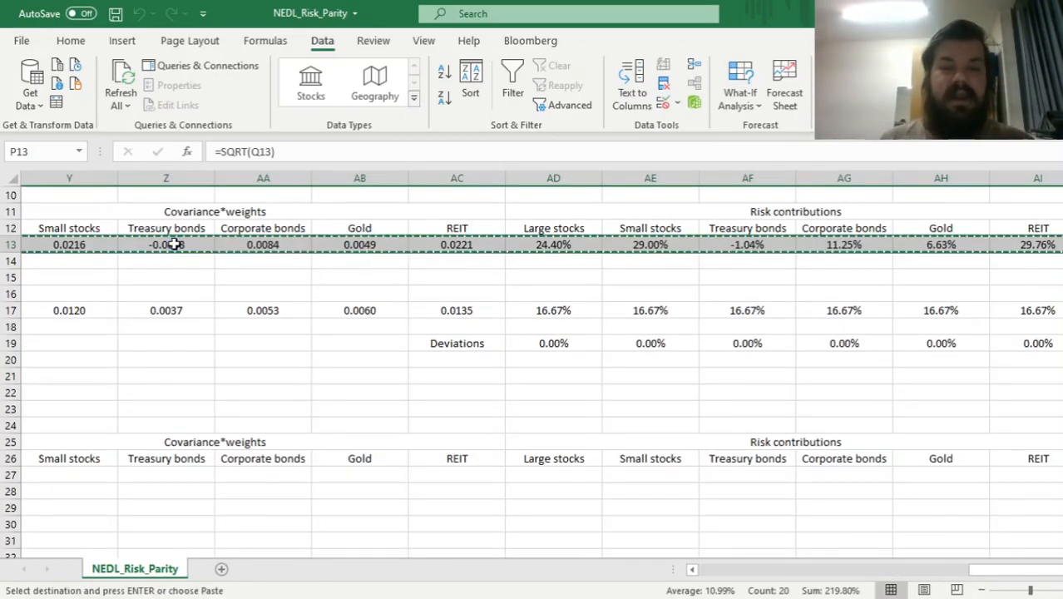
key("Left")
key("Down")
key("Down")
key("Down")
key("Down")
key("Down")
key("Down")
key("Down")
key("Down")
key("Down")
key("Down")
key("Down")
key("Down")
key("Down")
key("Down")
key("Right")
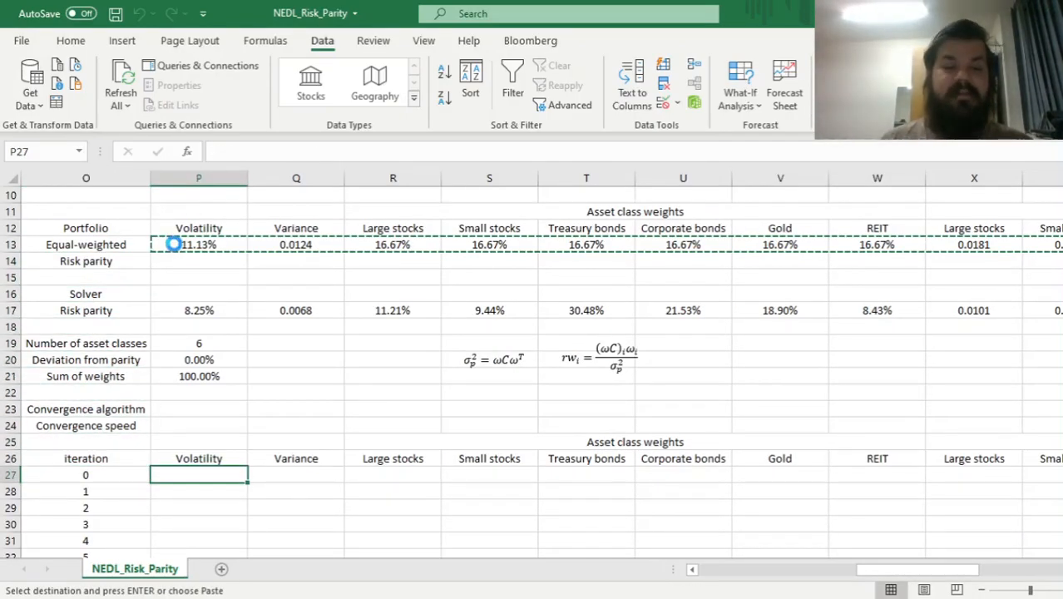
key("ctrl+v")
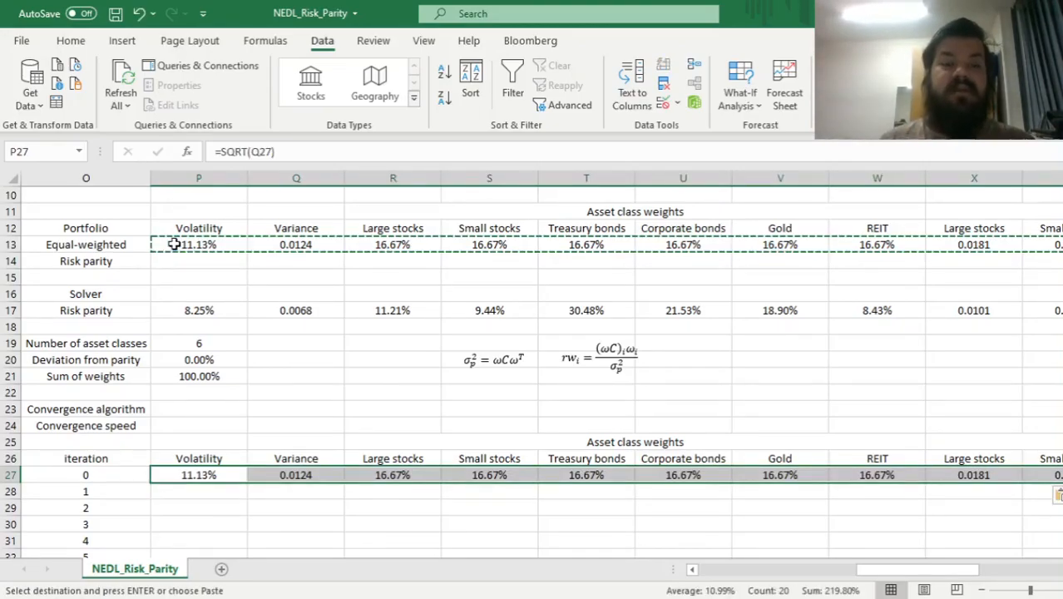
key("Escape")
- Set the convergence speed in P24 to 0.2
left_click(381, 492)
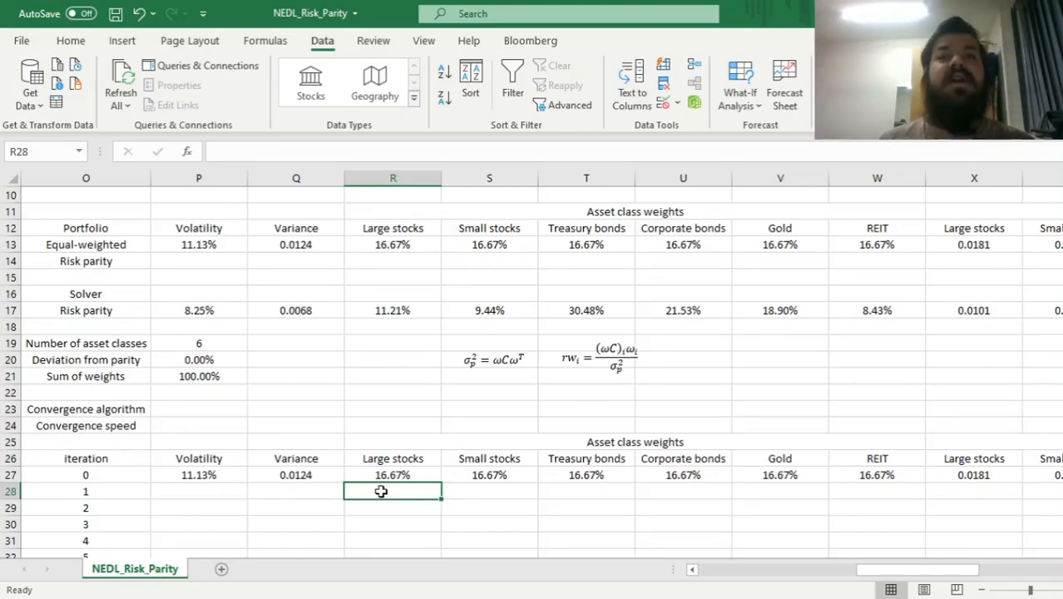
left_click(200, 427)
type("0.2")
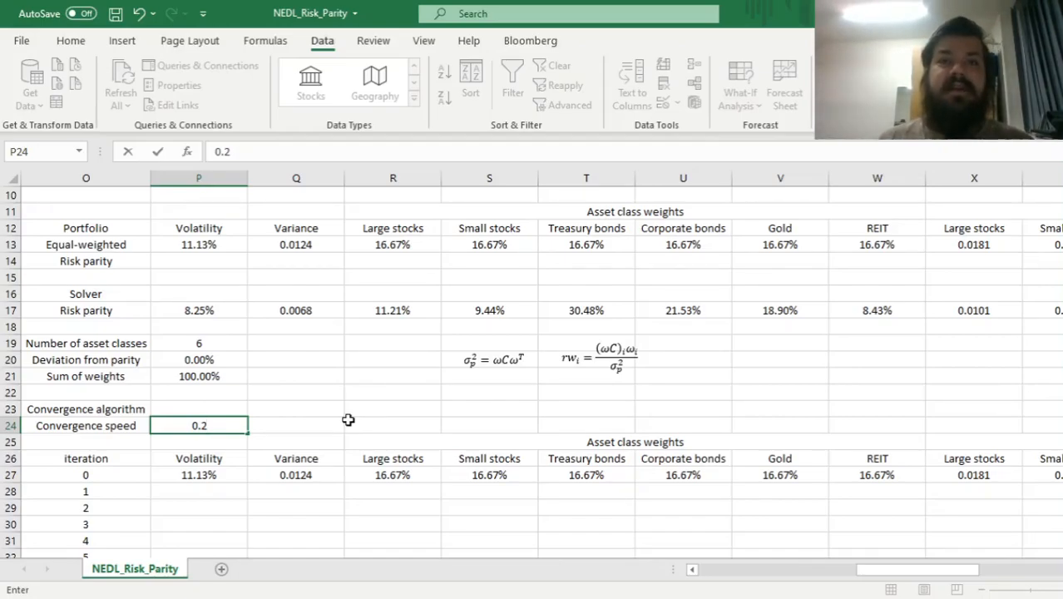
key("Return")
- Examine how far the iteration numbers in column O run below the convergence algorithm's headers
key("Left")
key("Down")
key("Down")
key("ctrl+Down")
key("ctrl+Up")
key("Up")
key("Up")
key("Up")
key("Up")
key("Up")
key("Up")
key("Up")
key("Up")
key("Up")
key("Up")
key("Up")
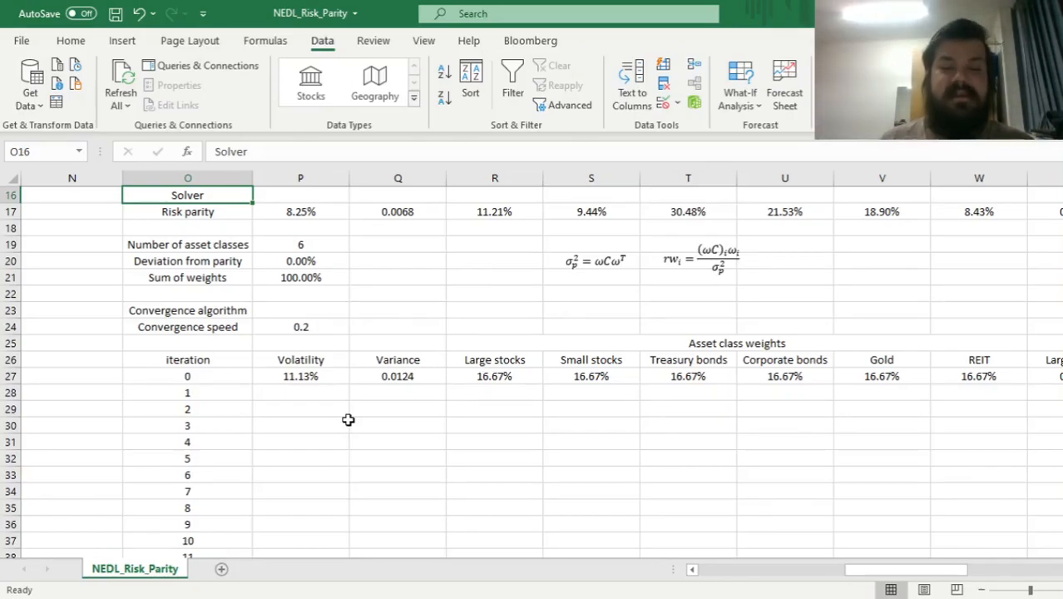
- Enter =R27-$P$24*(AD27-1/$P$19) in R28 for the iteration 1 large stocks weight and fill it across through W28
left_click(475, 396)
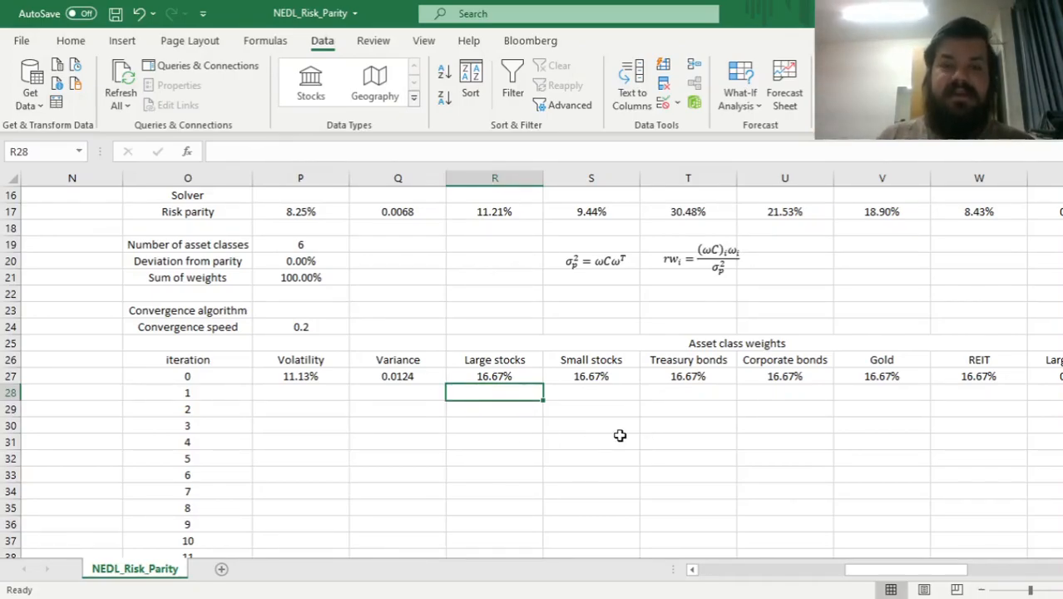
type("=")
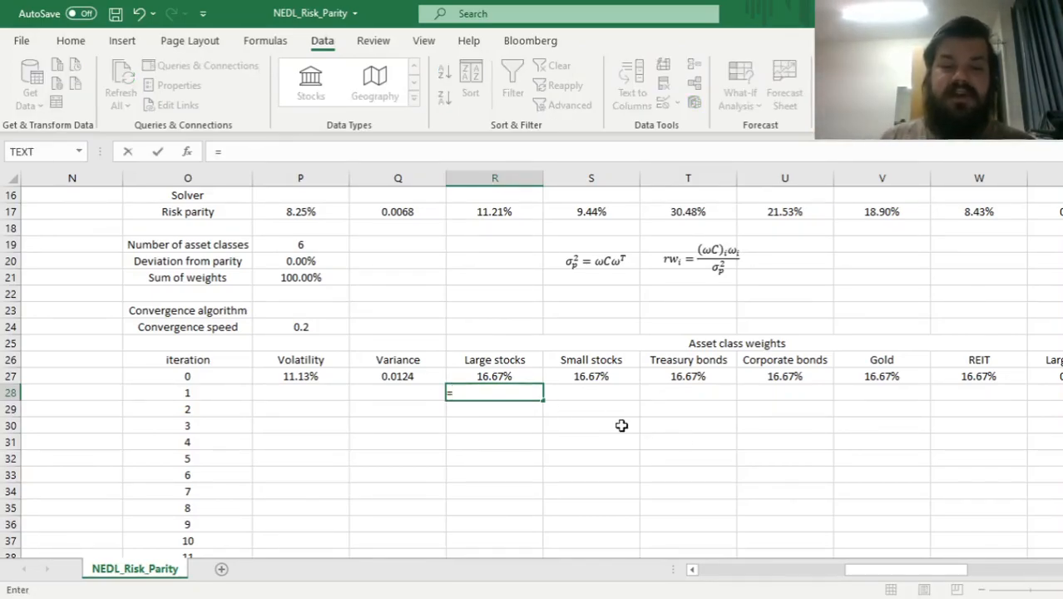
left_click(471, 376)
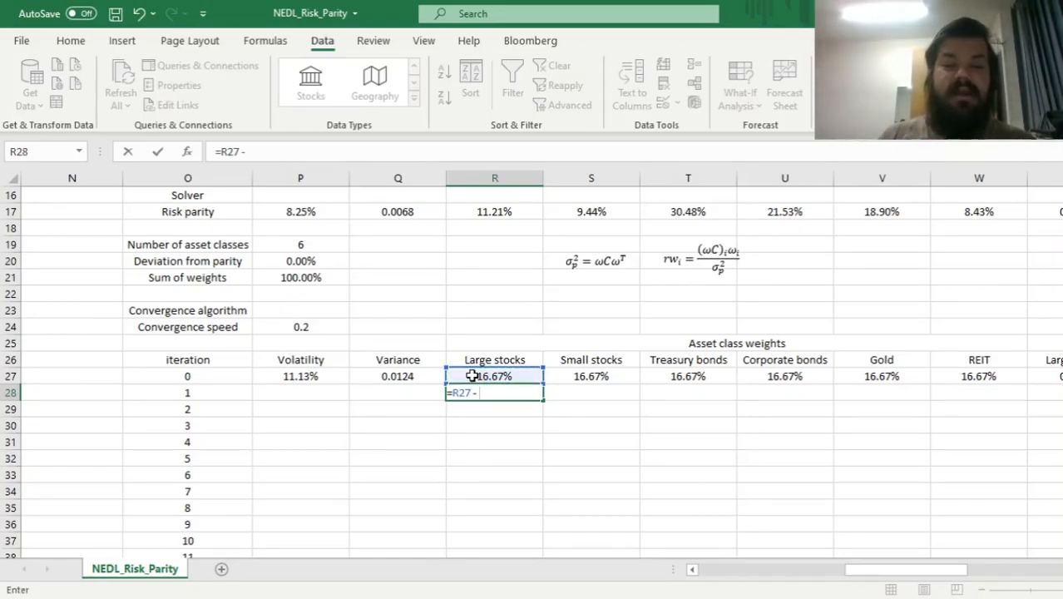
left_click(264, 327)
left_click(249, 152)
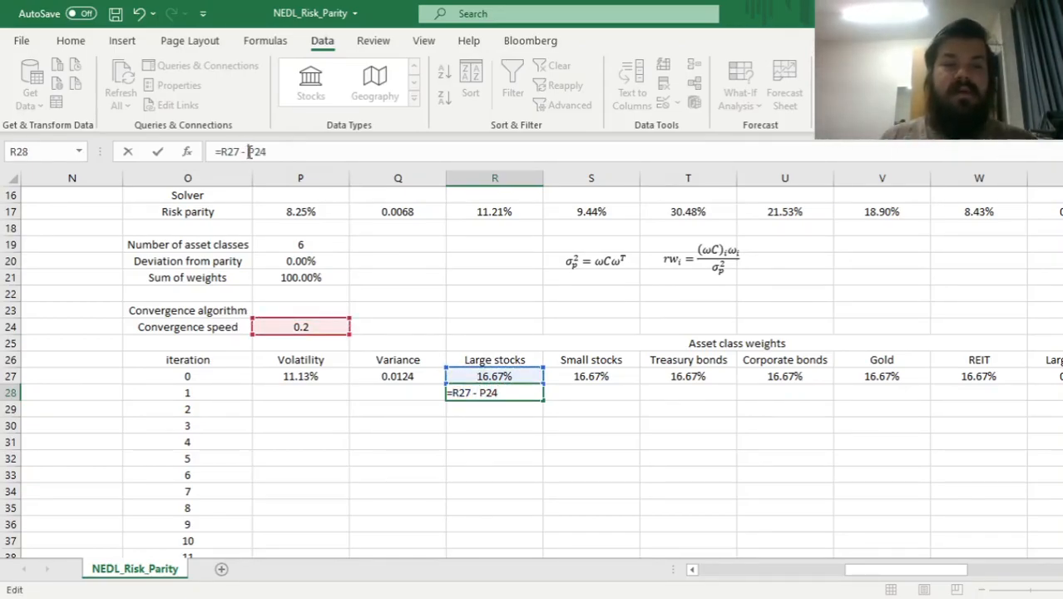
key("F4")
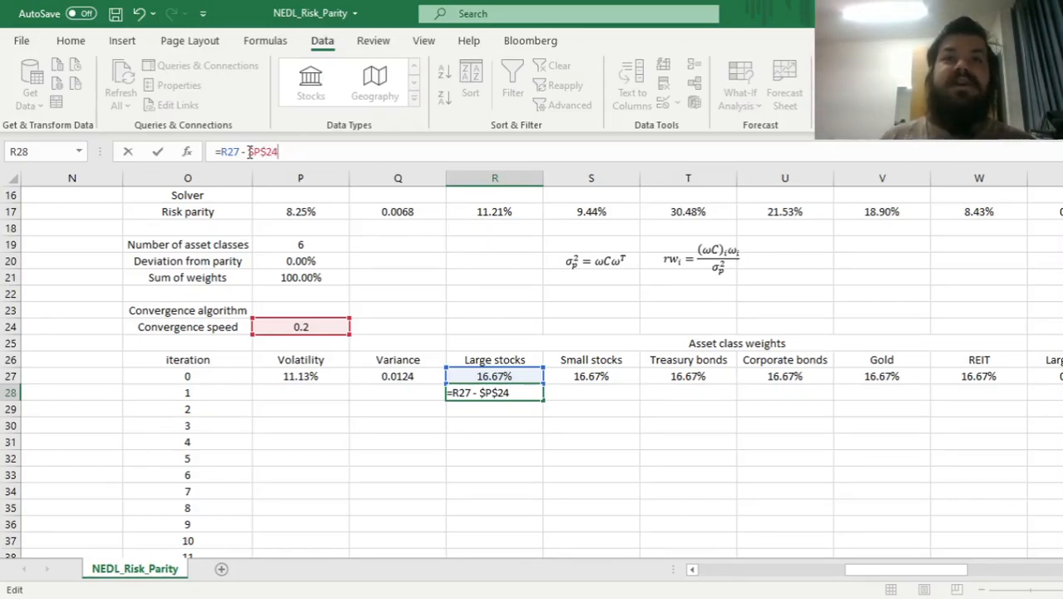
type("*")
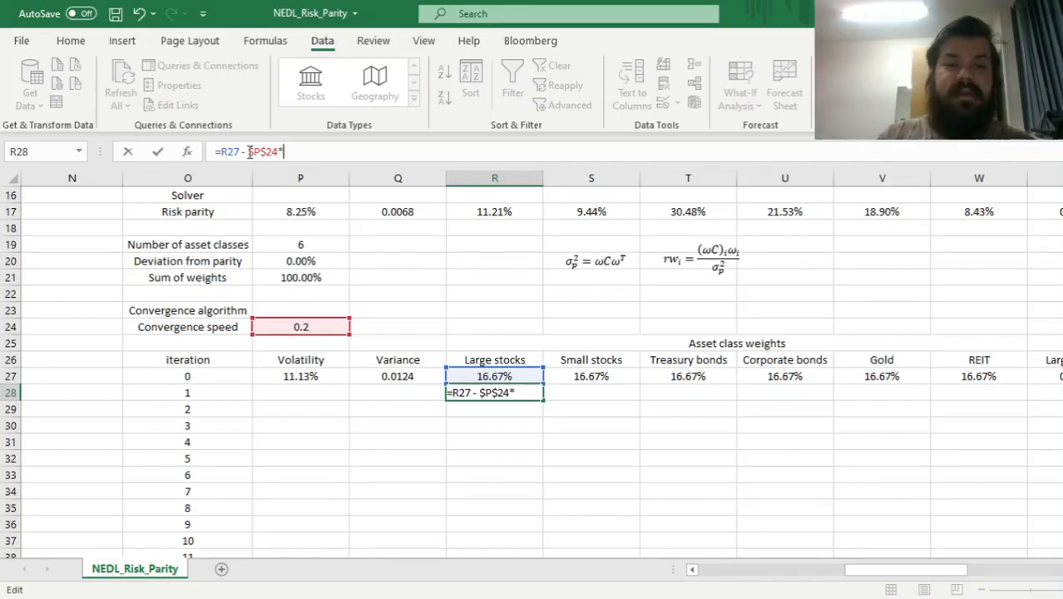
type("(")
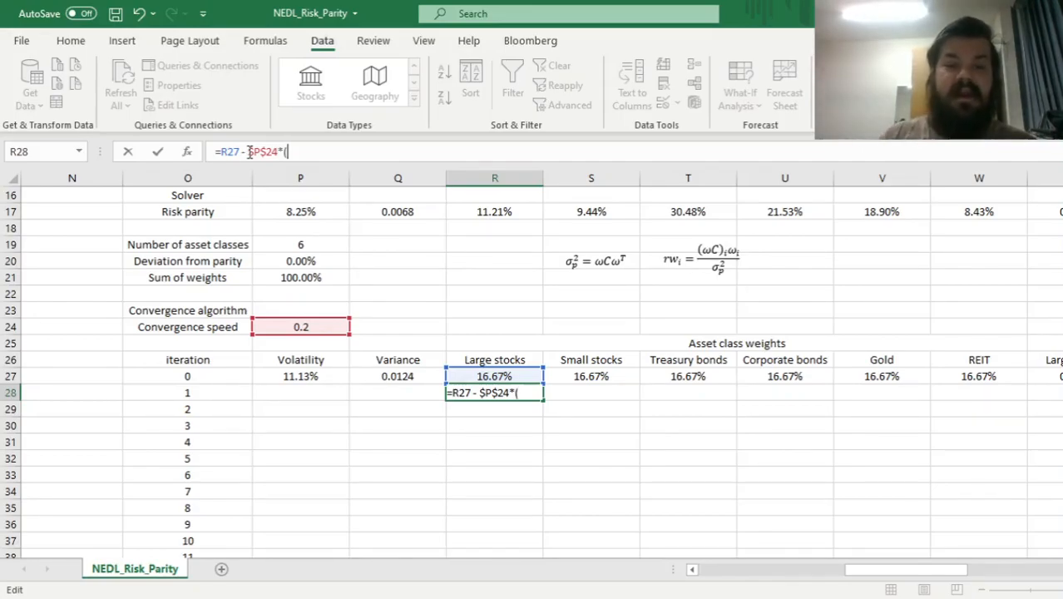
left_click(656, 364)
key("ctrl+Right")
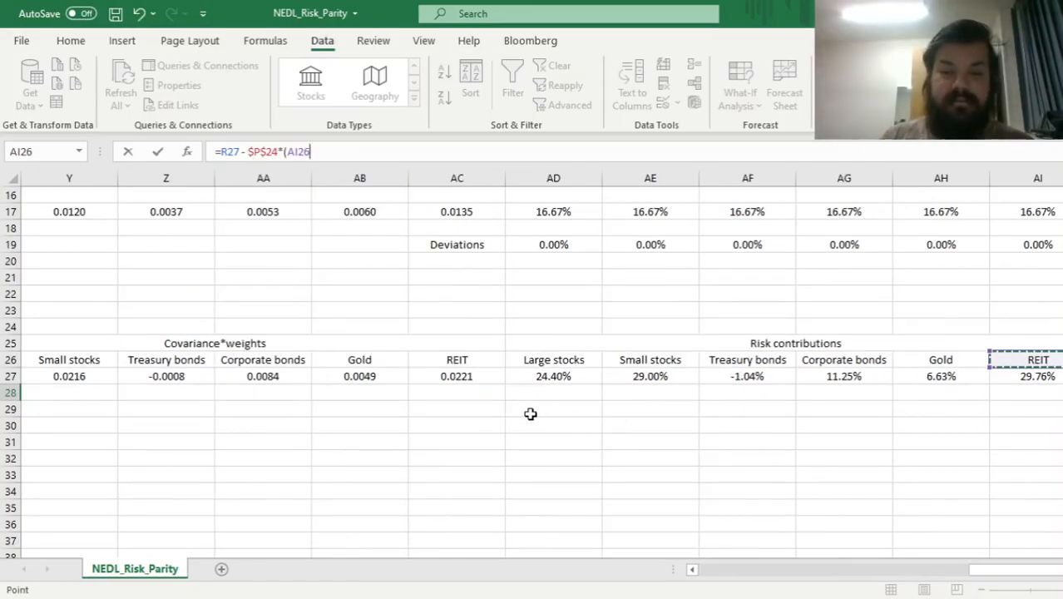
left_click(576, 439)
left_click(524, 376)
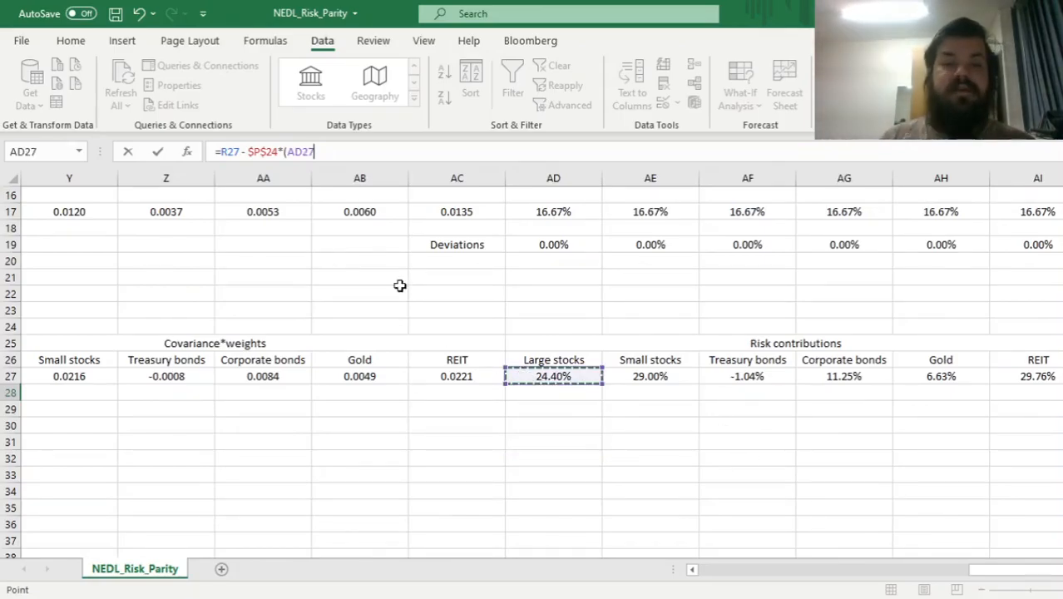
type("-")
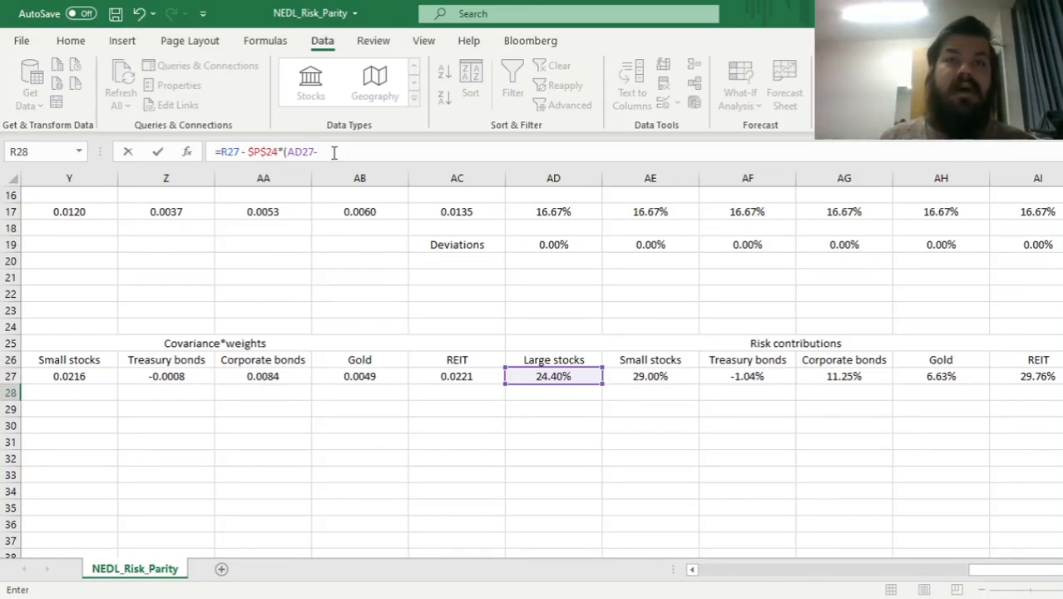
type("1/")
left_click(307, 261)
key("ctrl+Left")
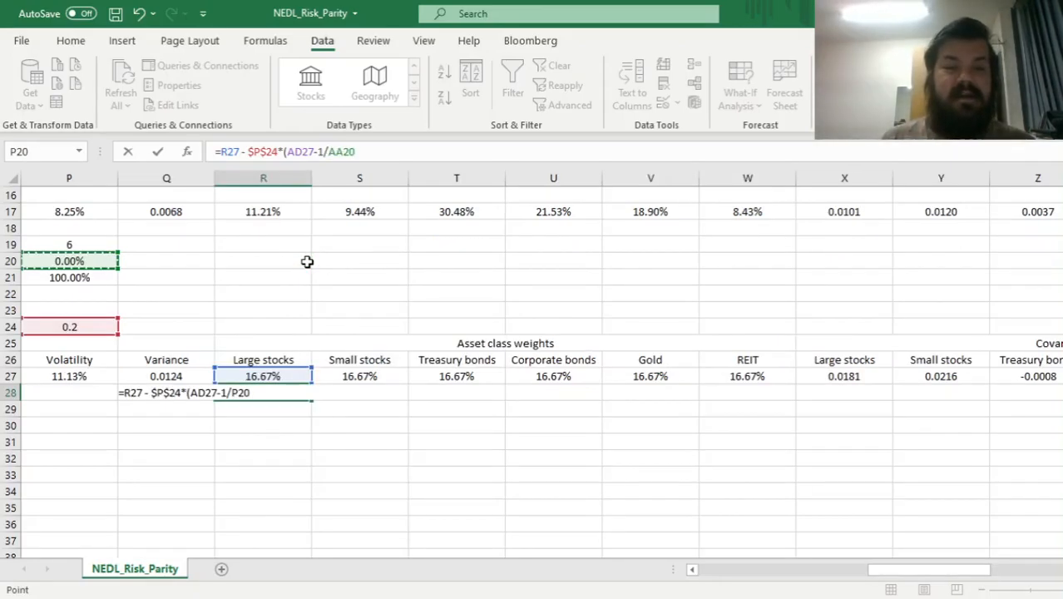
key("Left")
key("Right")
key("Up")
left_click(327, 152)
key("F4")
type(")")
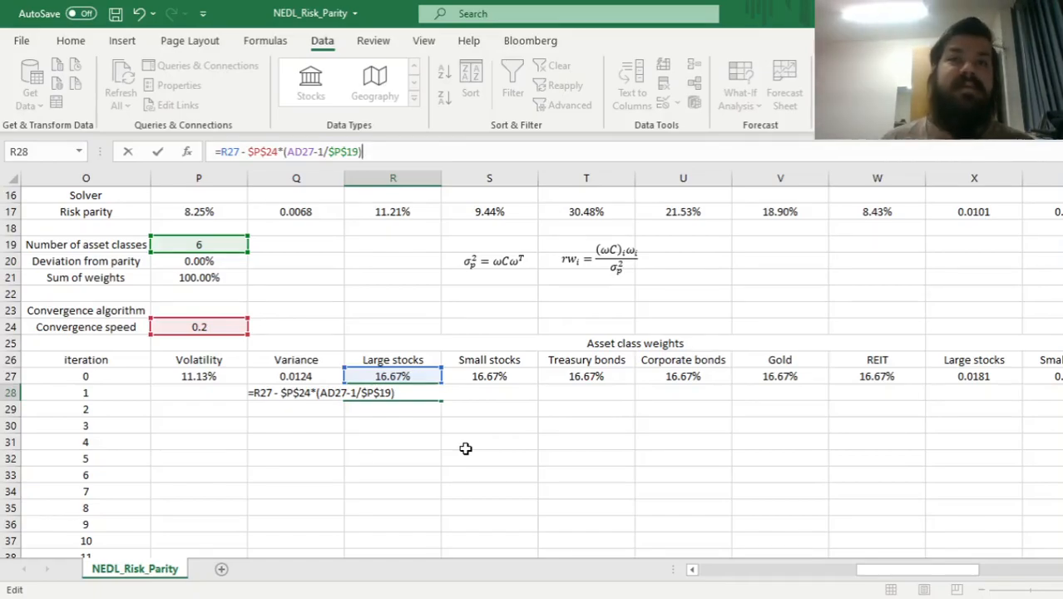
key("ctrl+Return")
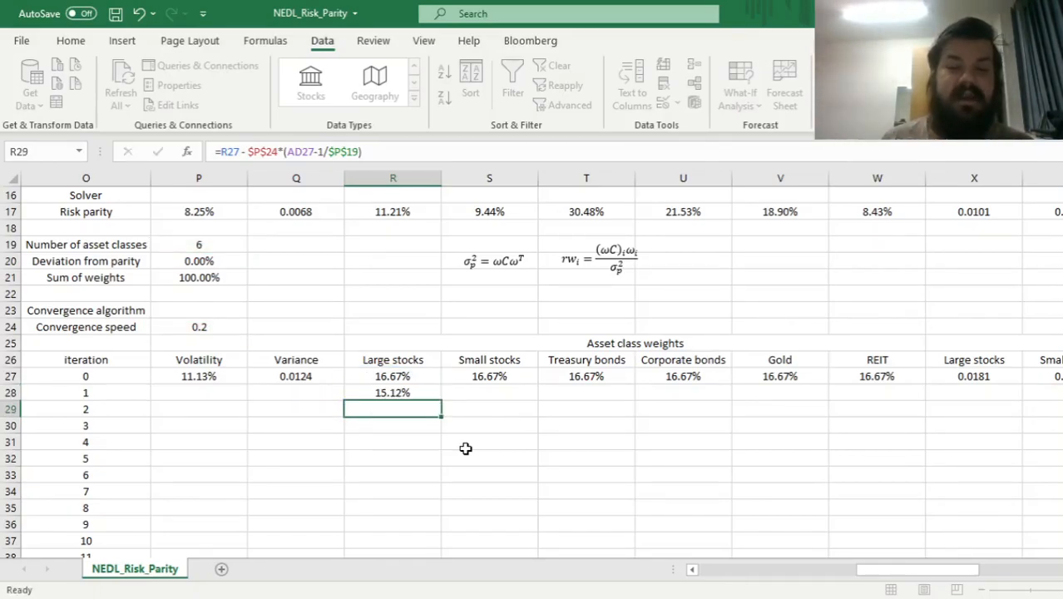
left_click_drag(440, 399, 913, 395)
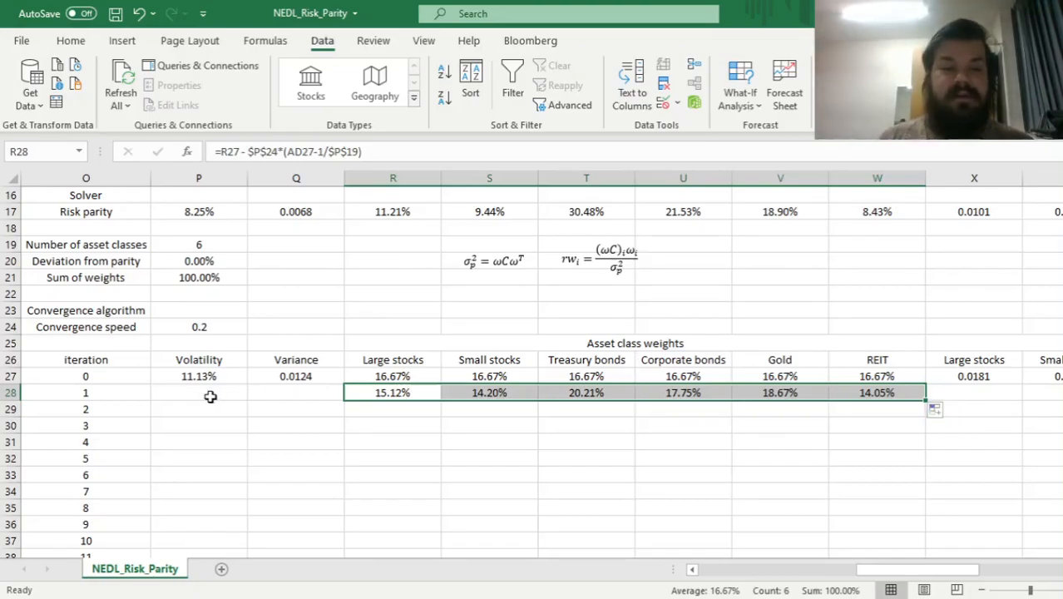
- Copy the volatility and variance formulas in P27:Q27 into the iteration 1 row at P28:Q28
left_click_drag(195, 377, 274, 376)
key("ctrl+c")
left_click(183, 394)
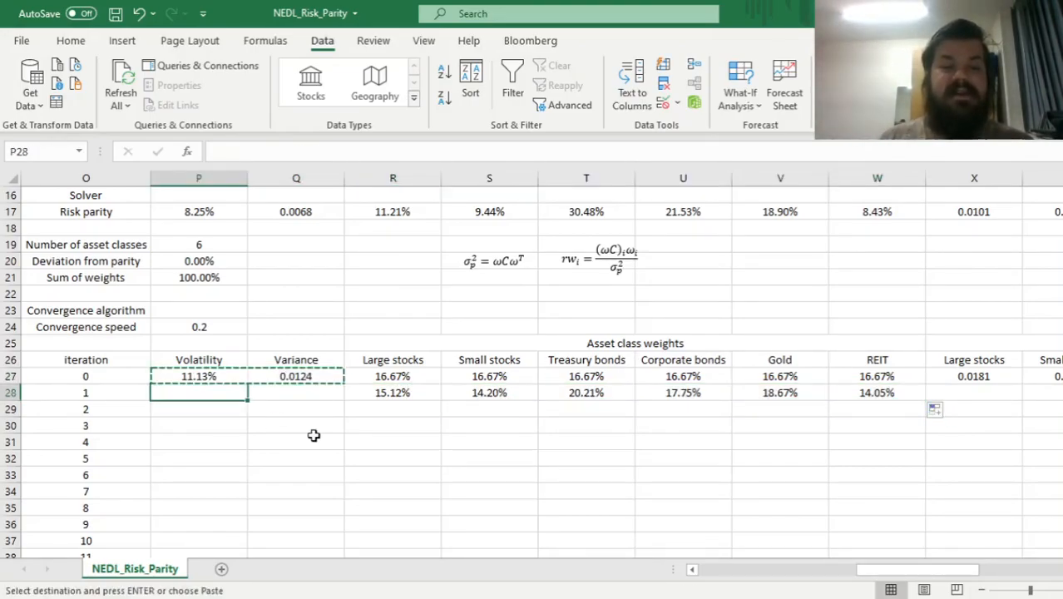
key("ctrl+v")
key("Escape")
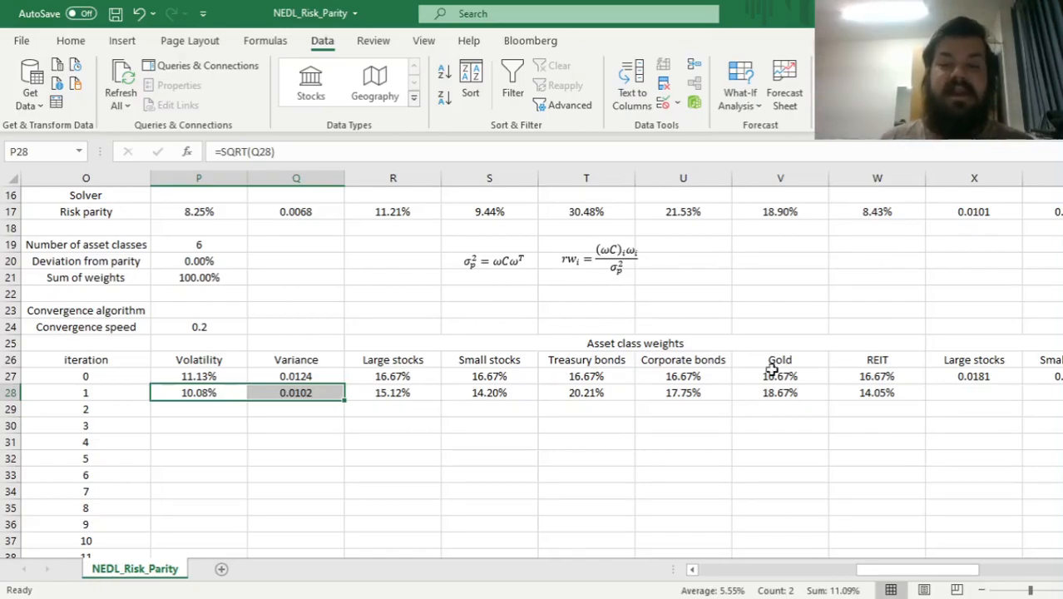
- Copy the covariance*weights and risk contribution formulas in X27:AI27 into the iteration 1 row at X28:AI28
left_click(930, 376)
key("ctrl+shift+Right")
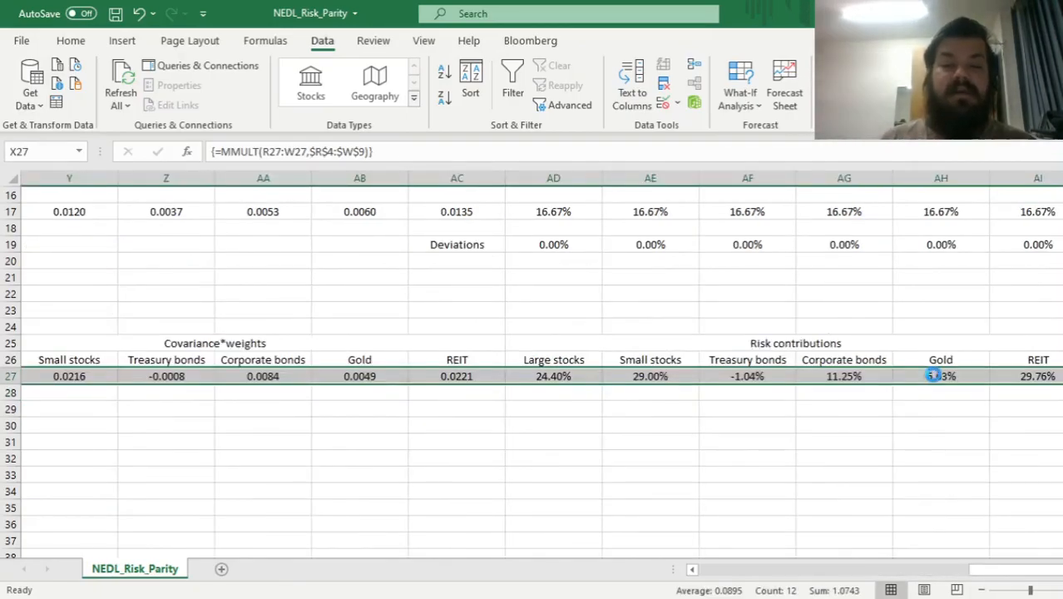
key("ctrl+c")
key("Down")
key("ctrl+v")
key("Escape")
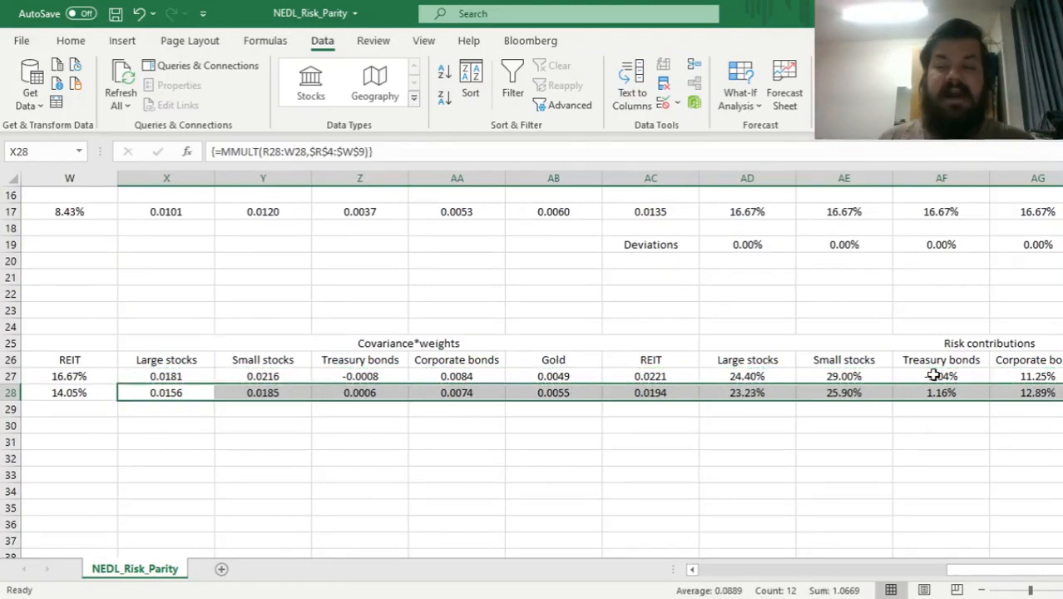
- Compare the risk contributions of iterations 0 and 1 in AD27:AI28 for each asset class
left_click_drag(749, 421, 942, 451)
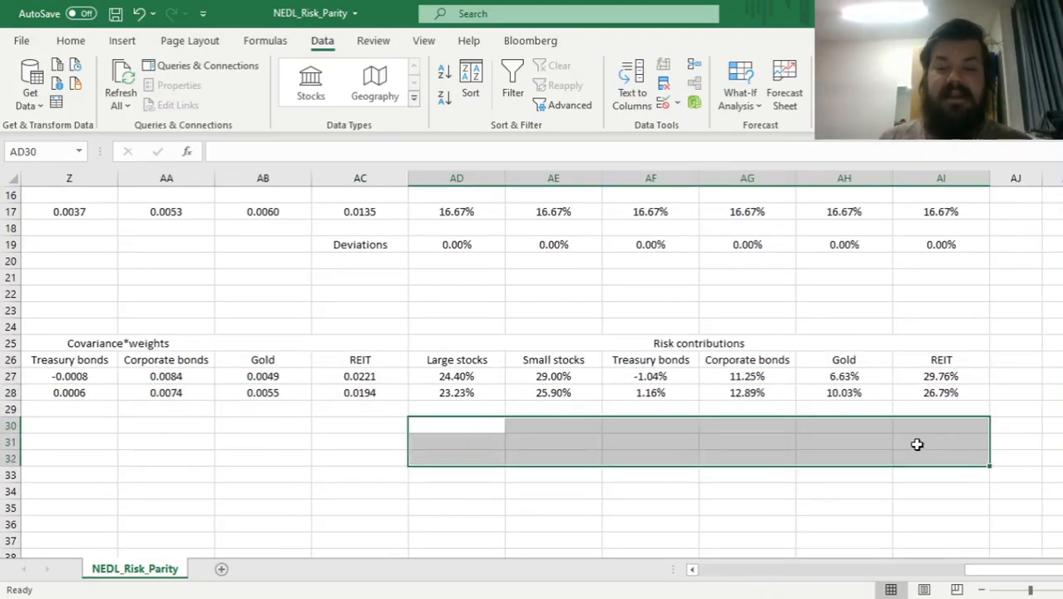
left_click(732, 407)
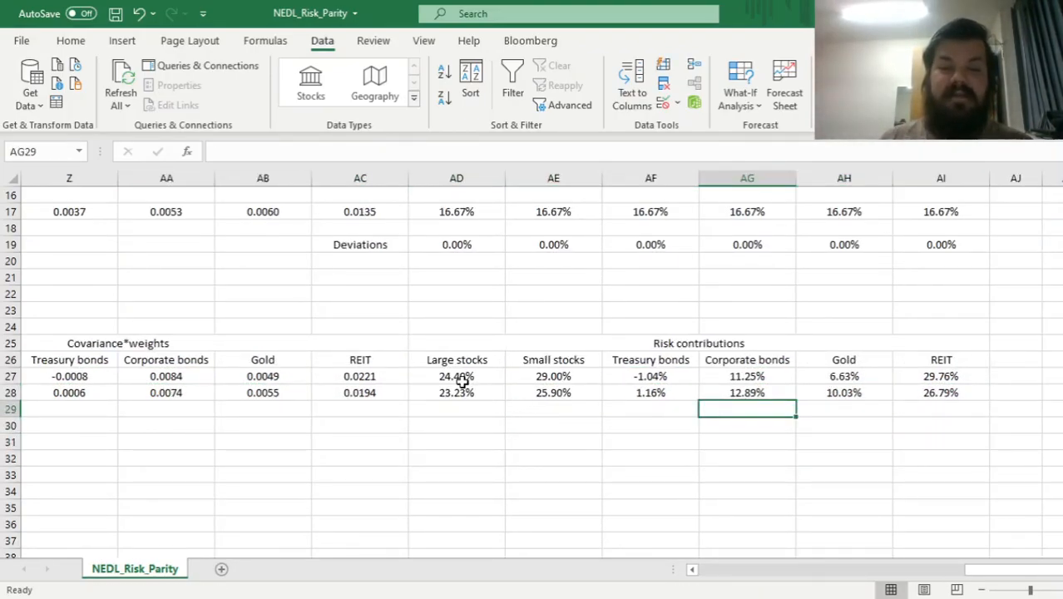
left_click_drag(465, 376, 533, 395)
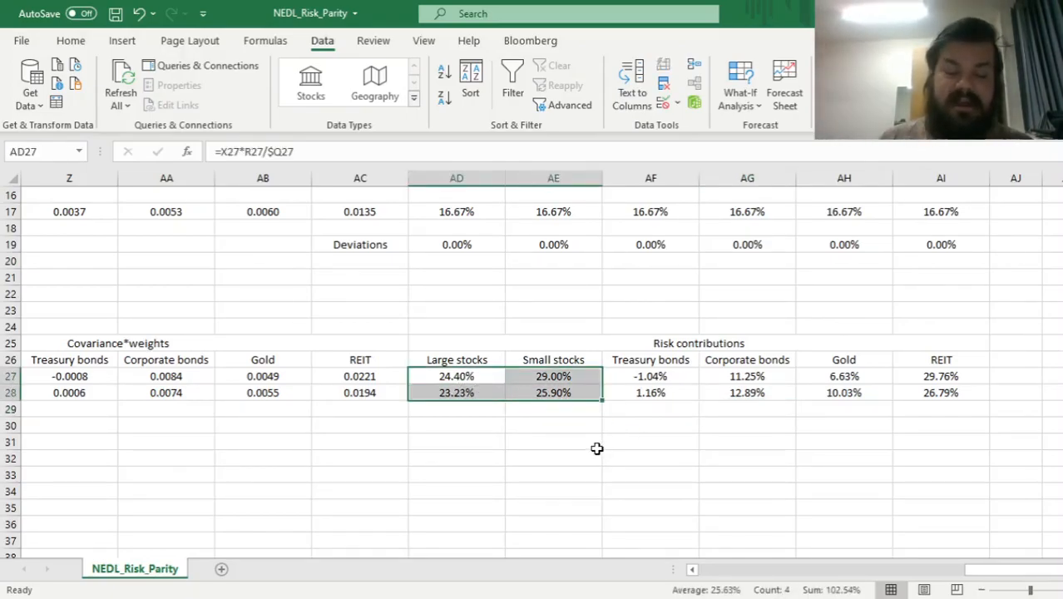
left_click_drag(677, 379, 743, 388)
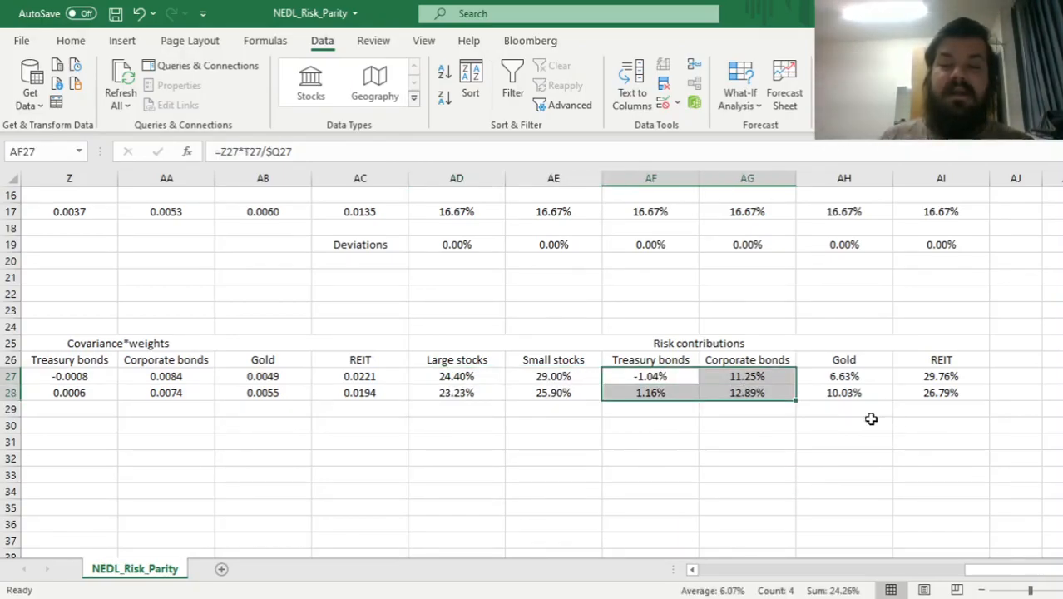
left_click_drag(859, 375, 857, 387)
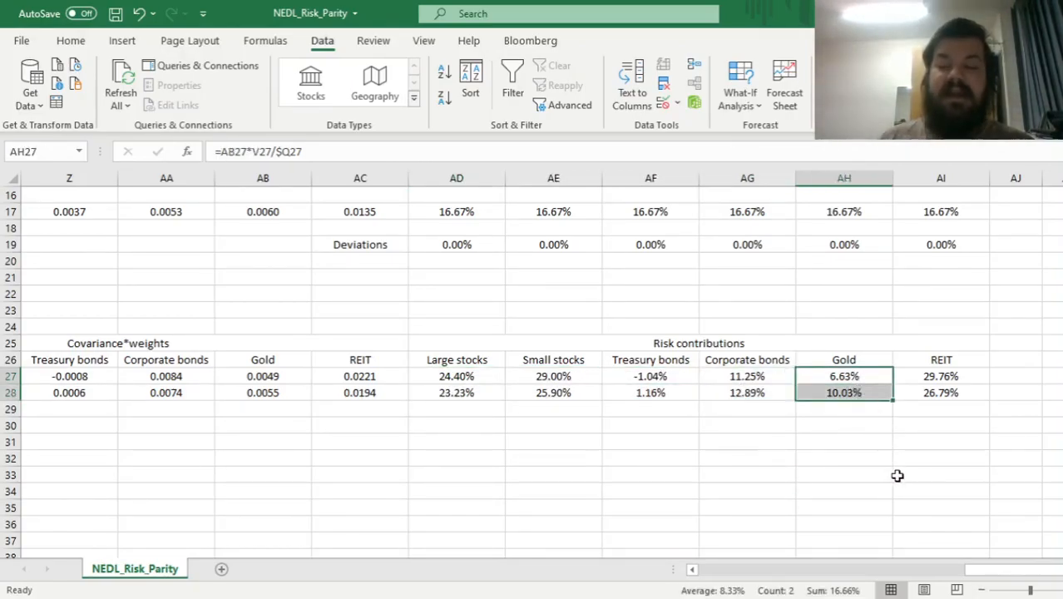
left_click_drag(930, 379, 933, 401)
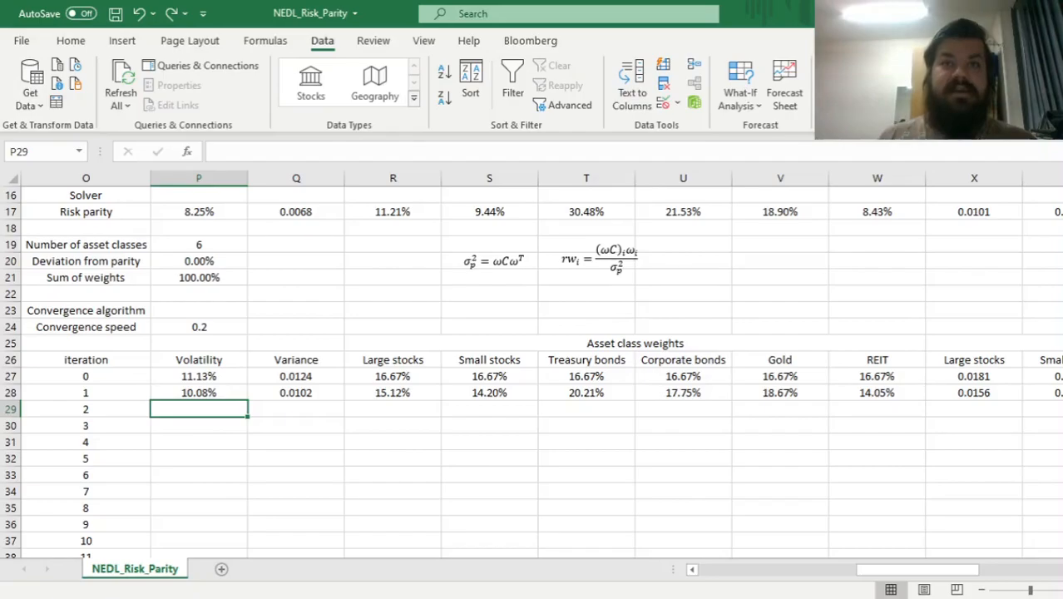
- Fill the iteration 1 row P28:AI28 down through iteration 200 in row 227 and check the final risk contributions in AD227:AI227
key("Up")
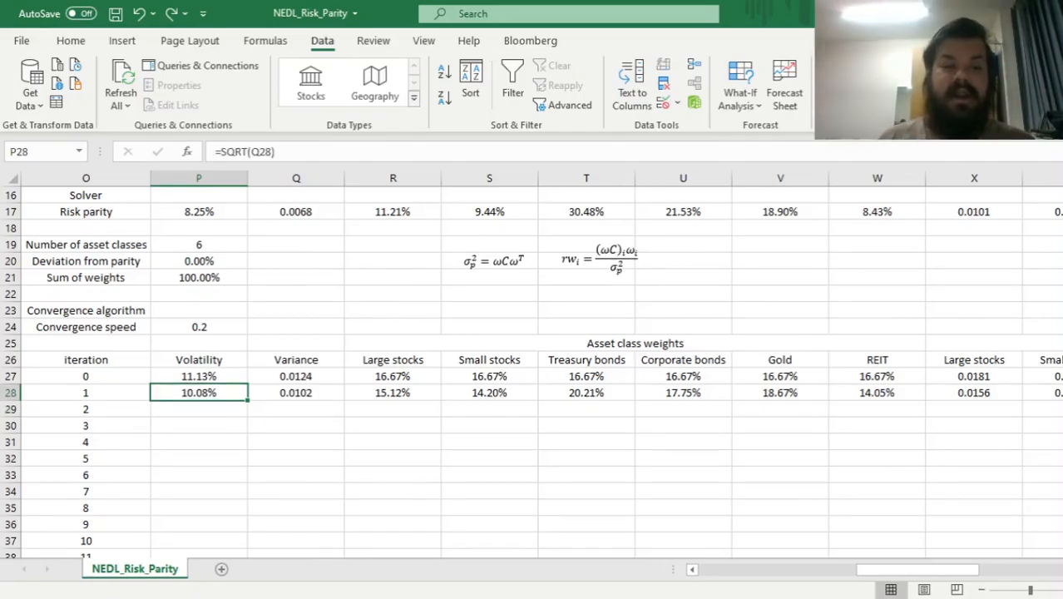
key("ctrl+shift+Right")
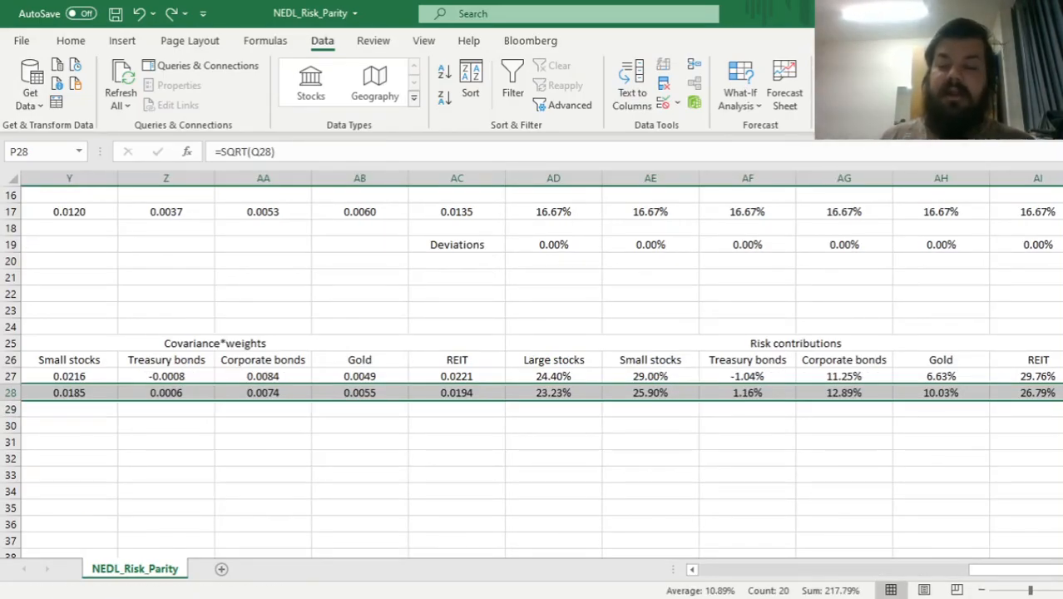
key("ctrl+shift+Down")
key("ctrl+d")
left_click(867, 409)
key("ctrl+Down")
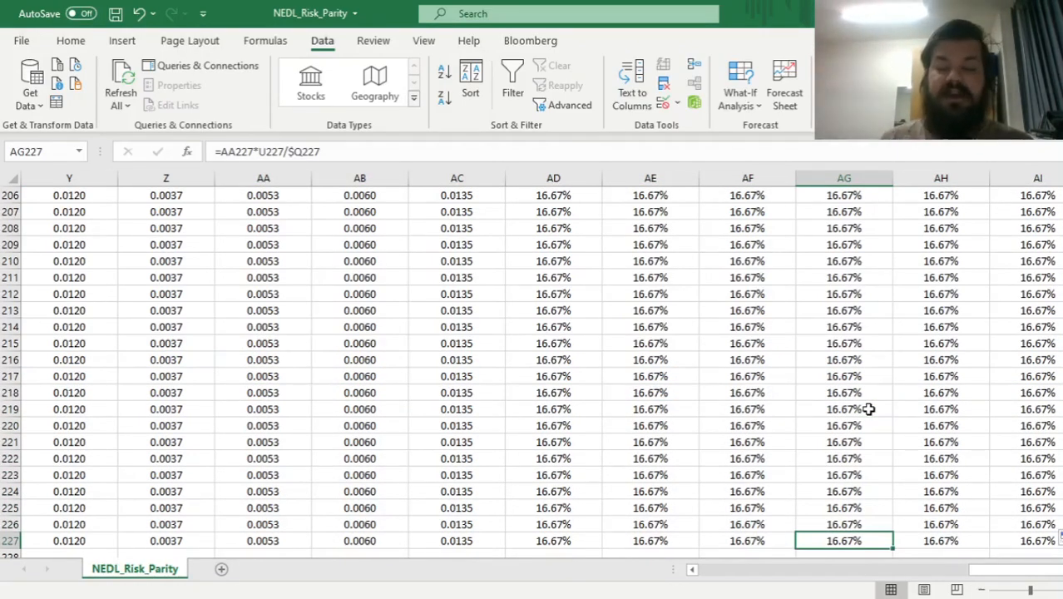
left_click_drag(891, 546, 1025, 541)
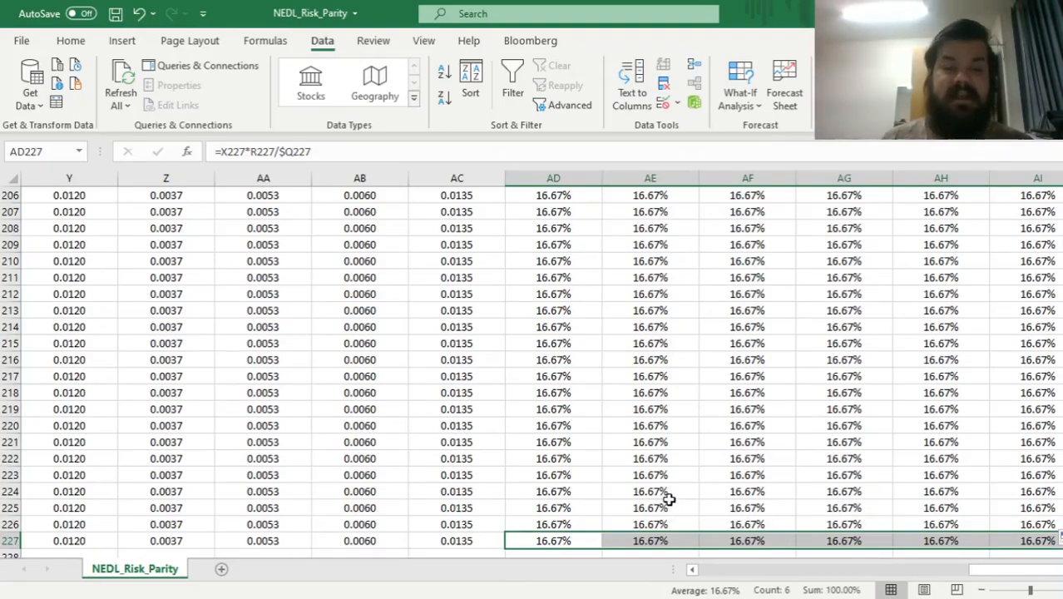
- Link the Risk parity weight in R14 to the last iteration with =R227 and fill the formula across through W14
key("ctrl+Left")
key("ctrl+Up")
key("Up")
key("Up")
key("Up")
key("Up")
key("Up")
key("Up")
key("Up")
key("Up")
key("Up")
key("Up")
key("Up")
key("Up")
key("Up")
key("Up")
key("Up")
key("Up")
key("Up")
key("Up")
key("Up")
key("Up")
key("Up")
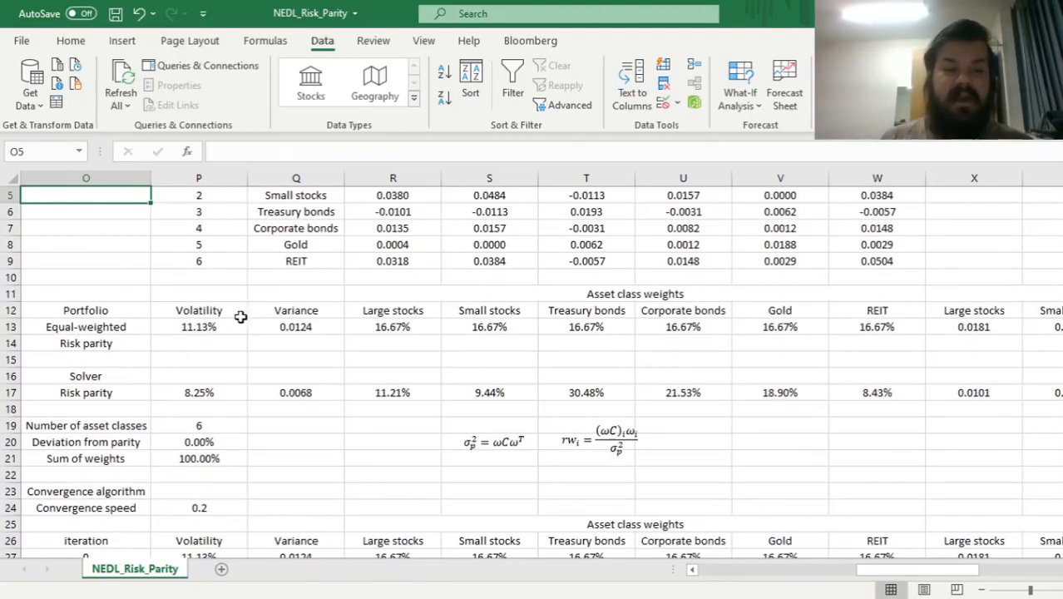
left_click(403, 344)
type("=")
left_click(393, 459)
key("ctrl+Down")
key("Return")
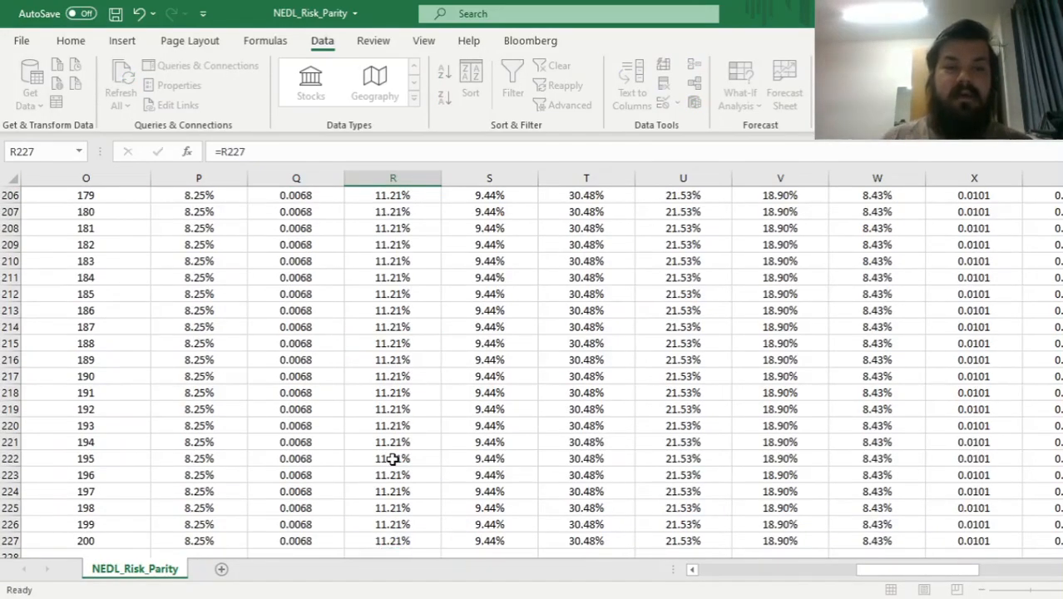
key("Up")
left_click_drag(442, 219, 902, 232)
- Copy the equal-weighted covariance*weights and risk contribution formulas in X13:AI13 into the Risk parity row at X14:AI14
scroll(902, 232, "right", 4)
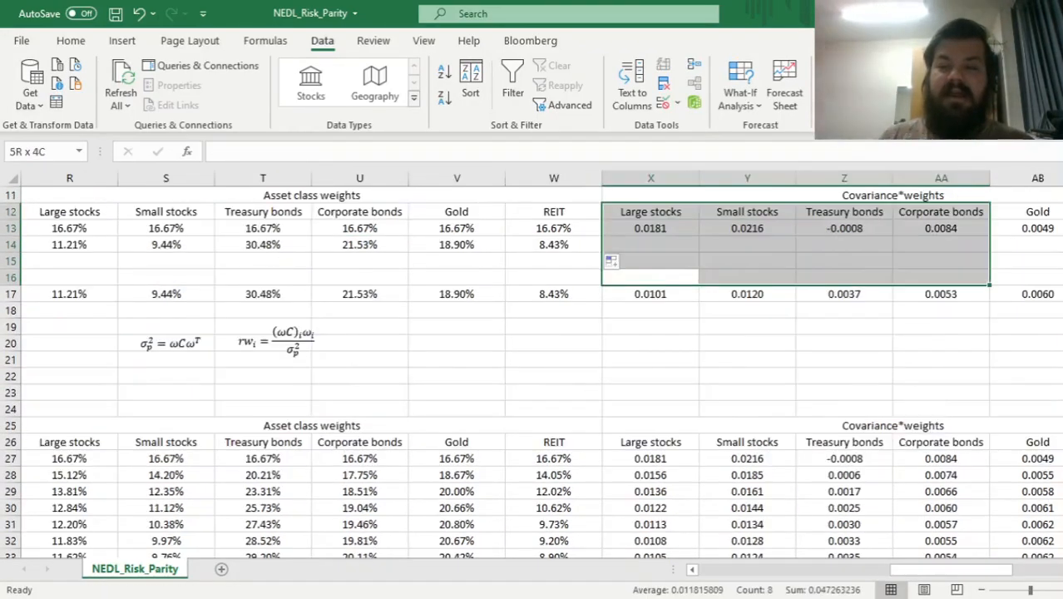
left_click(543, 247)
key("Down")
key("ctrl+shift+Right")
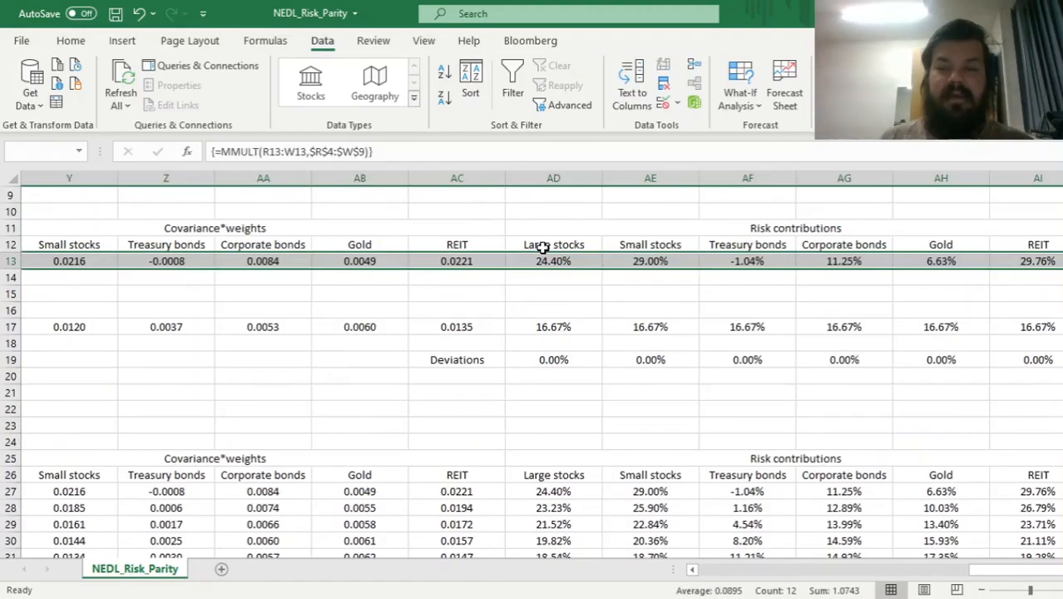
key("ctrl+c")
key("Down")
key("ctrl+v")
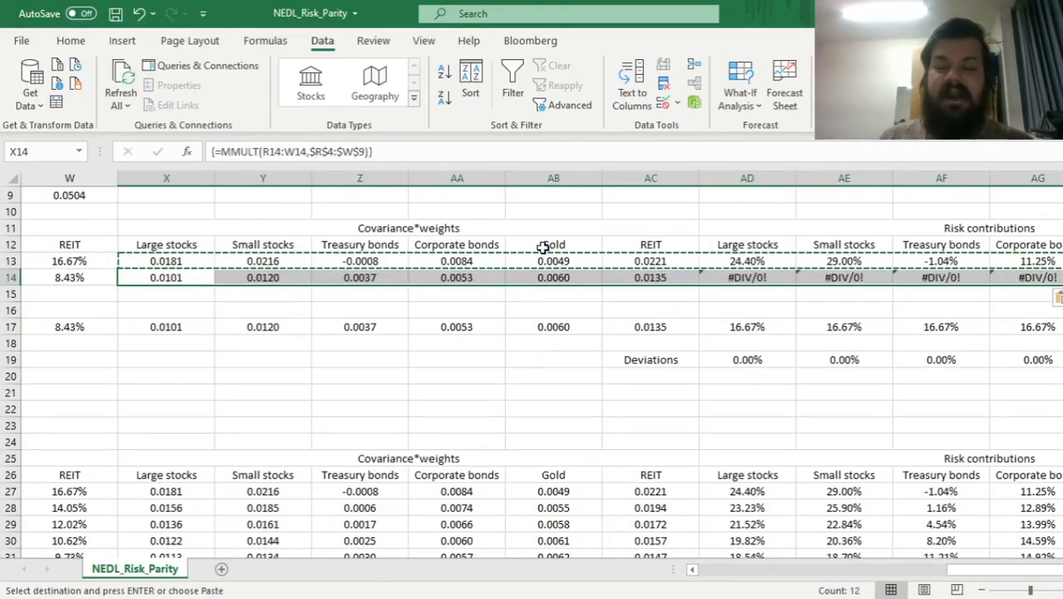
key("Left")
key("Right")
key("Right")
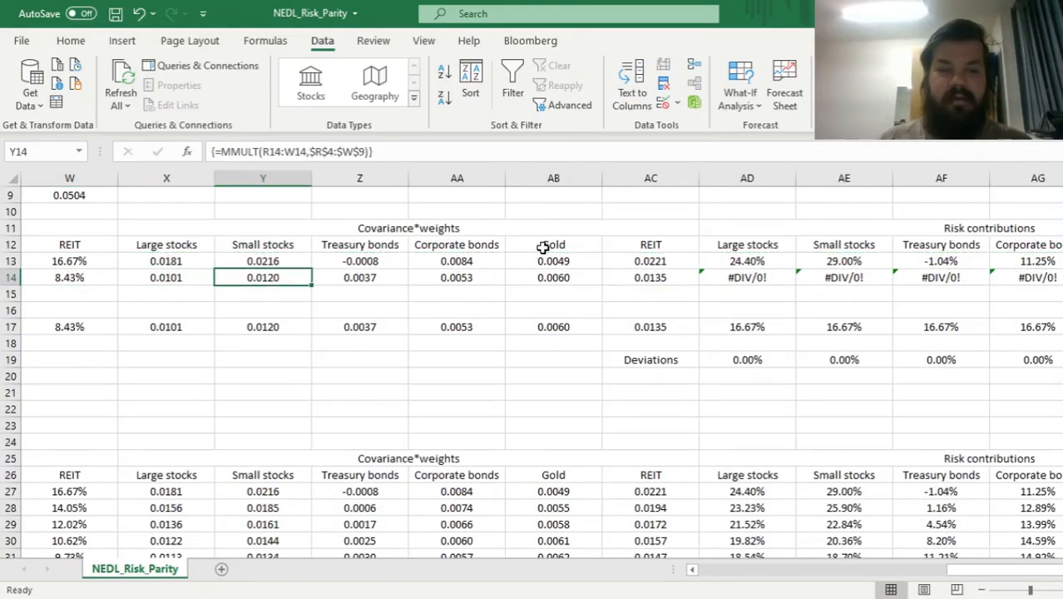
key("Escape")
- Copy the equal-weighted volatility and variance formulas in P13:Q13 into the Risk parity row at P14:Q14
key("ctrl+Left")
key("Left")
key("ctrl+Left")
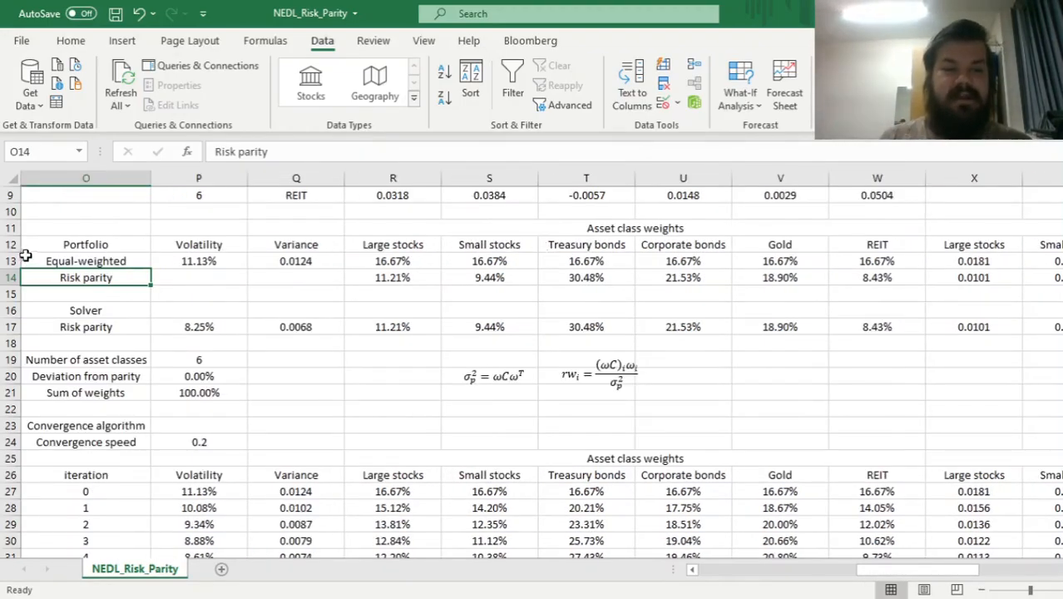
left_click(183, 259)
left_click_drag(183, 260, 287, 265)
key("ctrl+c")
key("Down")
key("Return")
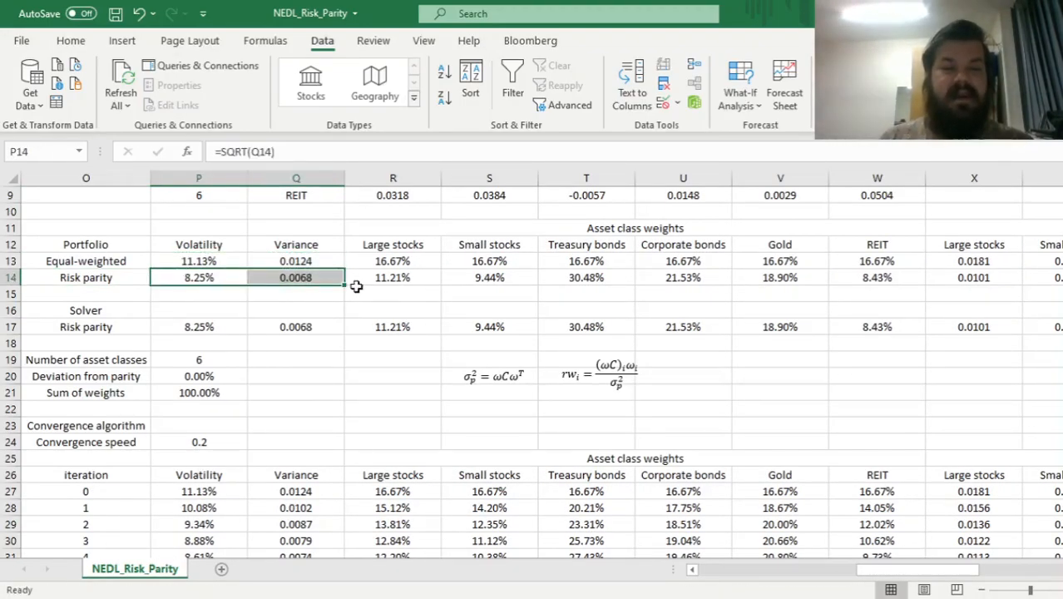
- Check the Risk parity row's risk contributions and inspect the Large stocks formula in AD14
left_click(372, 280)
key("ctrl+Right")
left_click(559, 276)
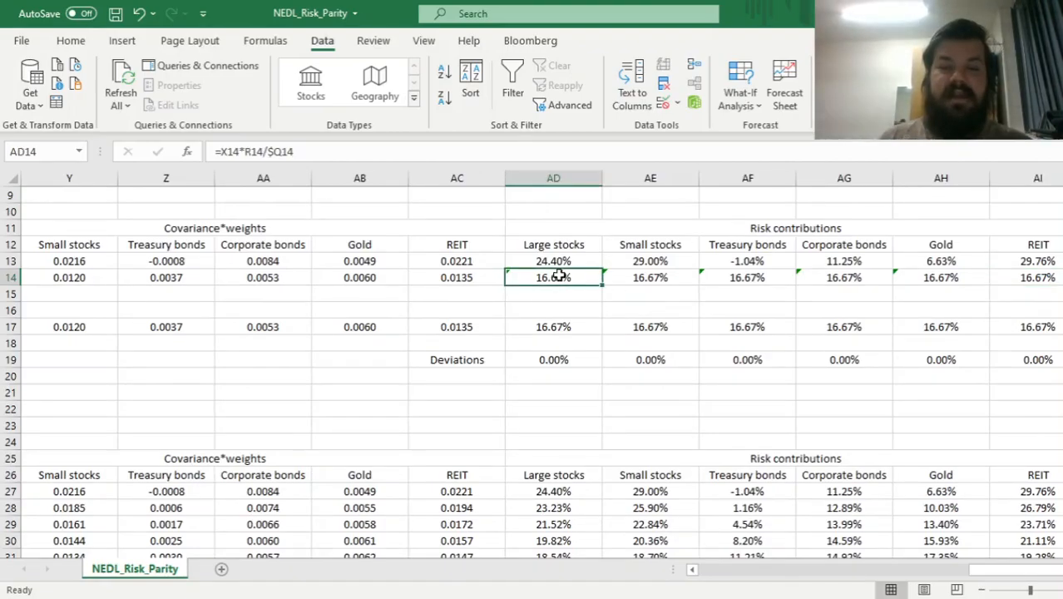
left_click(325, 146)
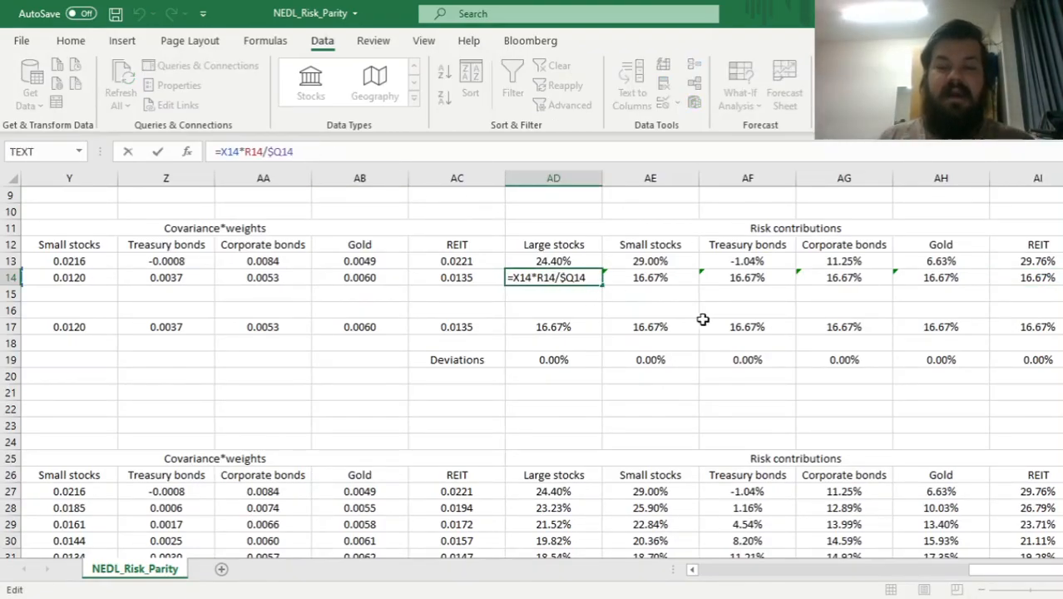
key("Escape")
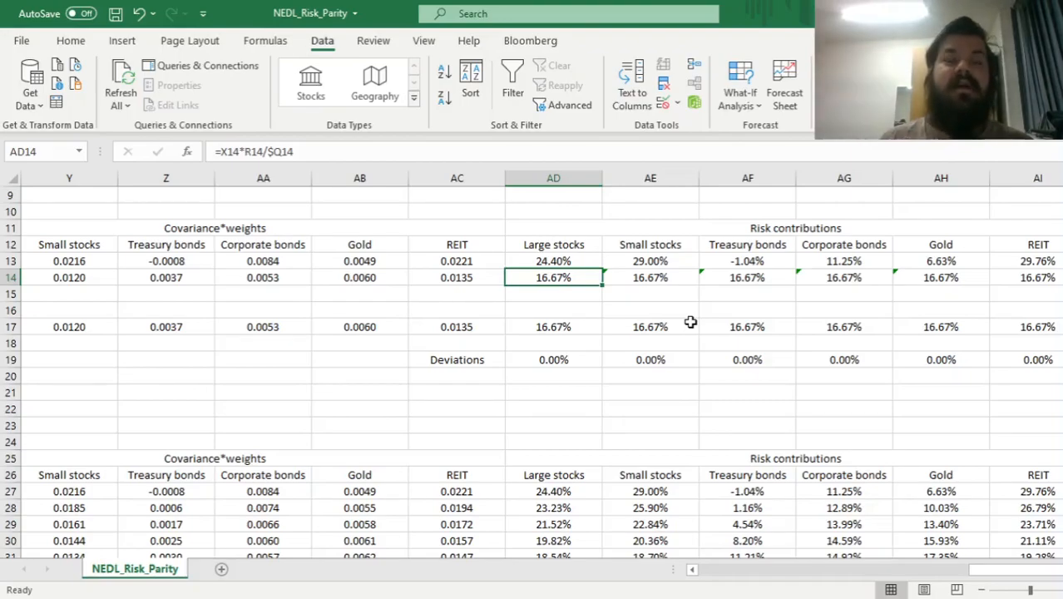
- Set the convergence speed in P24 to 1 to test a faster convergence
key("ctrl+Left")
key("Left")
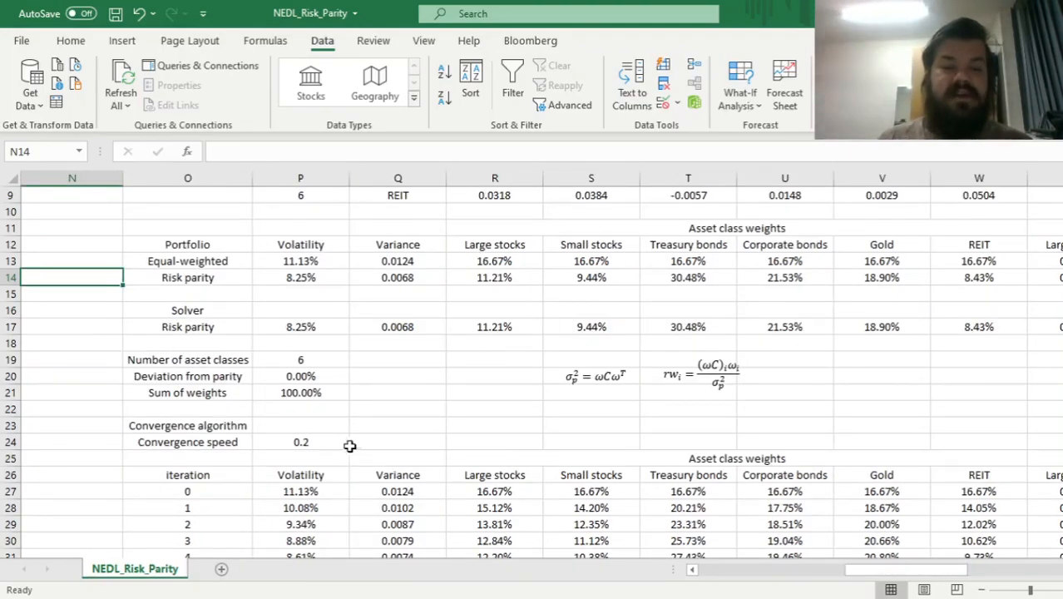
left_click(313, 438)
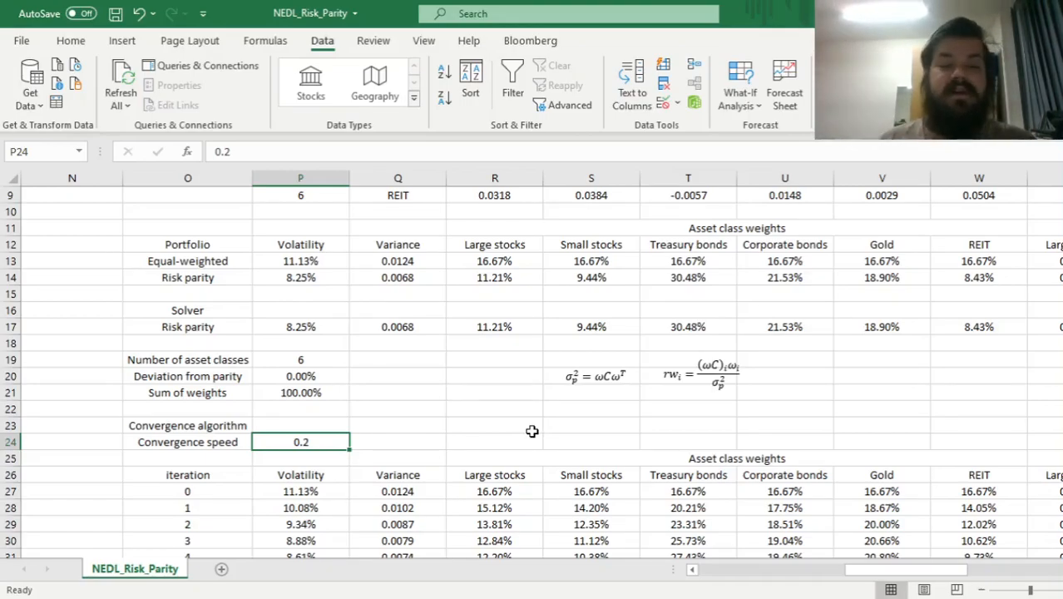
type("1")
key("Return")
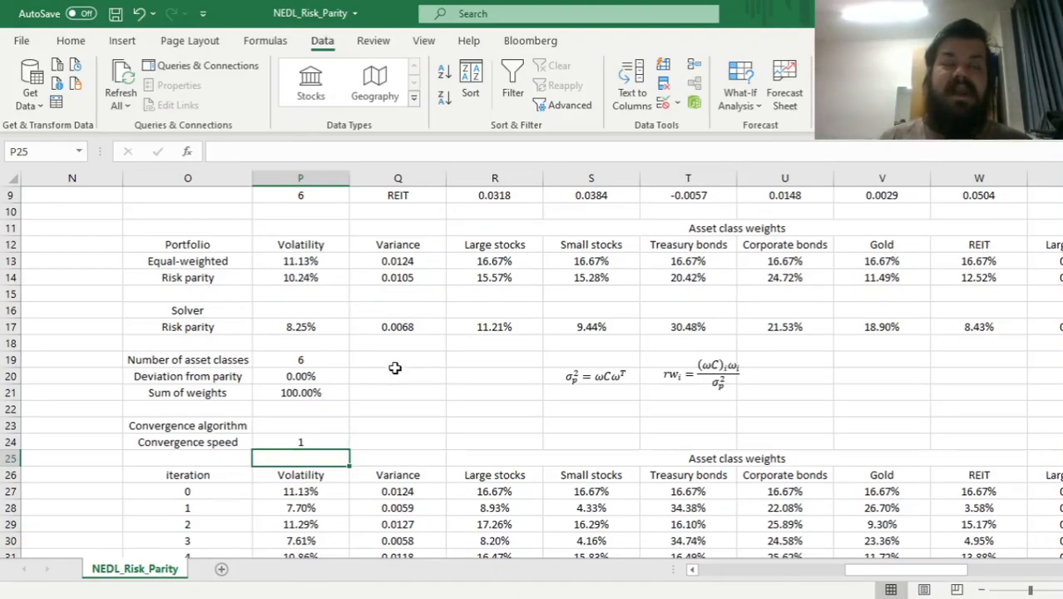
key("Up")
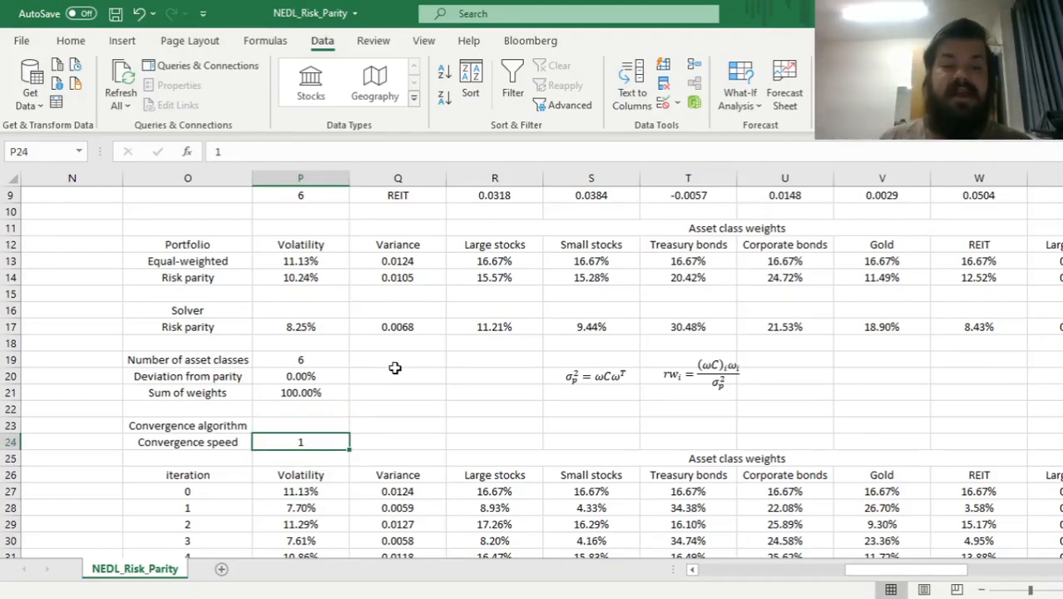
- Examine the Risk parity weights in row 14 and their risk contributions through AI14 at this convergence speed
left_click(605, 273)
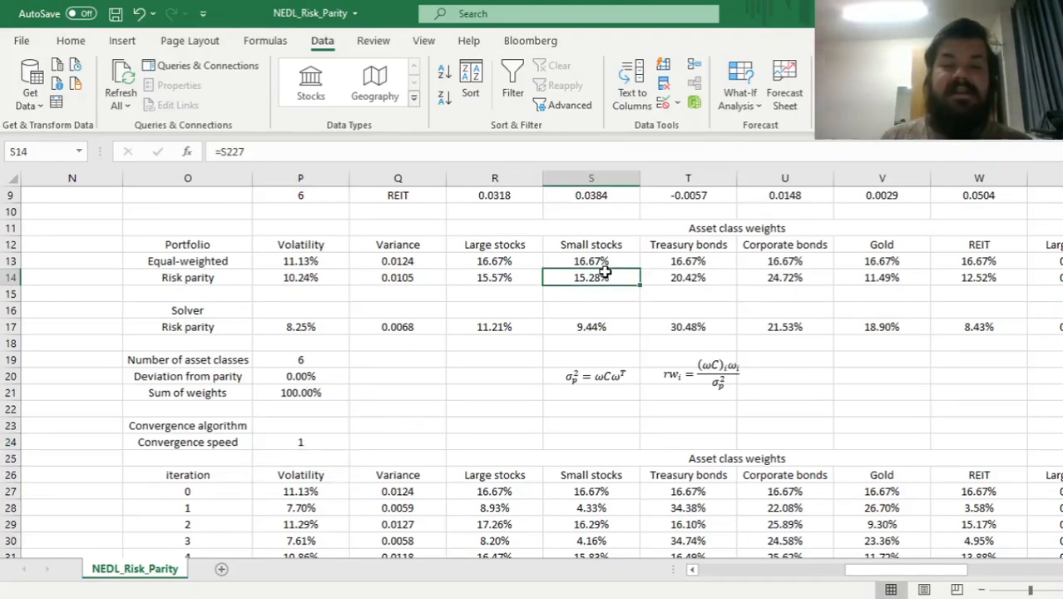
left_click(310, 439)
left_click(511, 275)
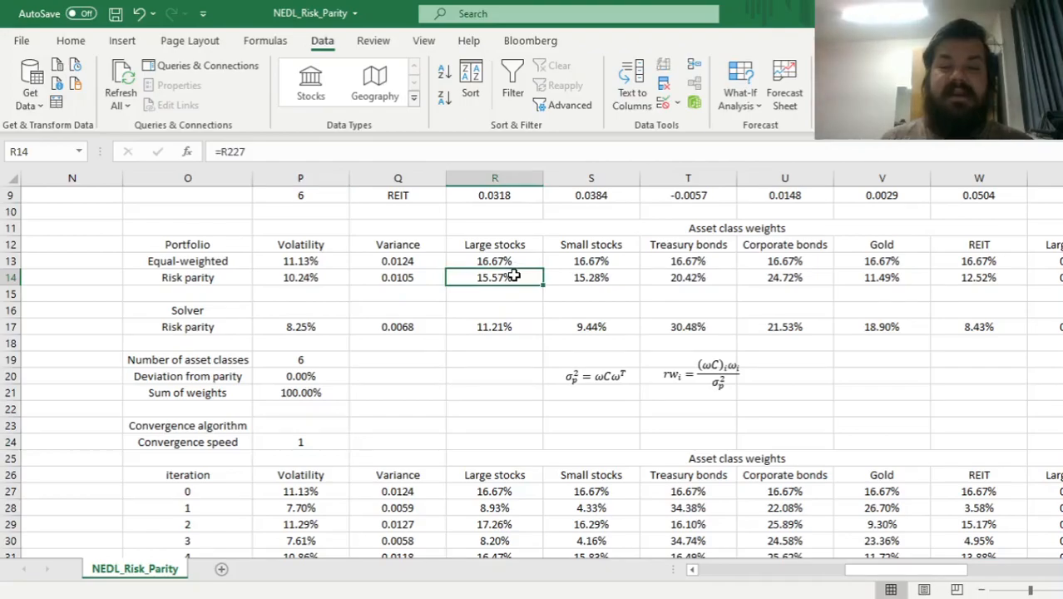
key("ctrl+Right")
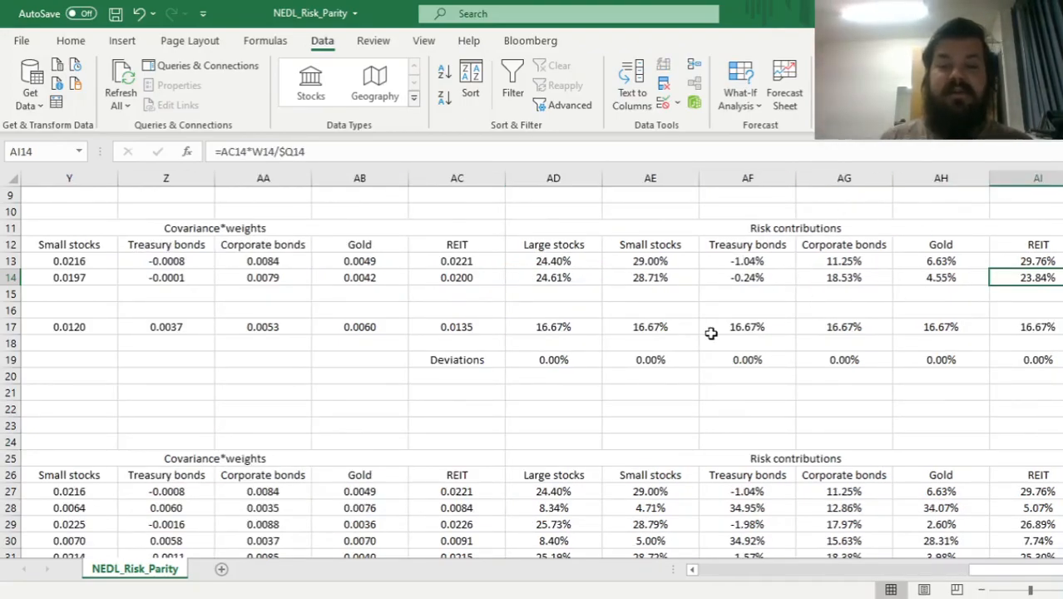
- Set the convergence speed in P24 back to 0.2 and select the Risk parity volatility in P14
key("ctrl+Left")
left_click(178, 439)
type("0.2")
key("ctrl+Return")
key("Up")
key("Up")
key("Up")
key("Up")
key("Up")
key("Up")
key("Up")
key("Up")
key("Up")
key("Up")
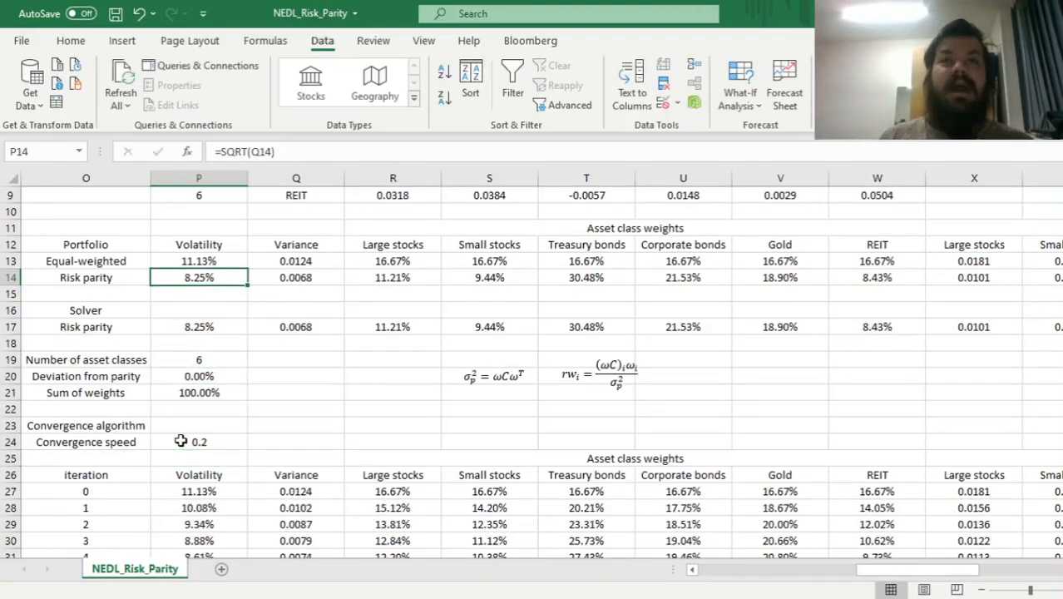